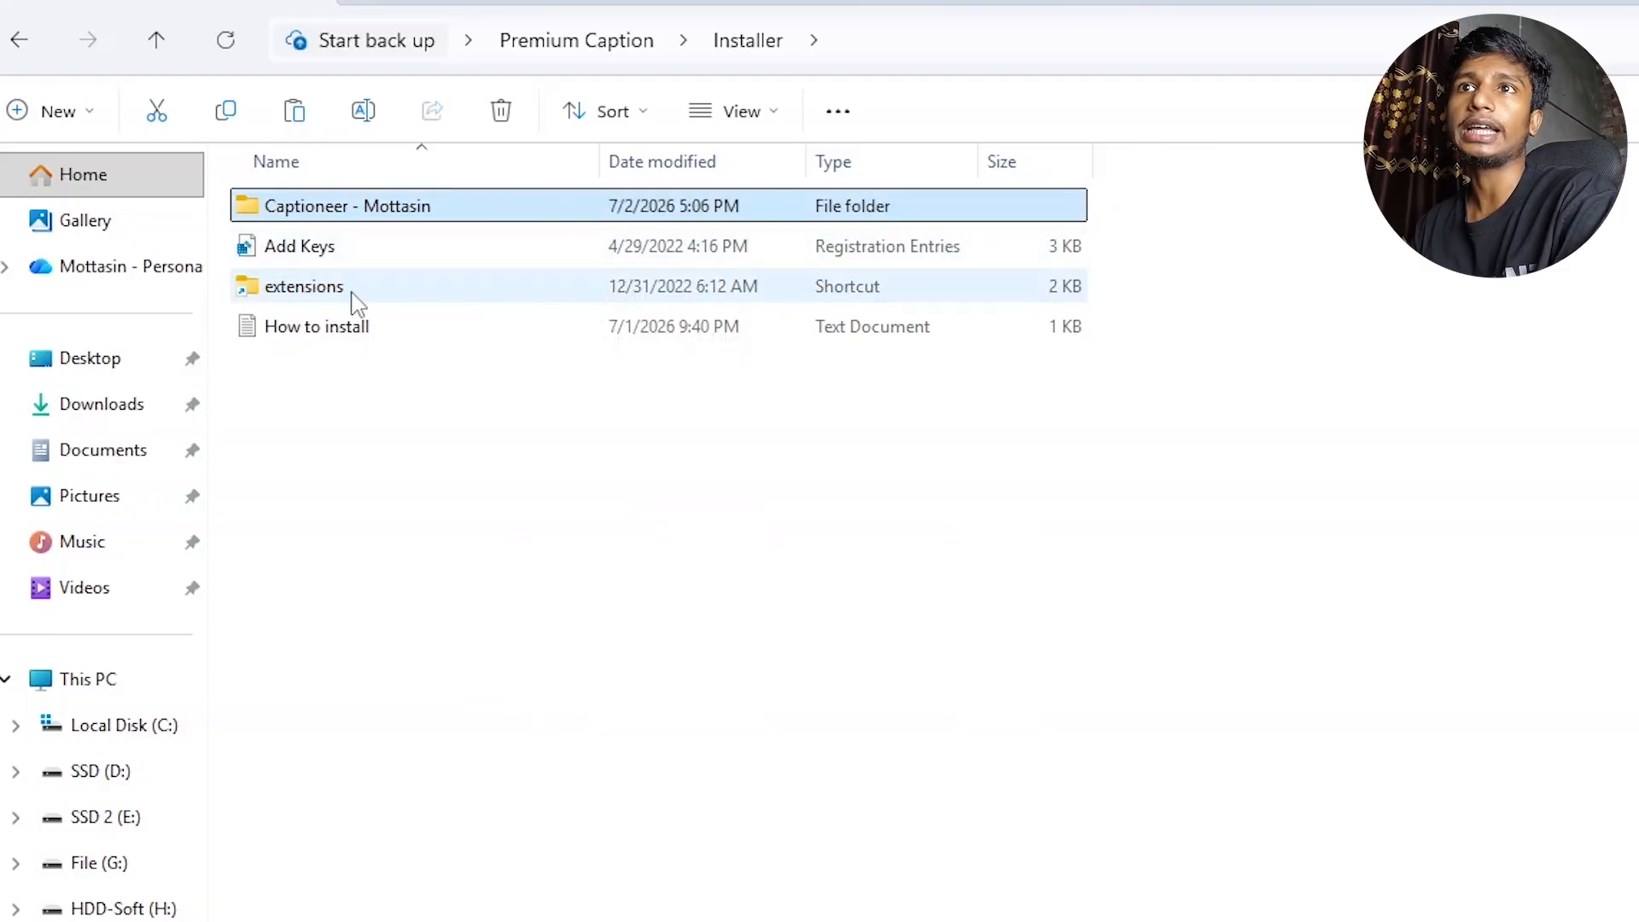
# Paste the copied Captioneer folder into the Adobe CEP extensions folder, granting administrator permission for the copy.
pyautogui.doubleClick(304, 287)
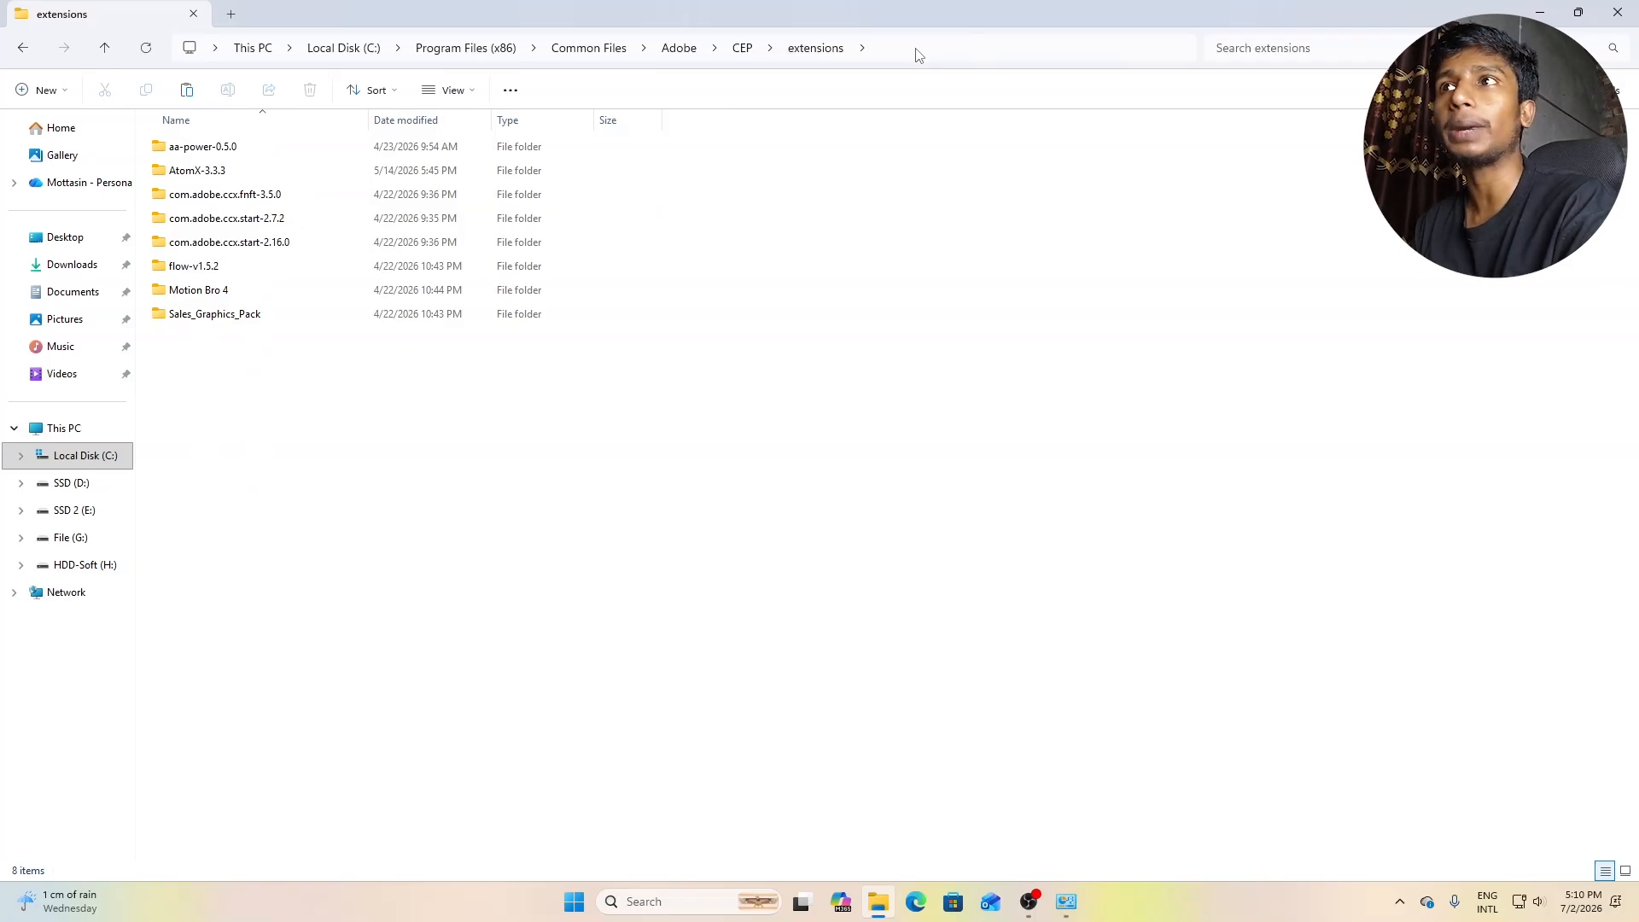
pyautogui.click(917, 51)
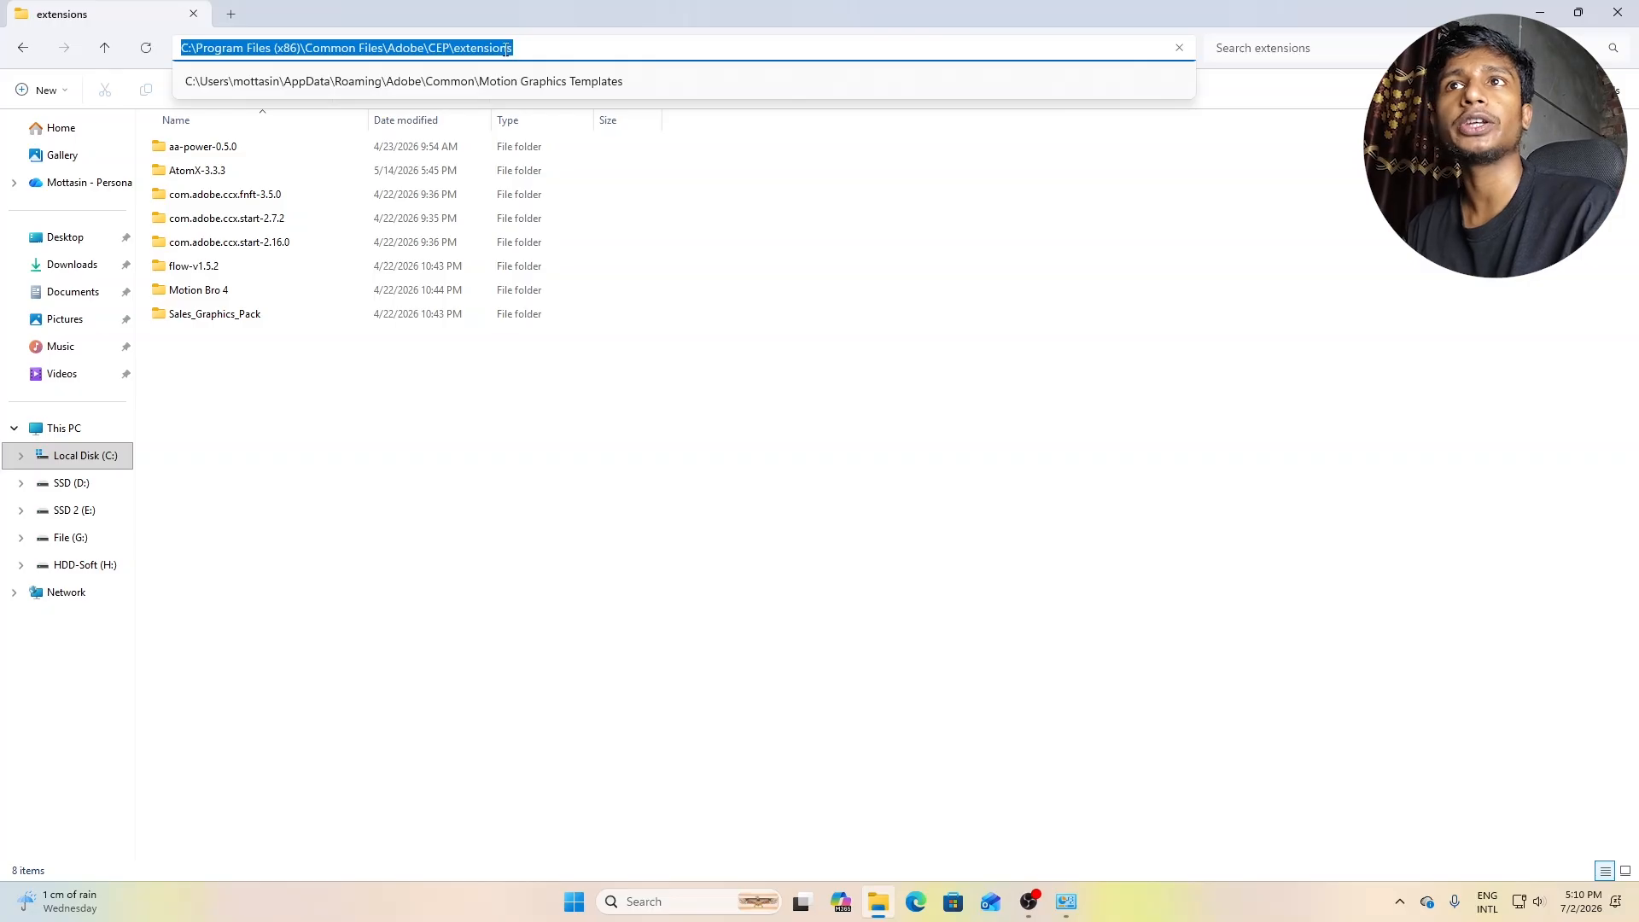
pyautogui.click(261, 349)
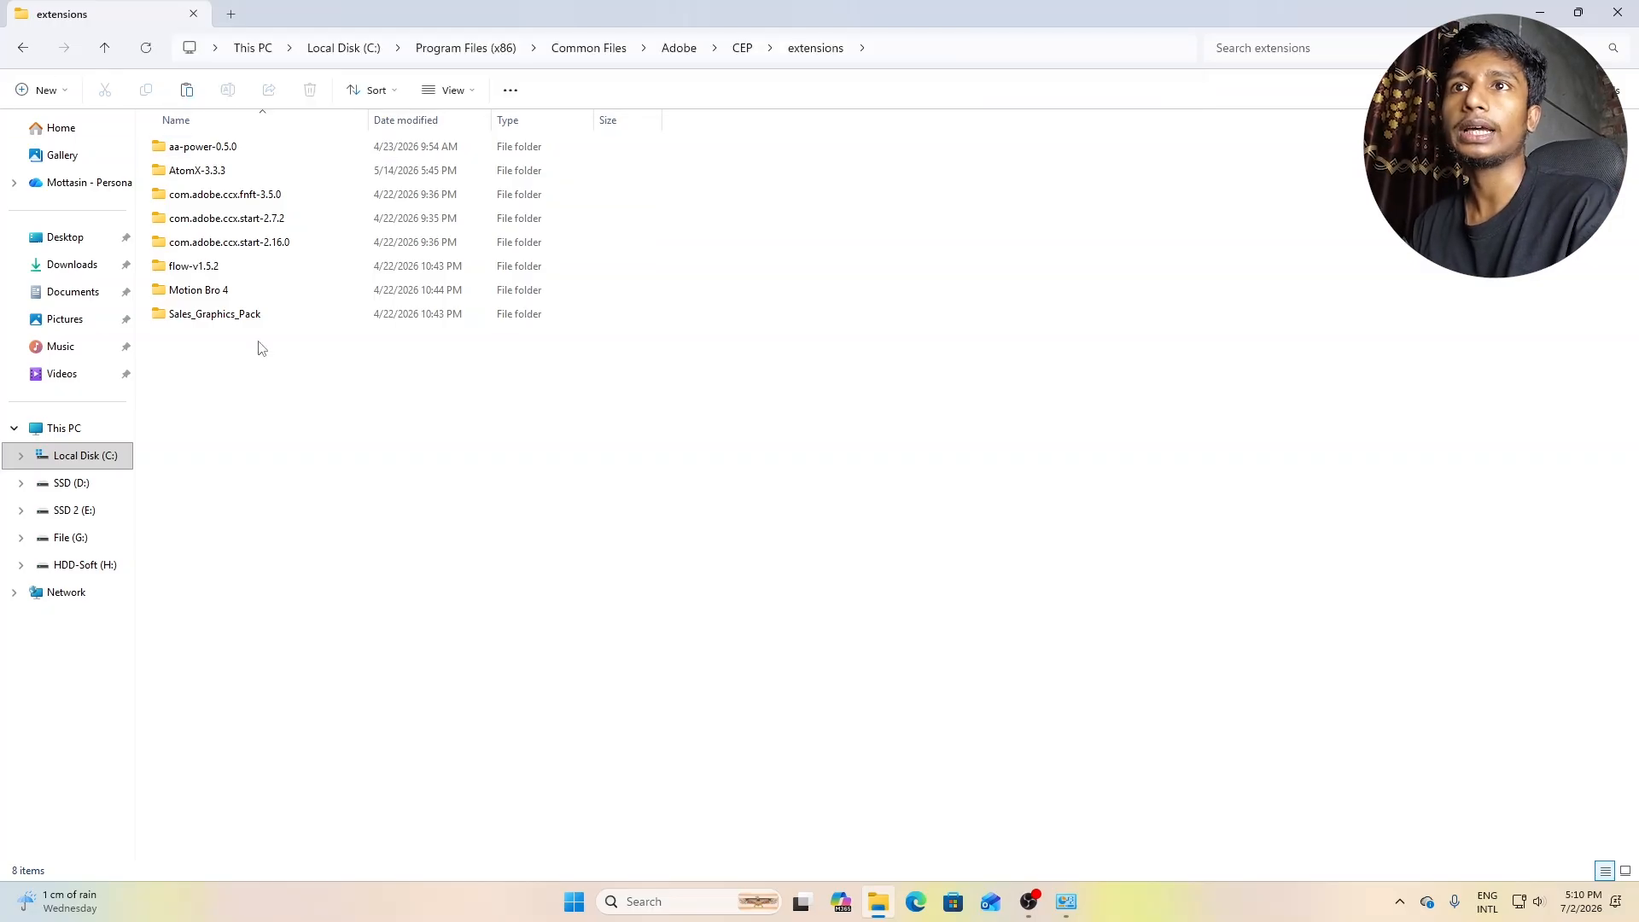
pyautogui.hotkey('ctrl', 'v')
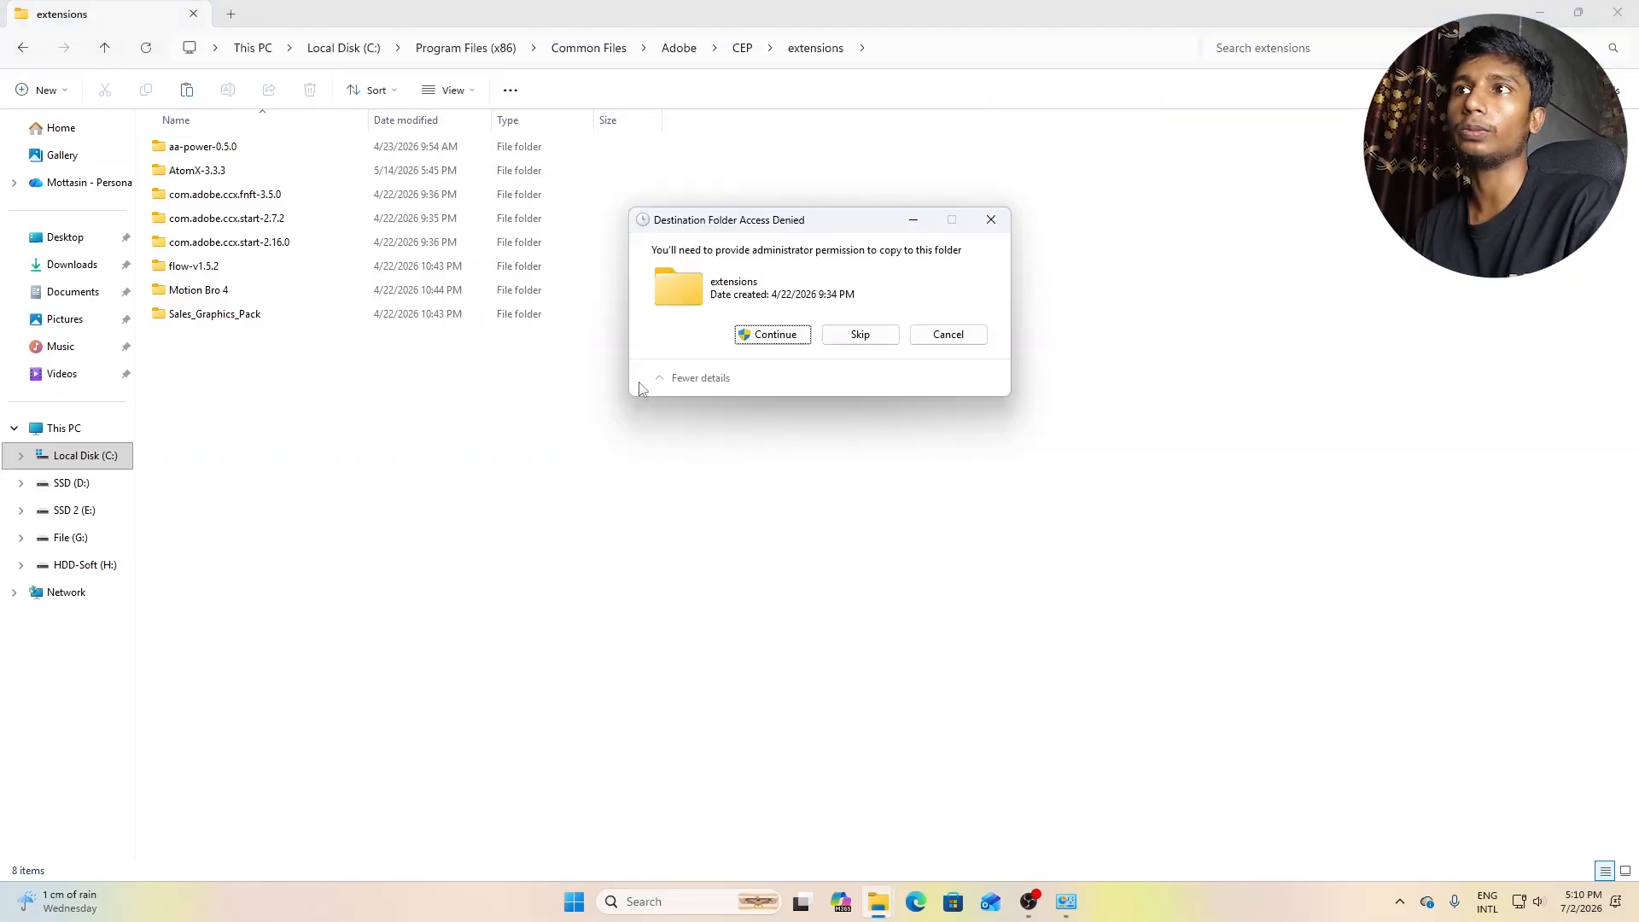
pyautogui.click(771, 334)
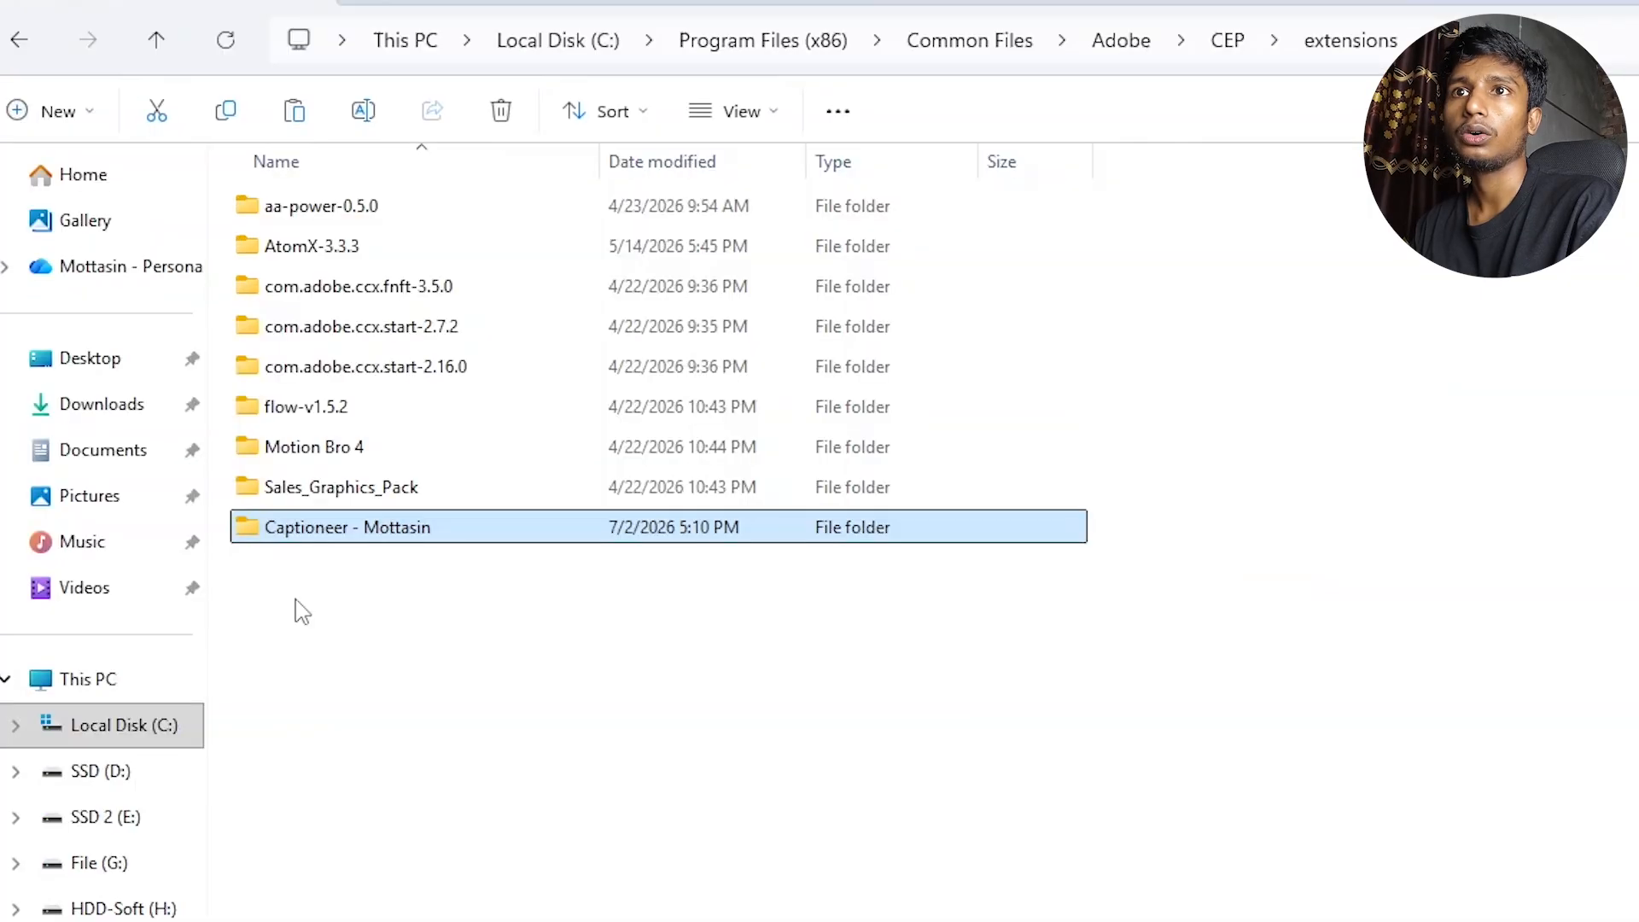
pyautogui.moveTo(187, 380); pyautogui.dragTo(228, 353)
pyautogui.moveTo(366, 559); pyautogui.dragTo(445, 547)
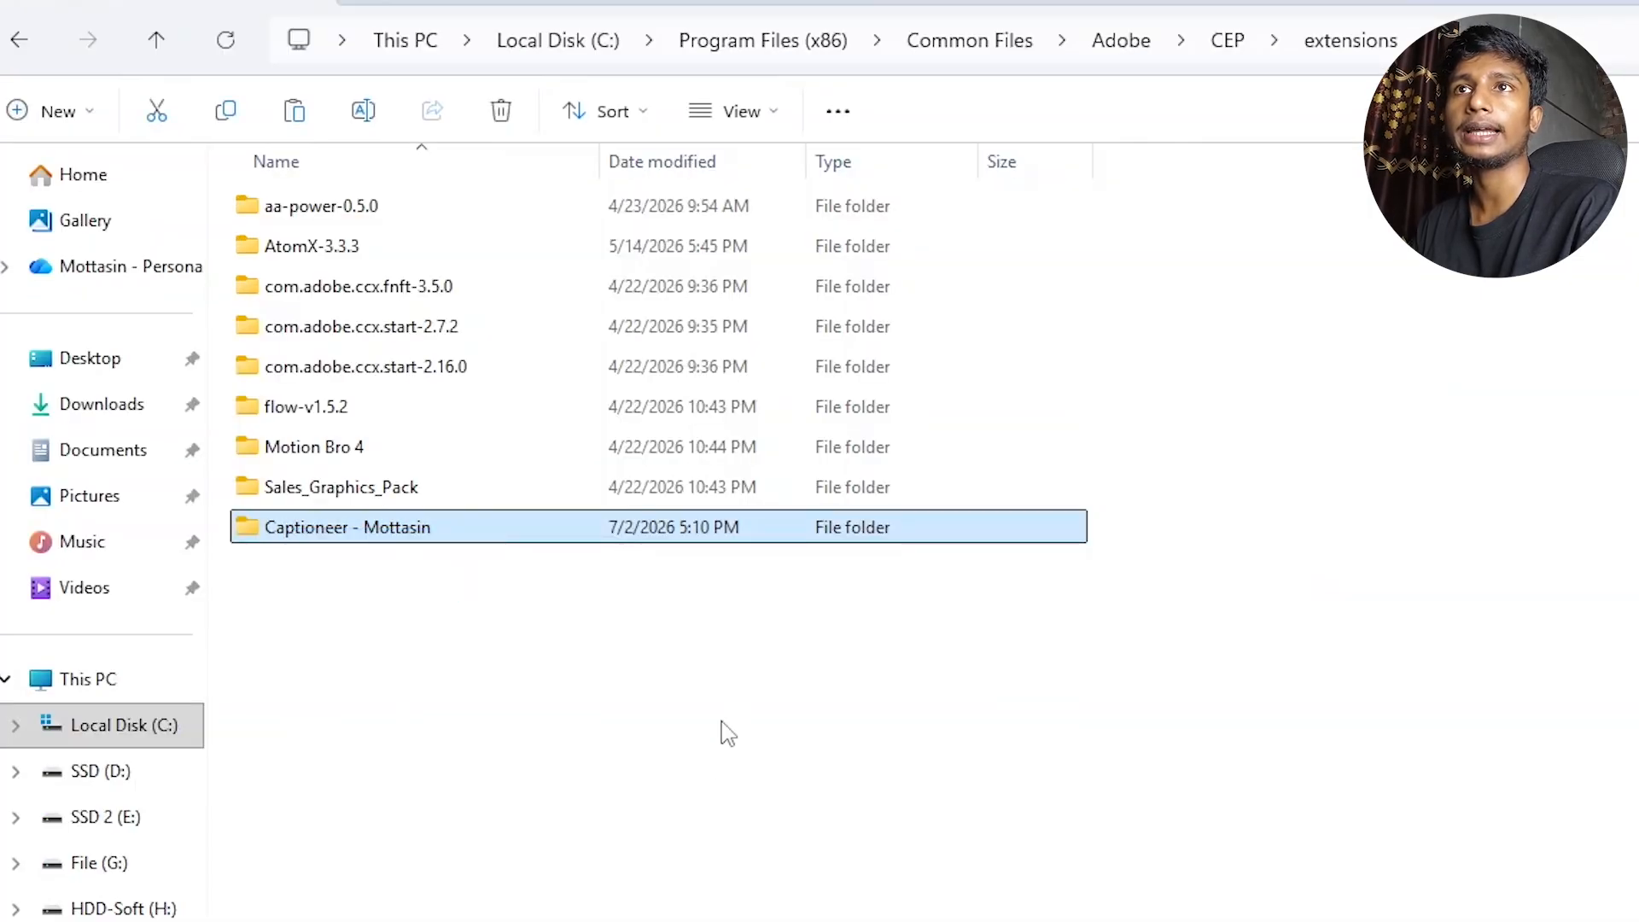
pyautogui.click(725, 731)
# Go back to the Installer folder and add the Add Keys registration entries to the registry.
pyautogui.click(28, 47)
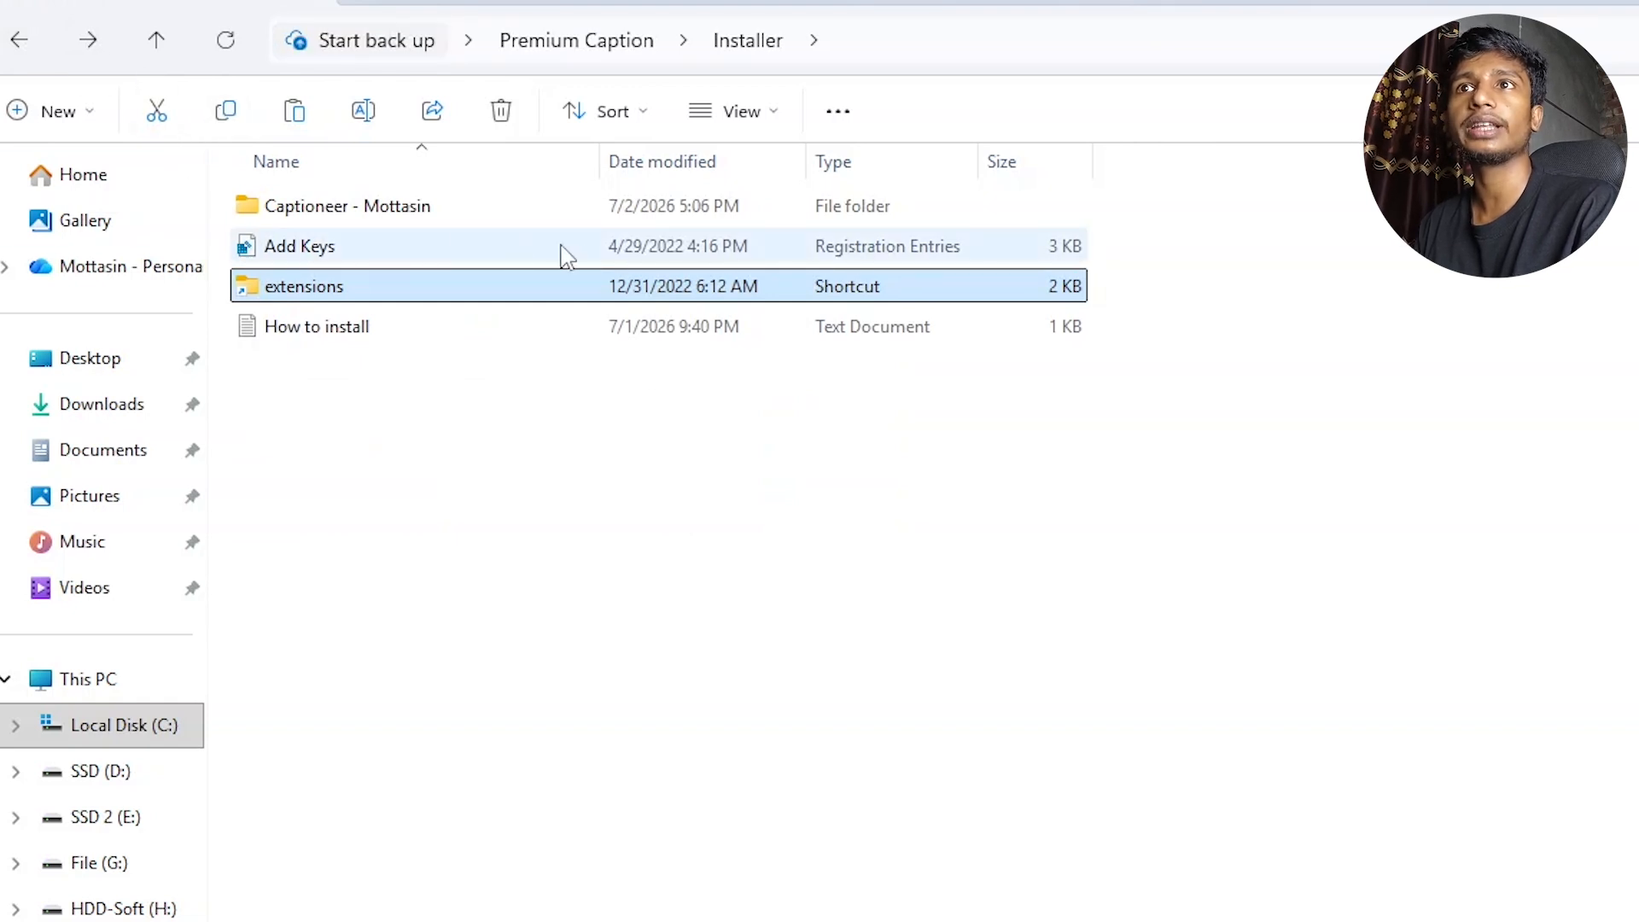
pyautogui.doubleClick(357, 256)
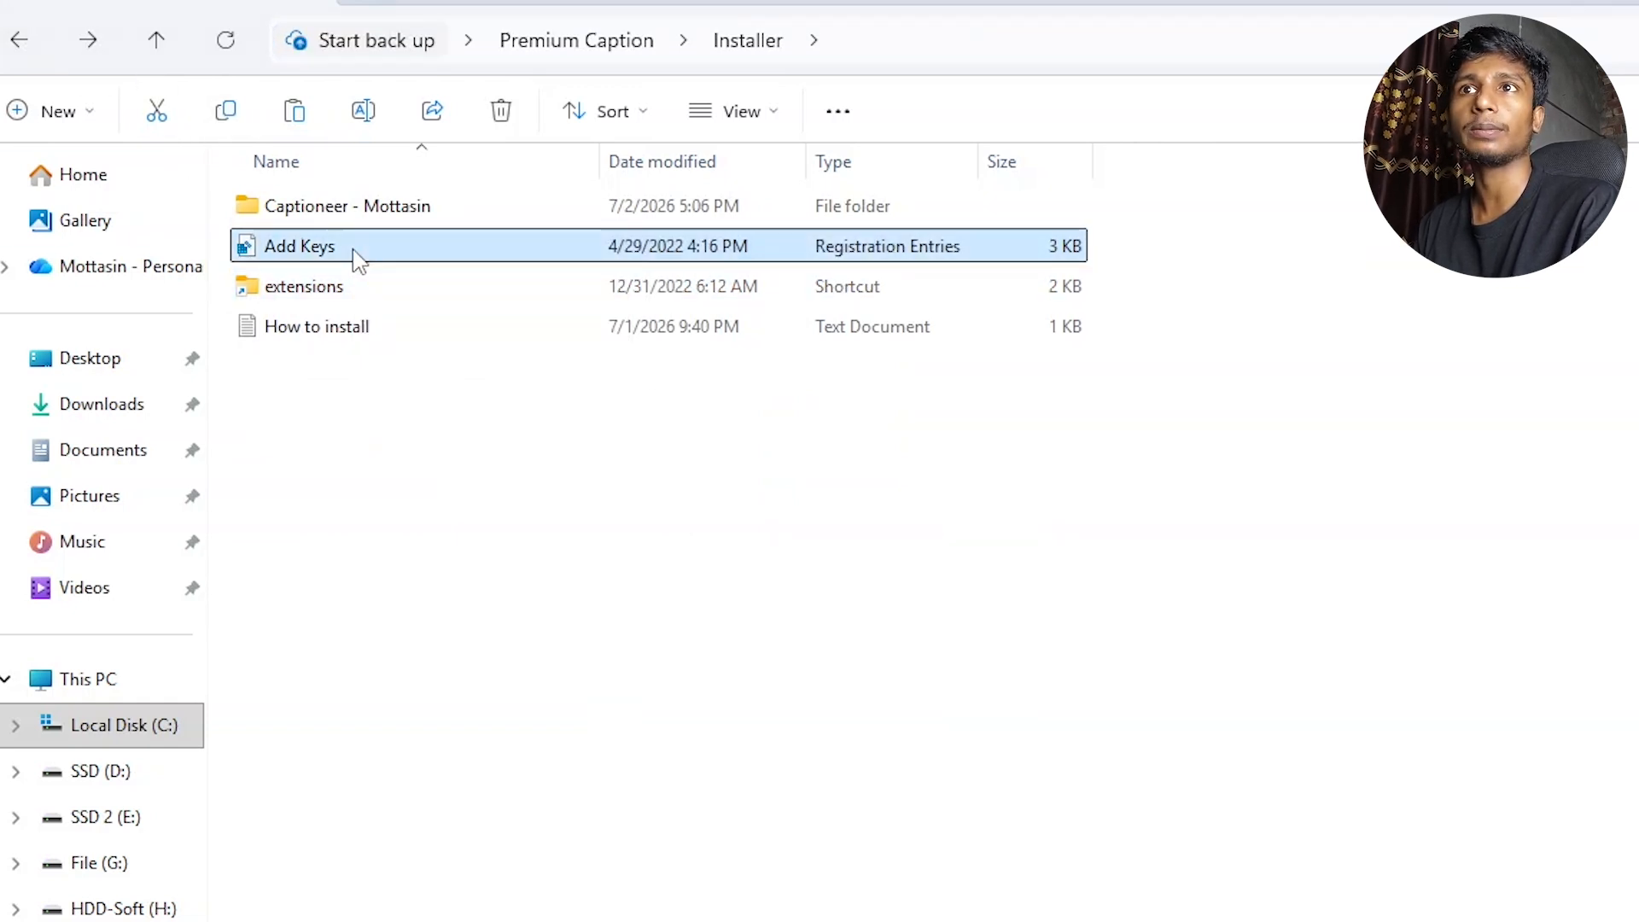
pyautogui.click(1577, 765)
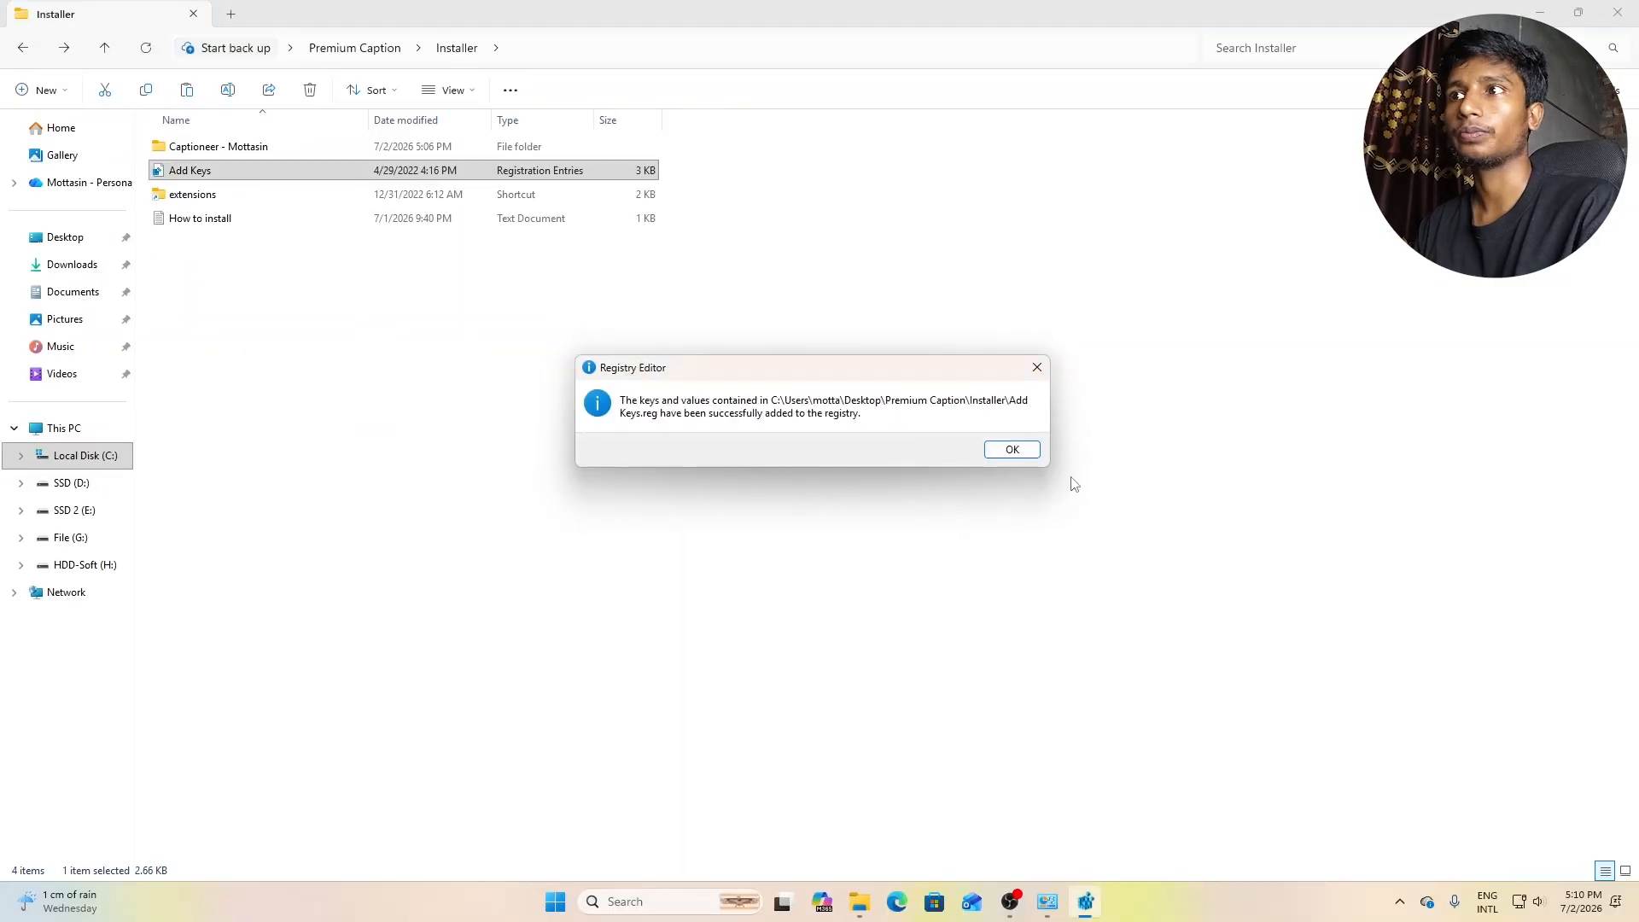
pyautogui.click(1013, 446)
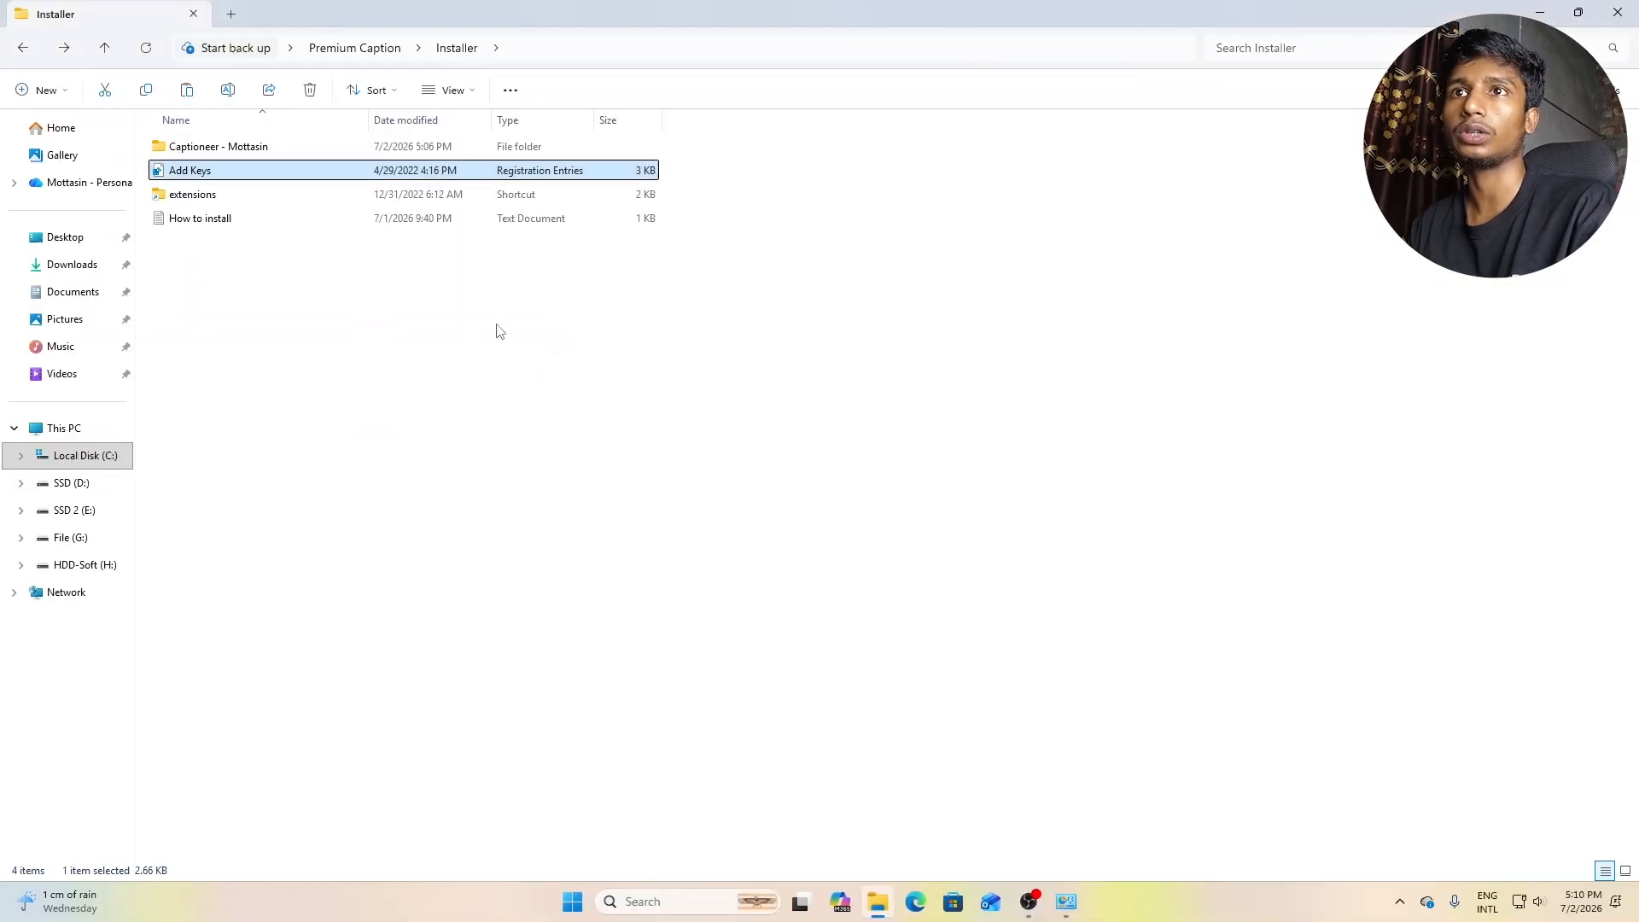
# Review the instructions in the How to install text file and select the Mogrt folder inside Premium Caption.
pyautogui.doubleClick(199, 219)
pyautogui.hotkey('ctrl', 'a')
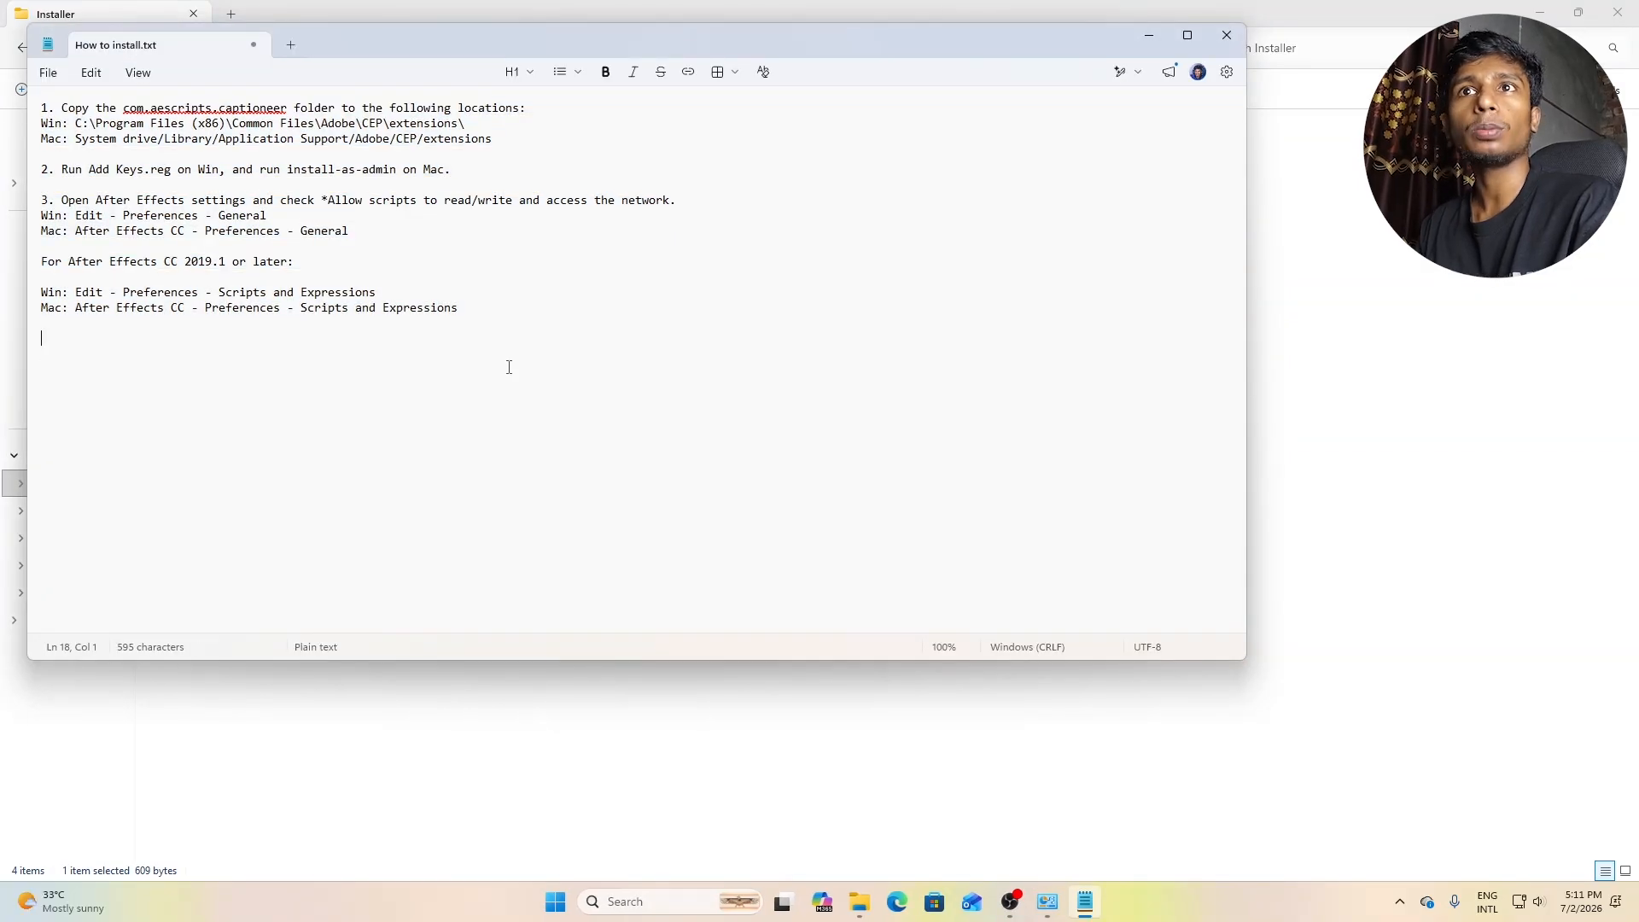
pyautogui.click(1147, 41)
pyautogui.click(380, 48)
pyautogui.click(206, 200)
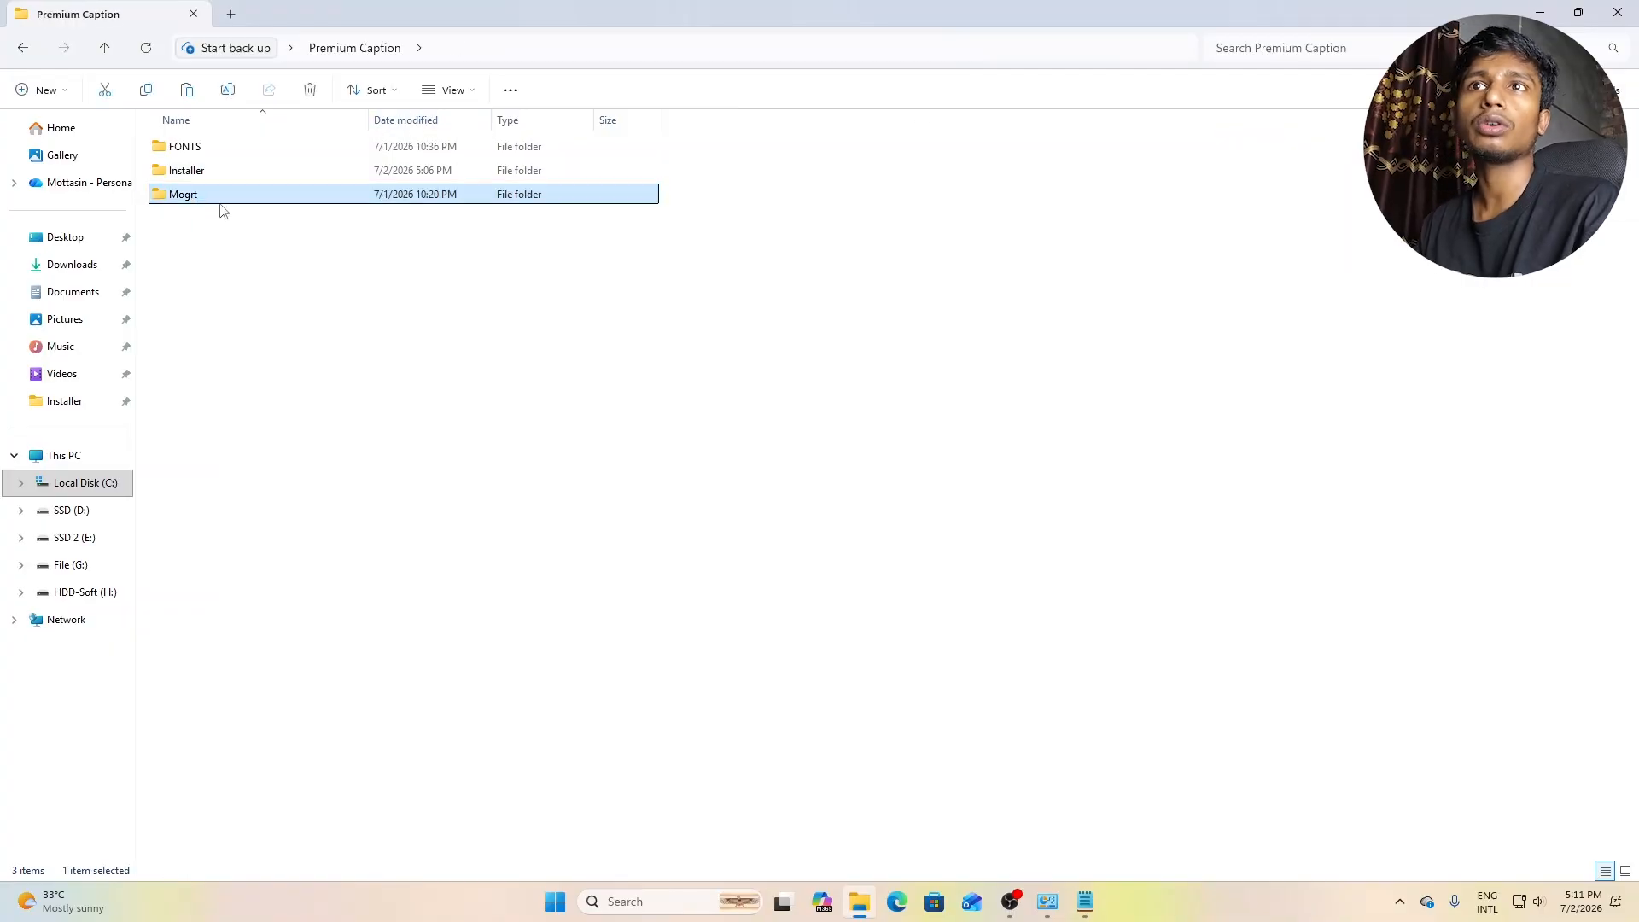
# Switch to Adobe Premiere Pro 2025 and create a new project named "ধামাকা ভিডিও".
pyautogui.press('super+d')
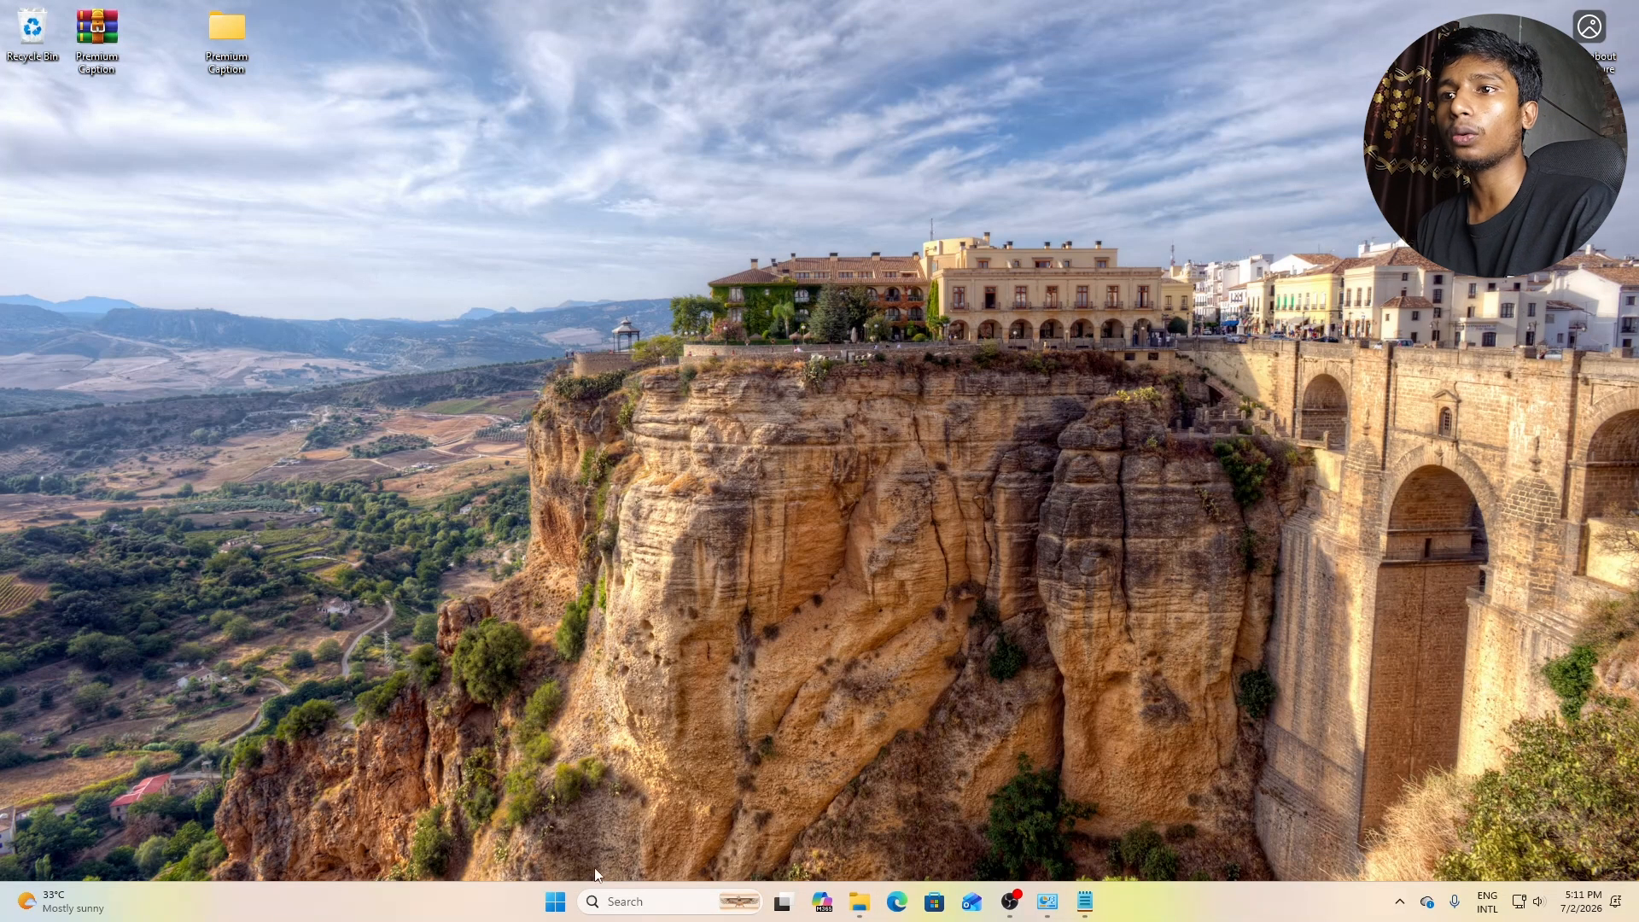
pyautogui.click(555, 901)
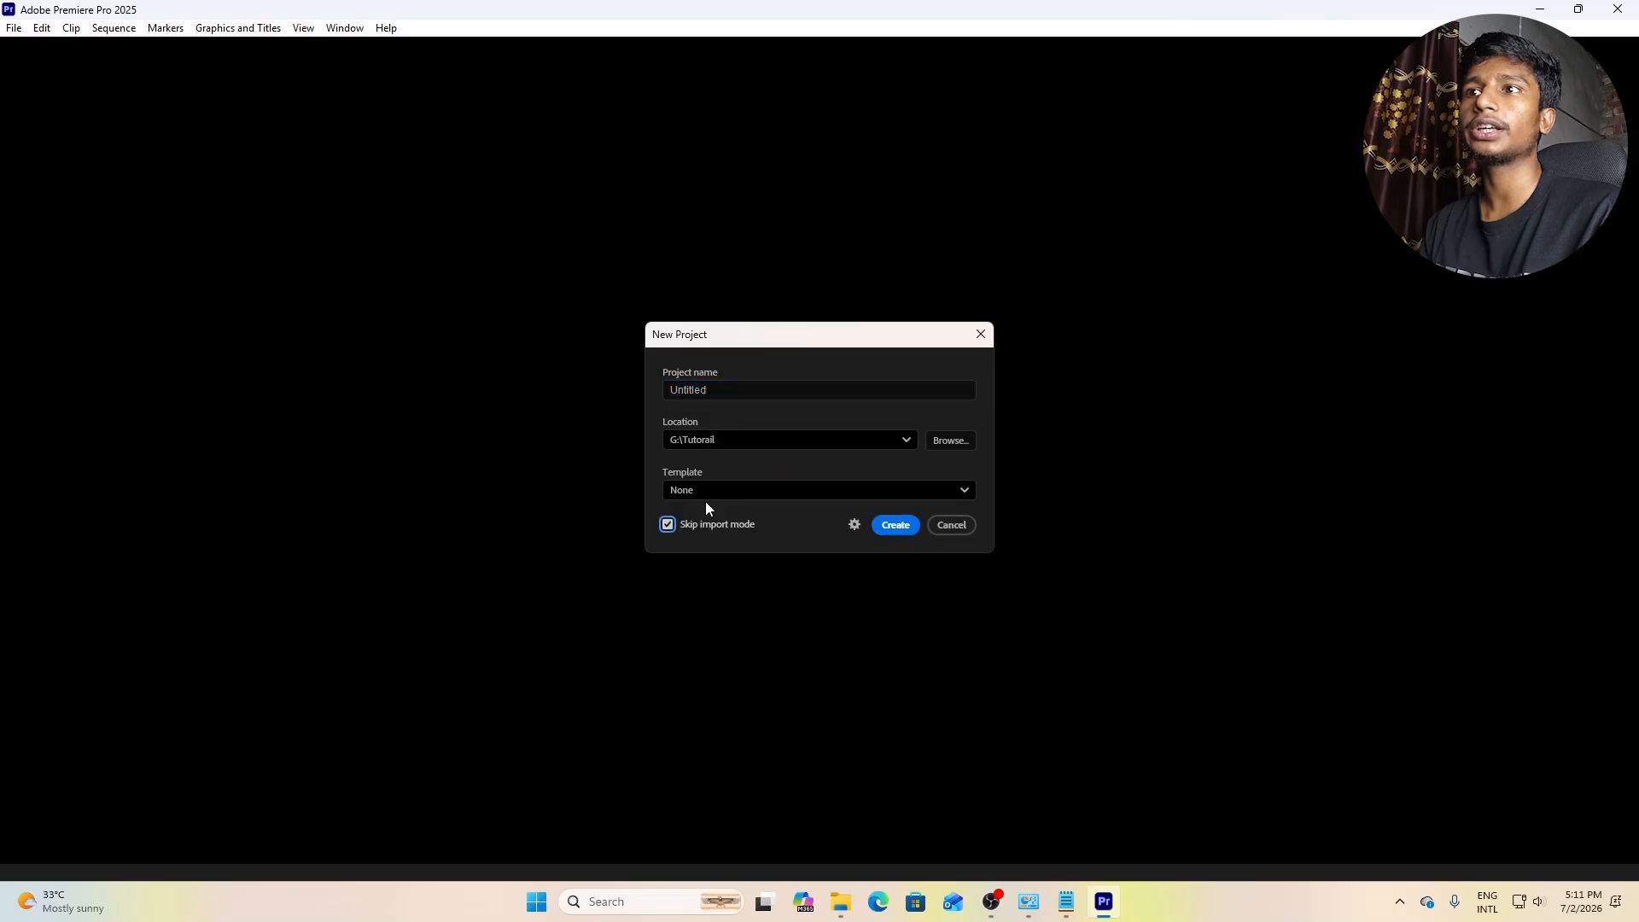
pyautogui.click(745, 389)
pyautogui.write('ধামাকা ভিডিও')
pyautogui.click(903, 527)
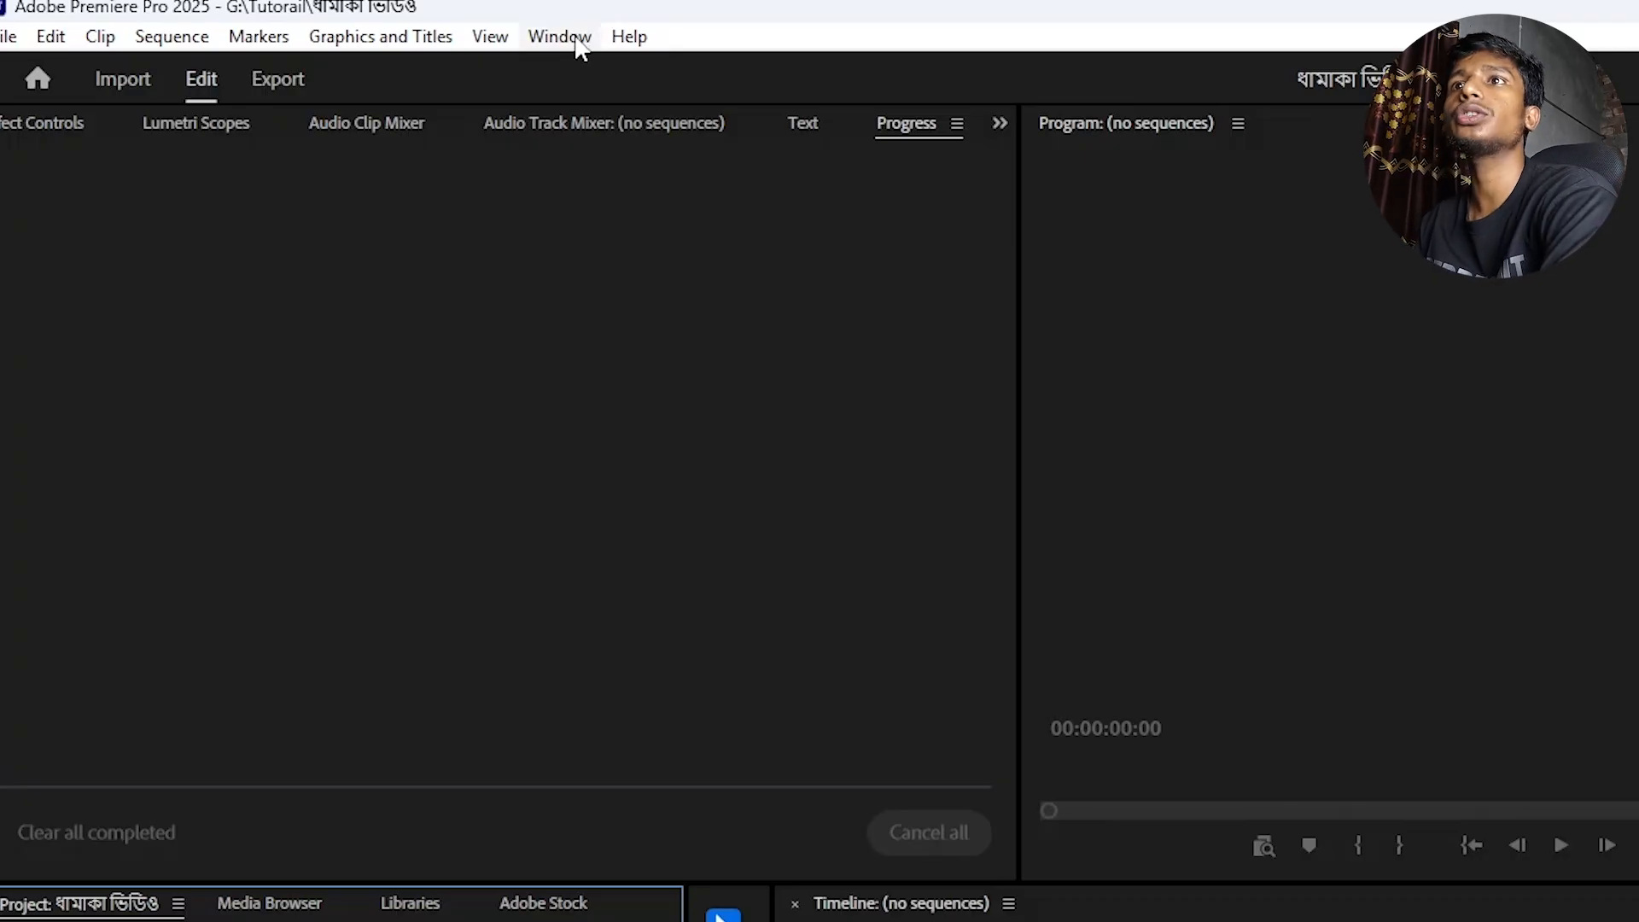
# Open the Captioneer extension in the workspace.
pyautogui.click(580, 41)
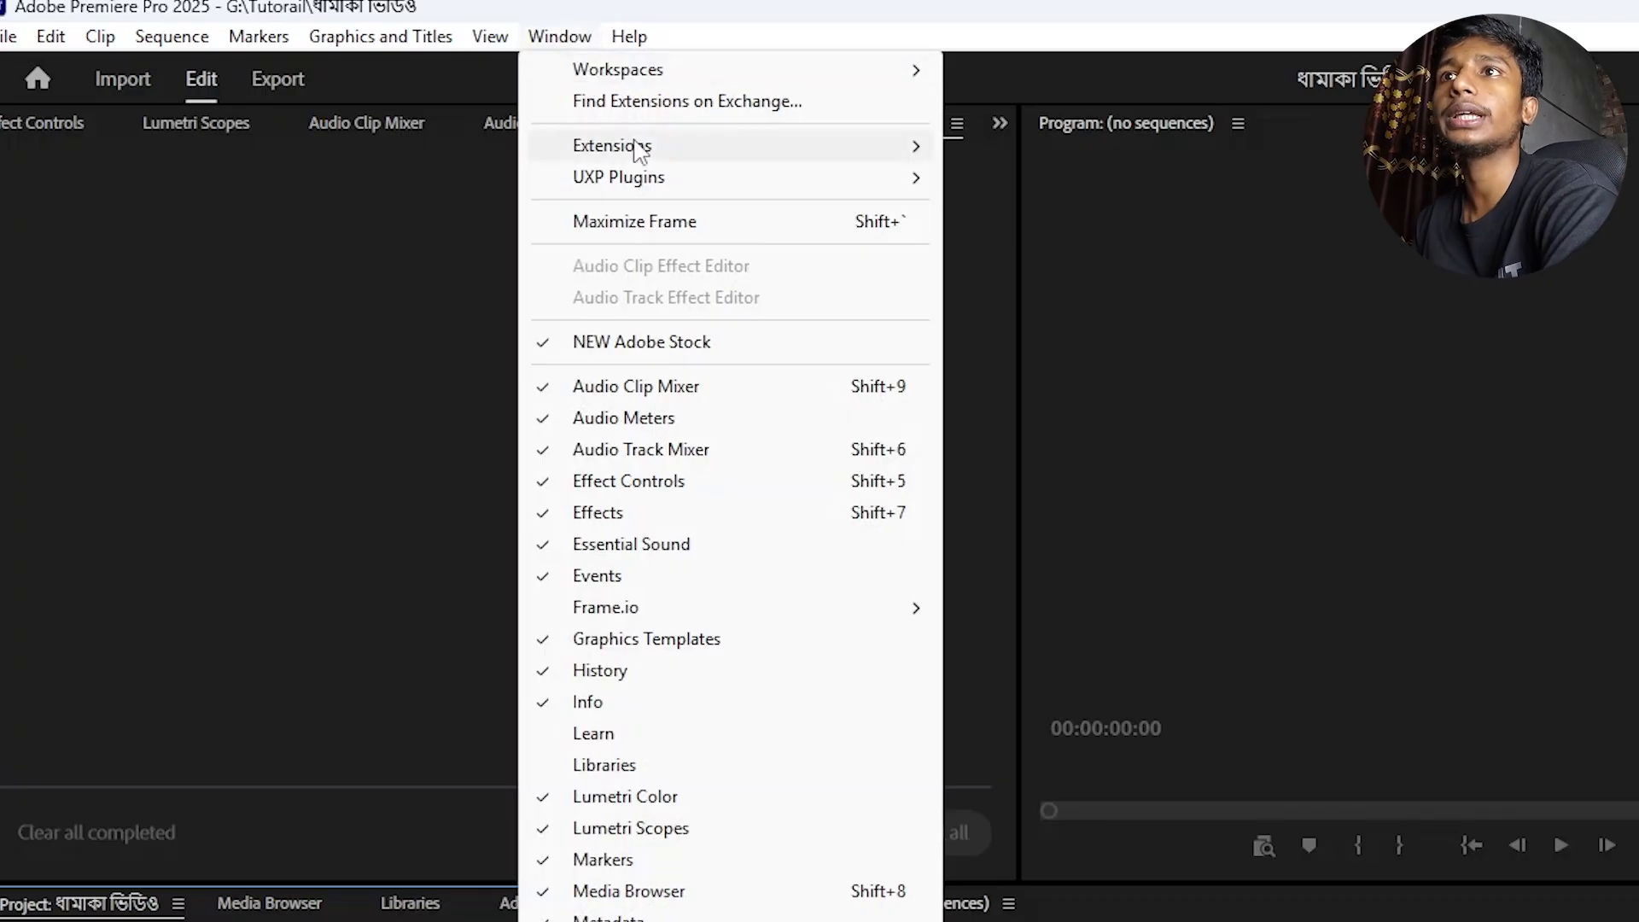
pyautogui.moveTo(637, 149)
pyautogui.click(1062, 243)
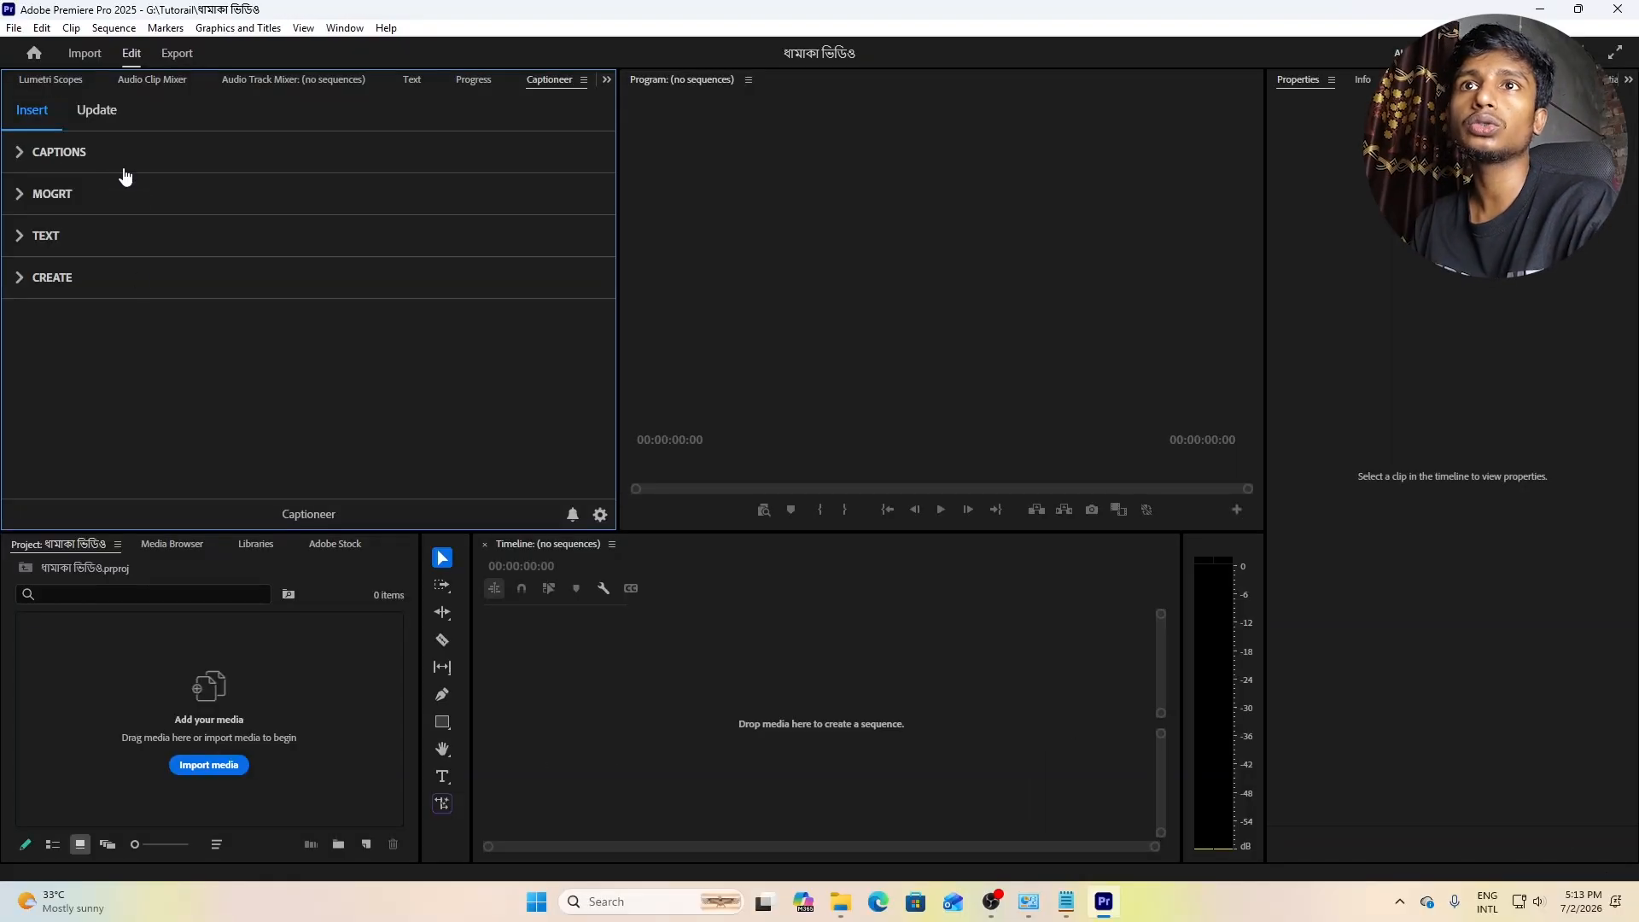
# Import Talking Head Sample.mp4 and create a sequence from it in the timeline.
pyautogui.click(209, 764)
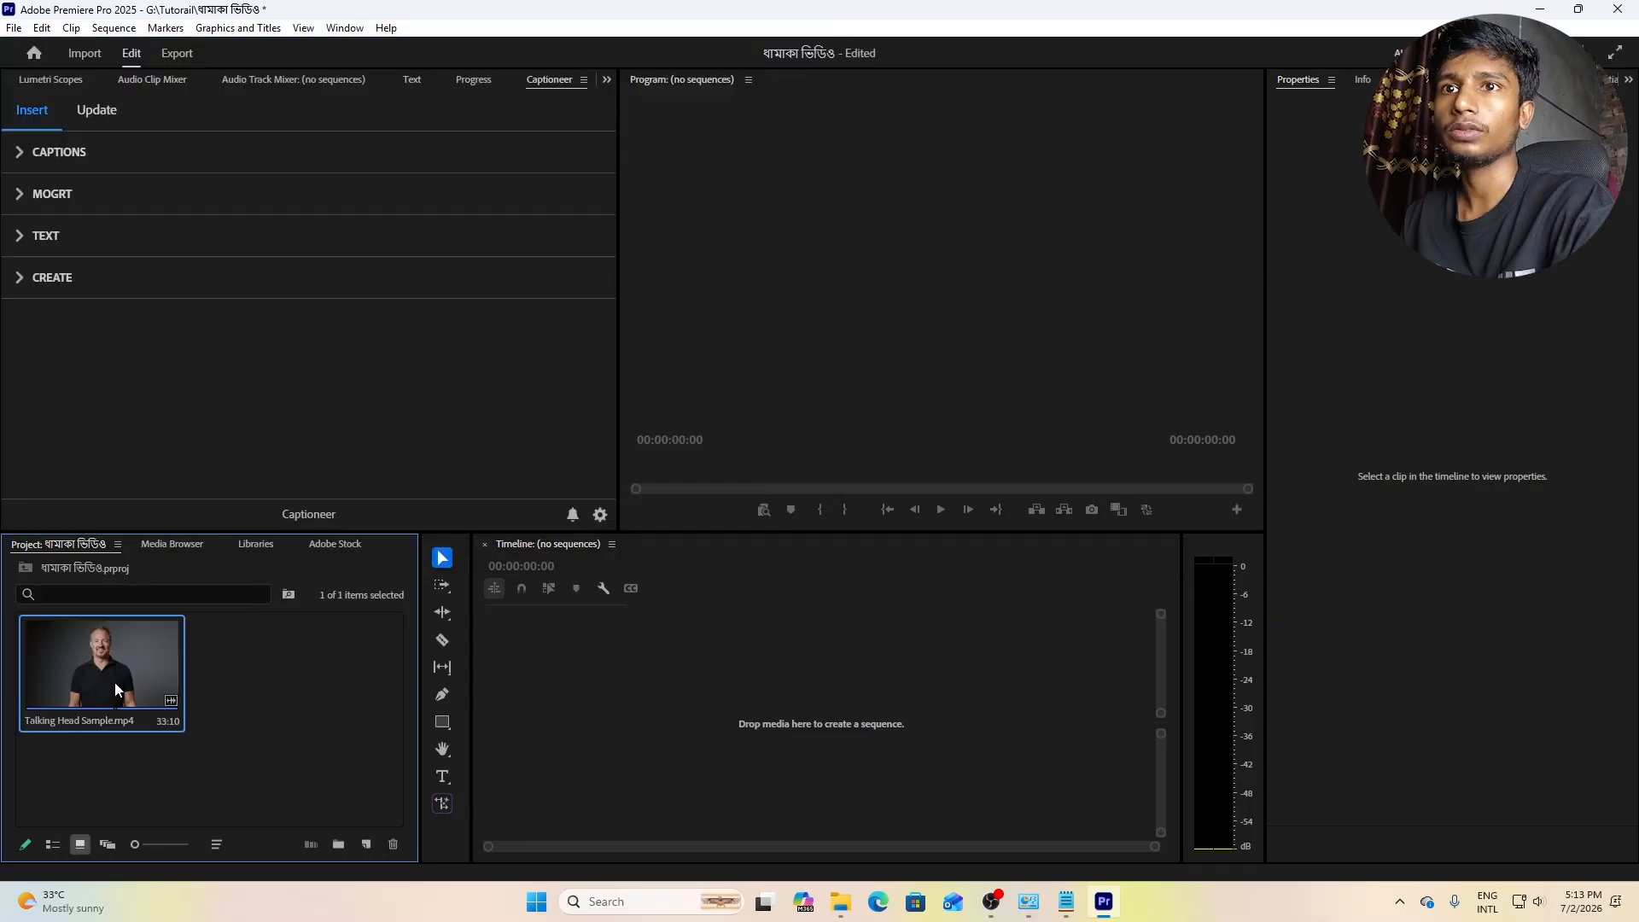
pyautogui.moveTo(114, 683); pyautogui.dragTo(520, 690)
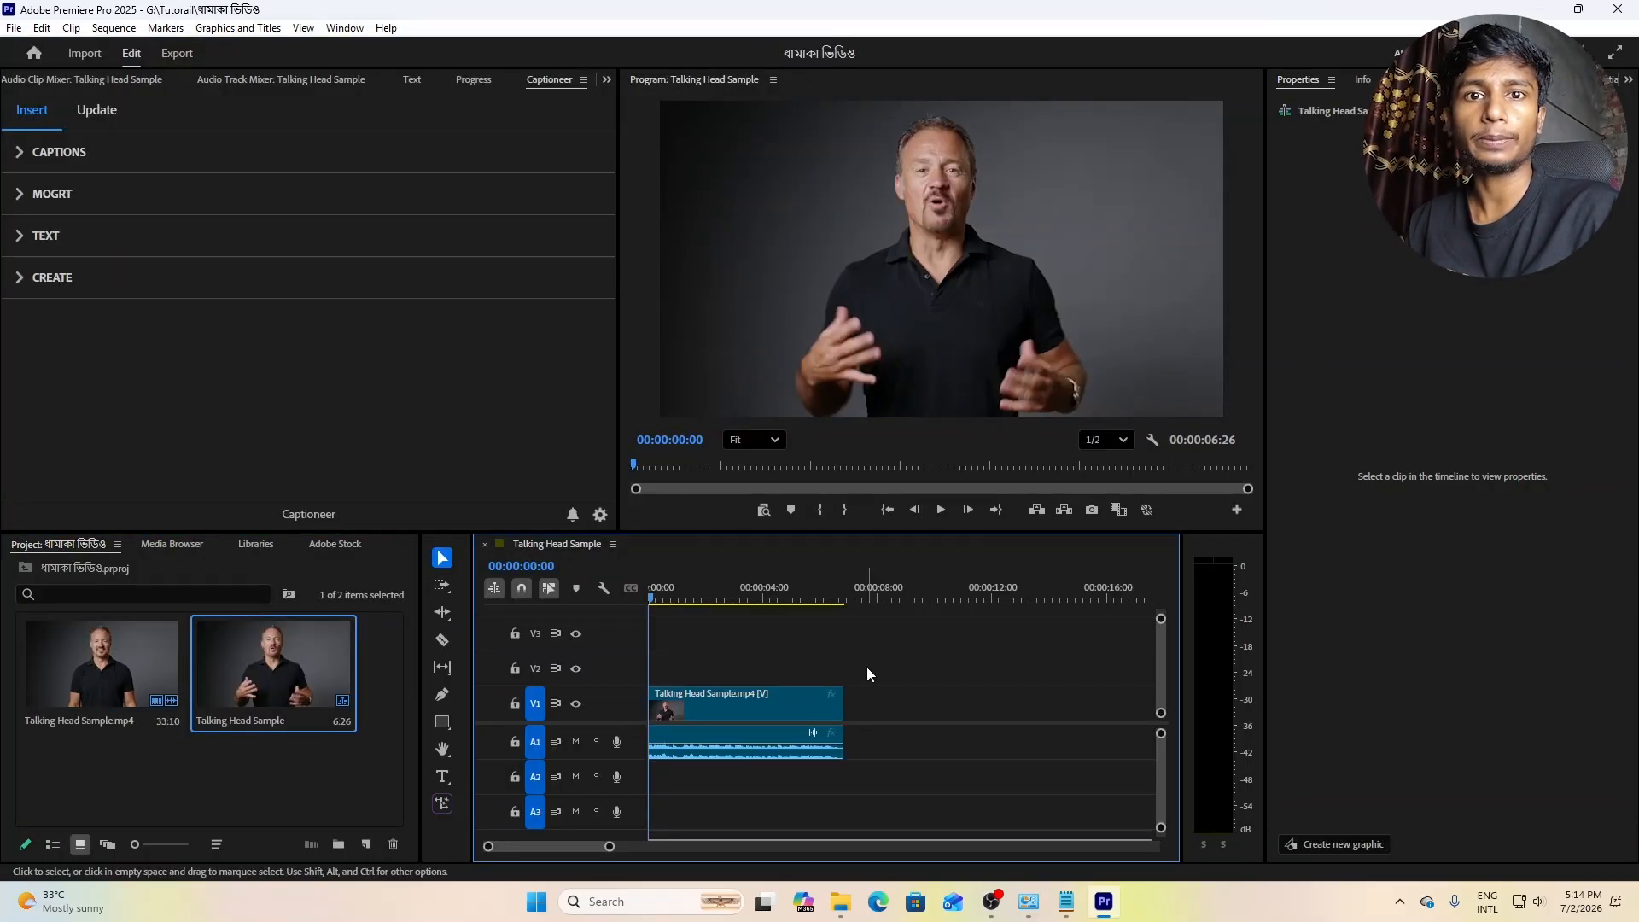
# Generate a static transcript of the Talking Head Sample sequence in English, without separating speakers, from the Mix audio track.
pyautogui.click(751, 704)
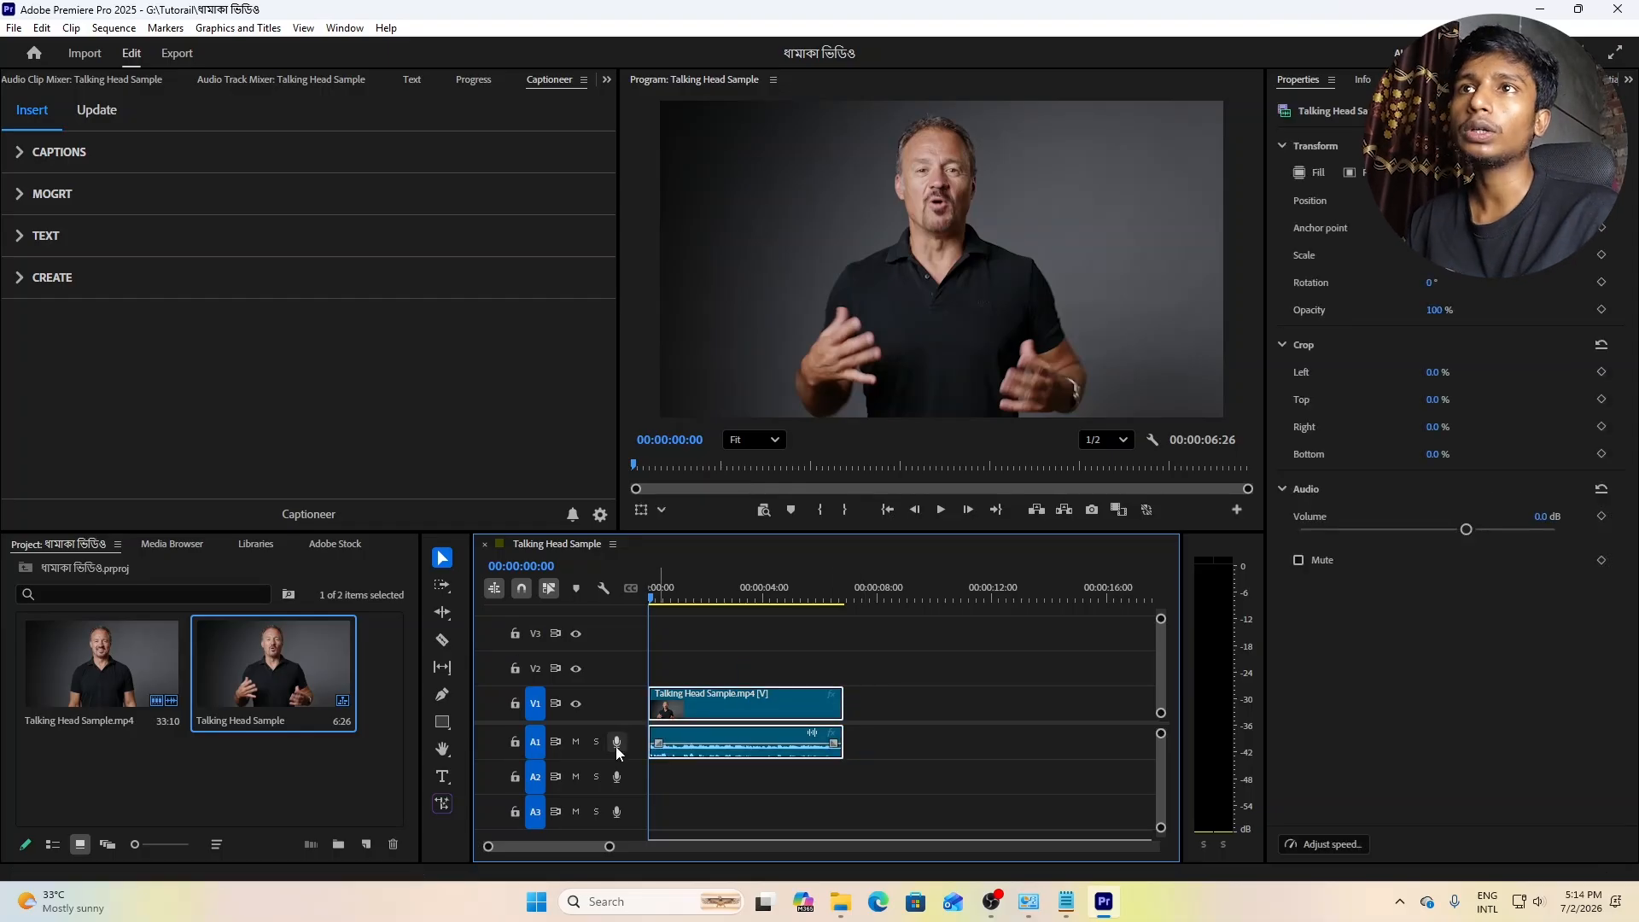
pyautogui.click(411, 79)
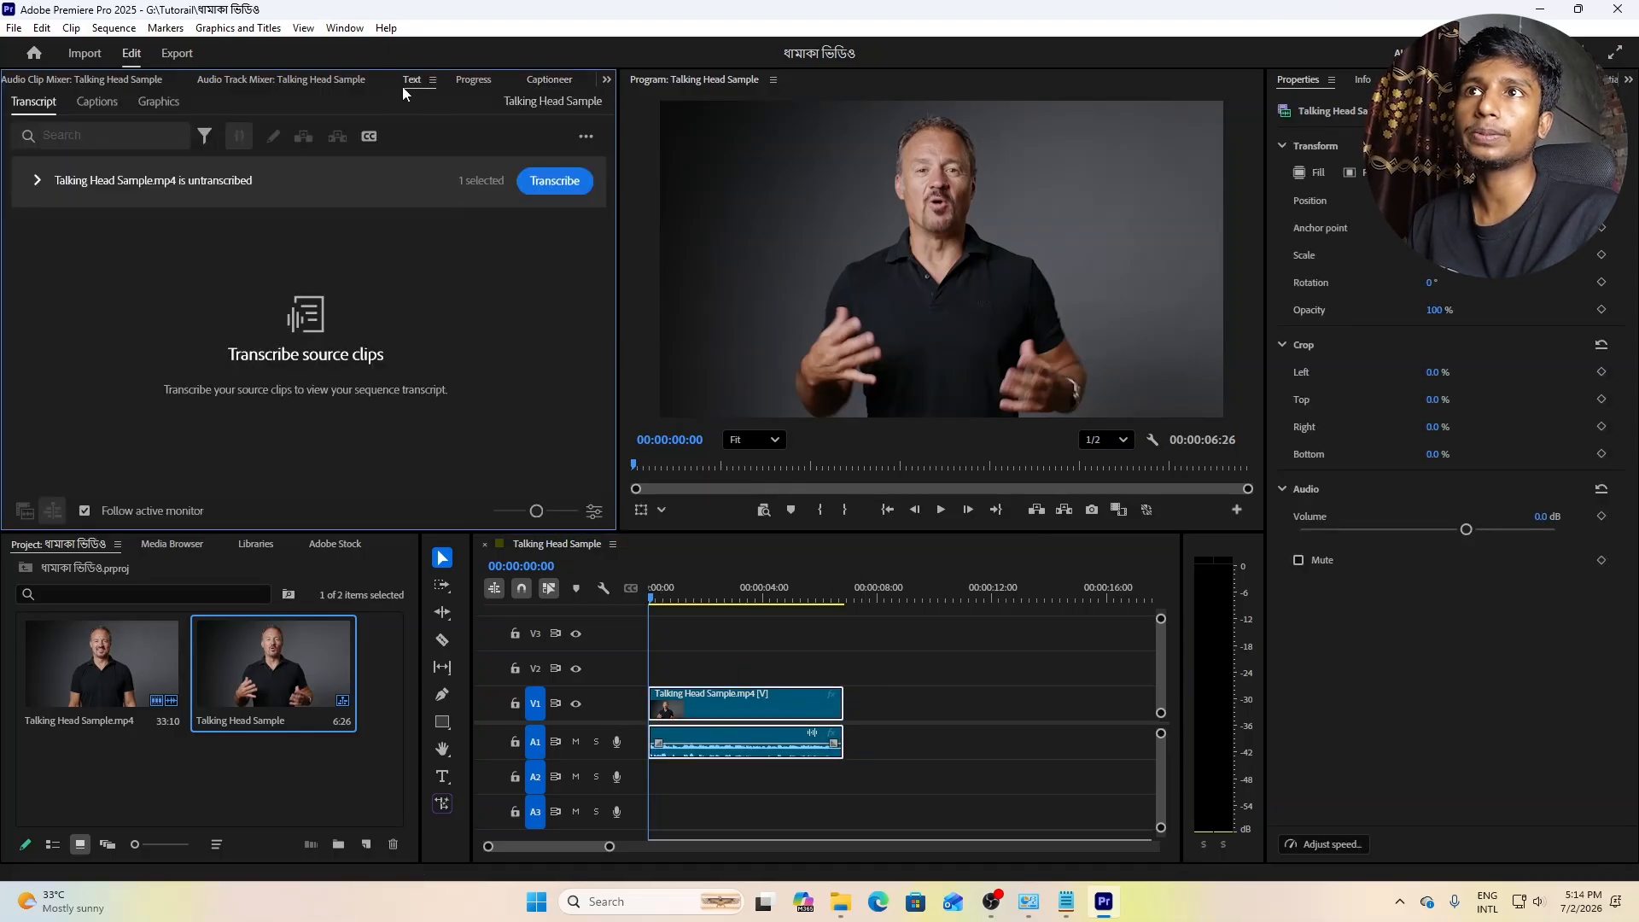
pyautogui.click(345, 30)
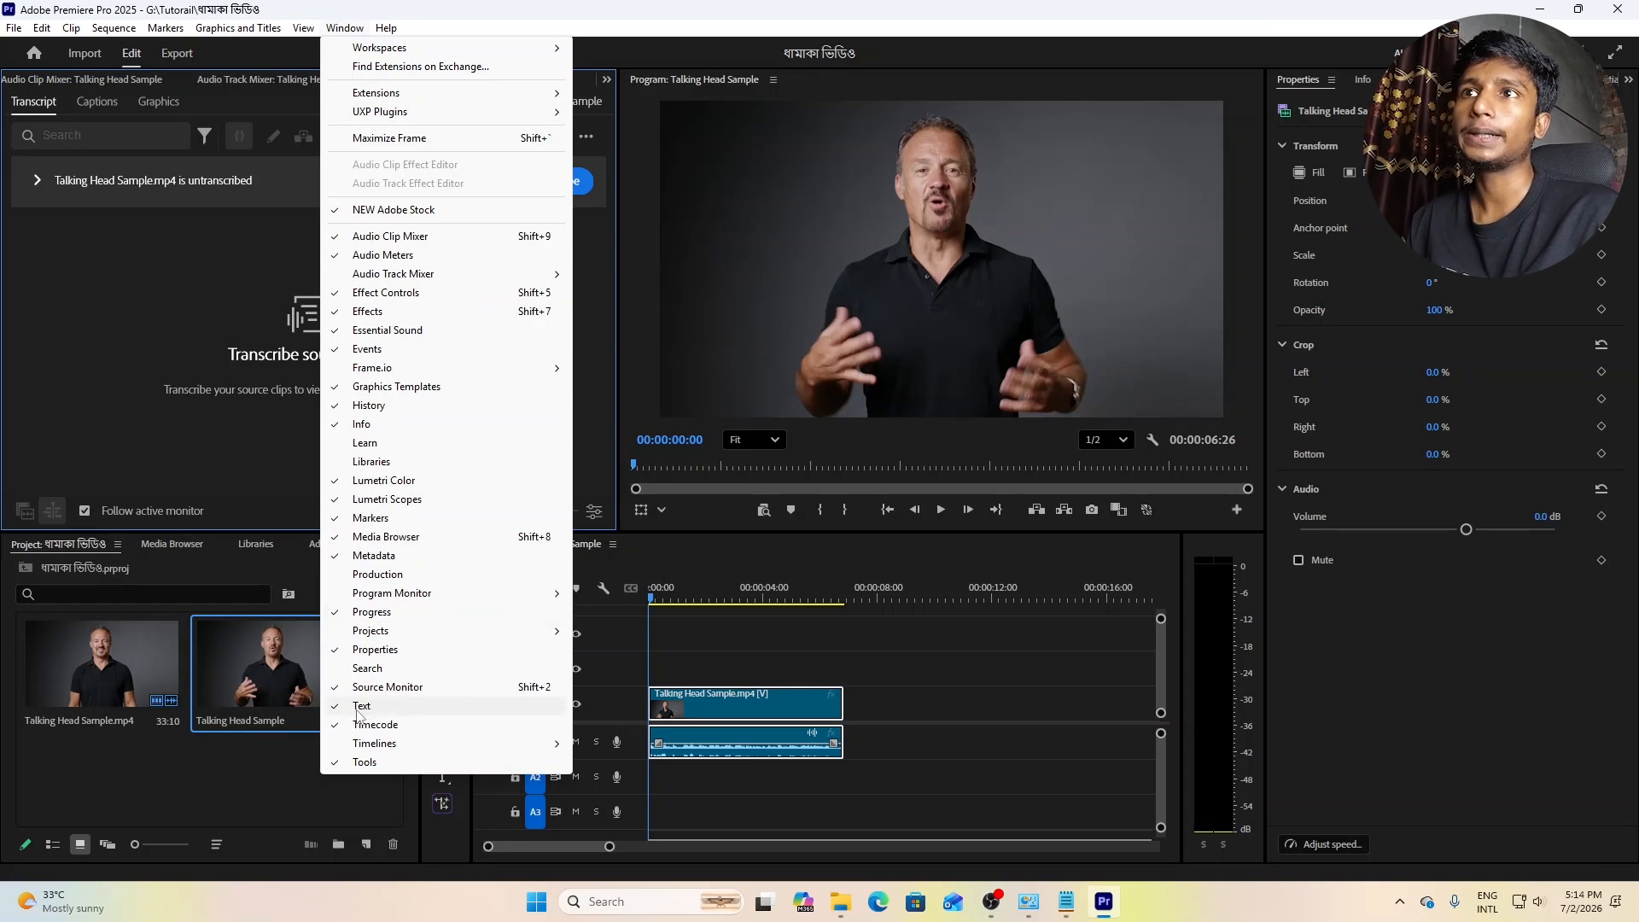
pyautogui.click(299, 751)
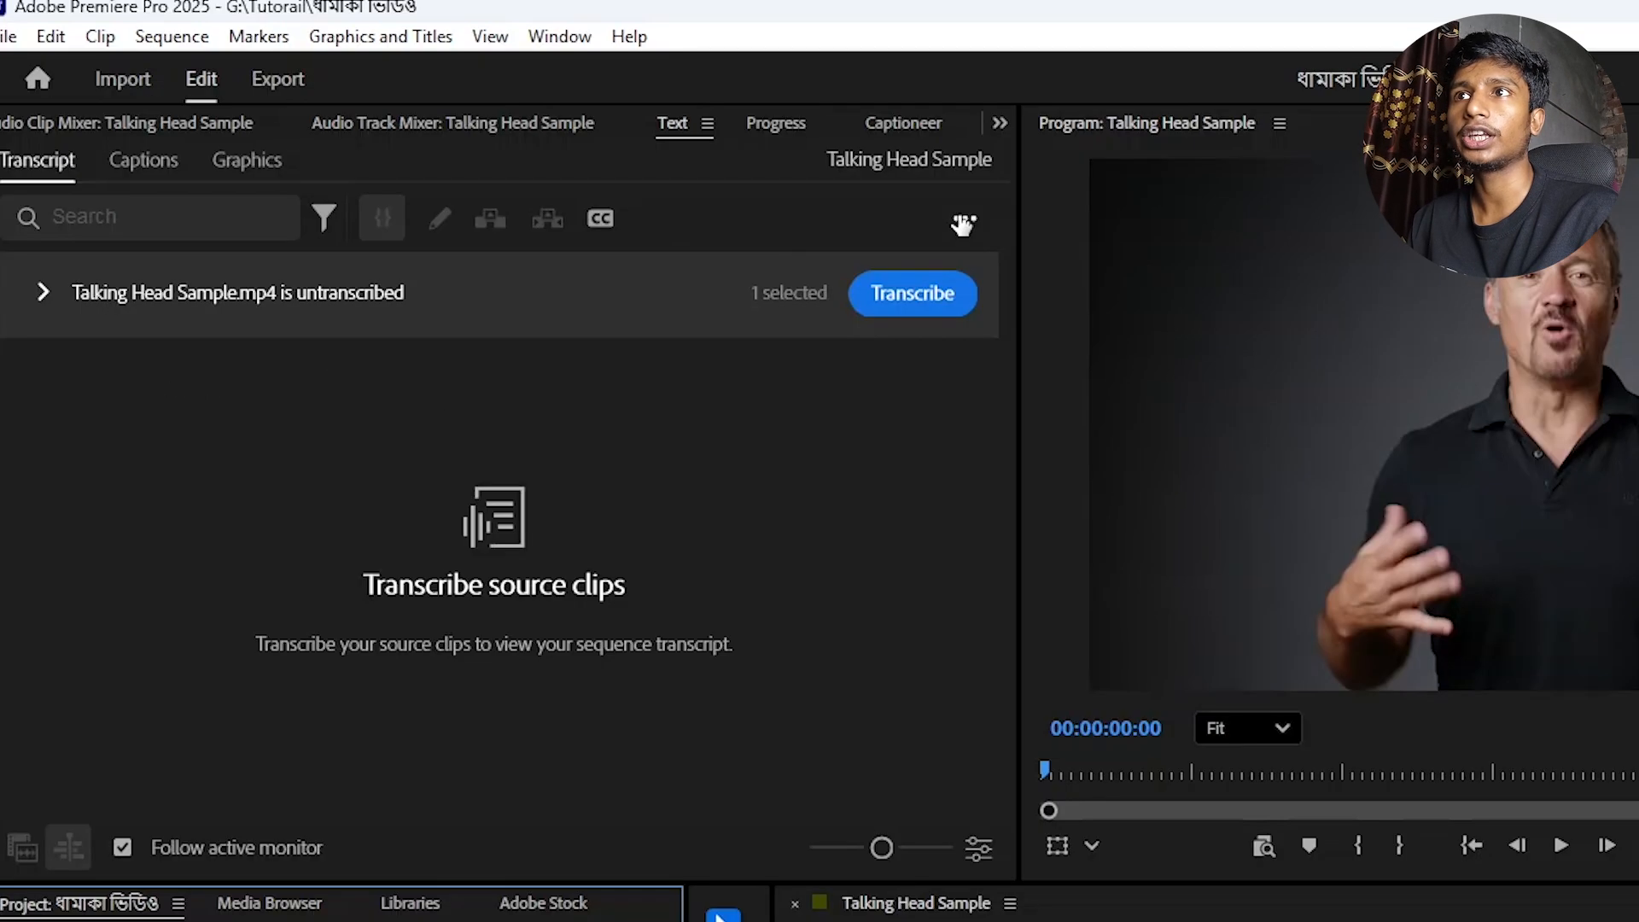
pyautogui.click(586, 137)
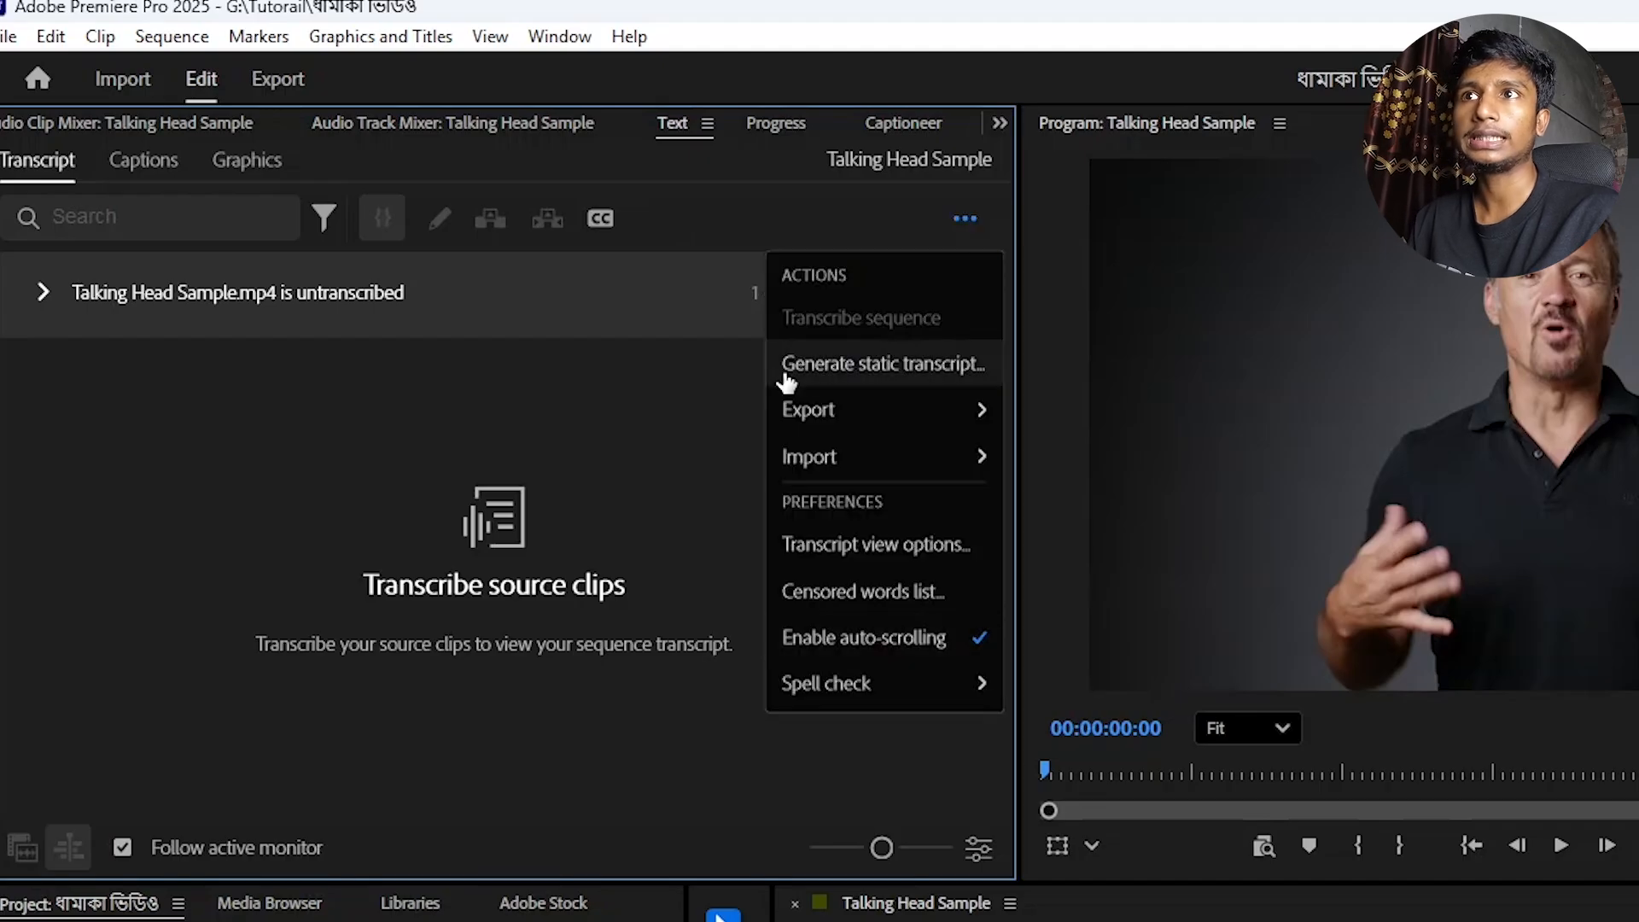
pyautogui.click(936, 369)
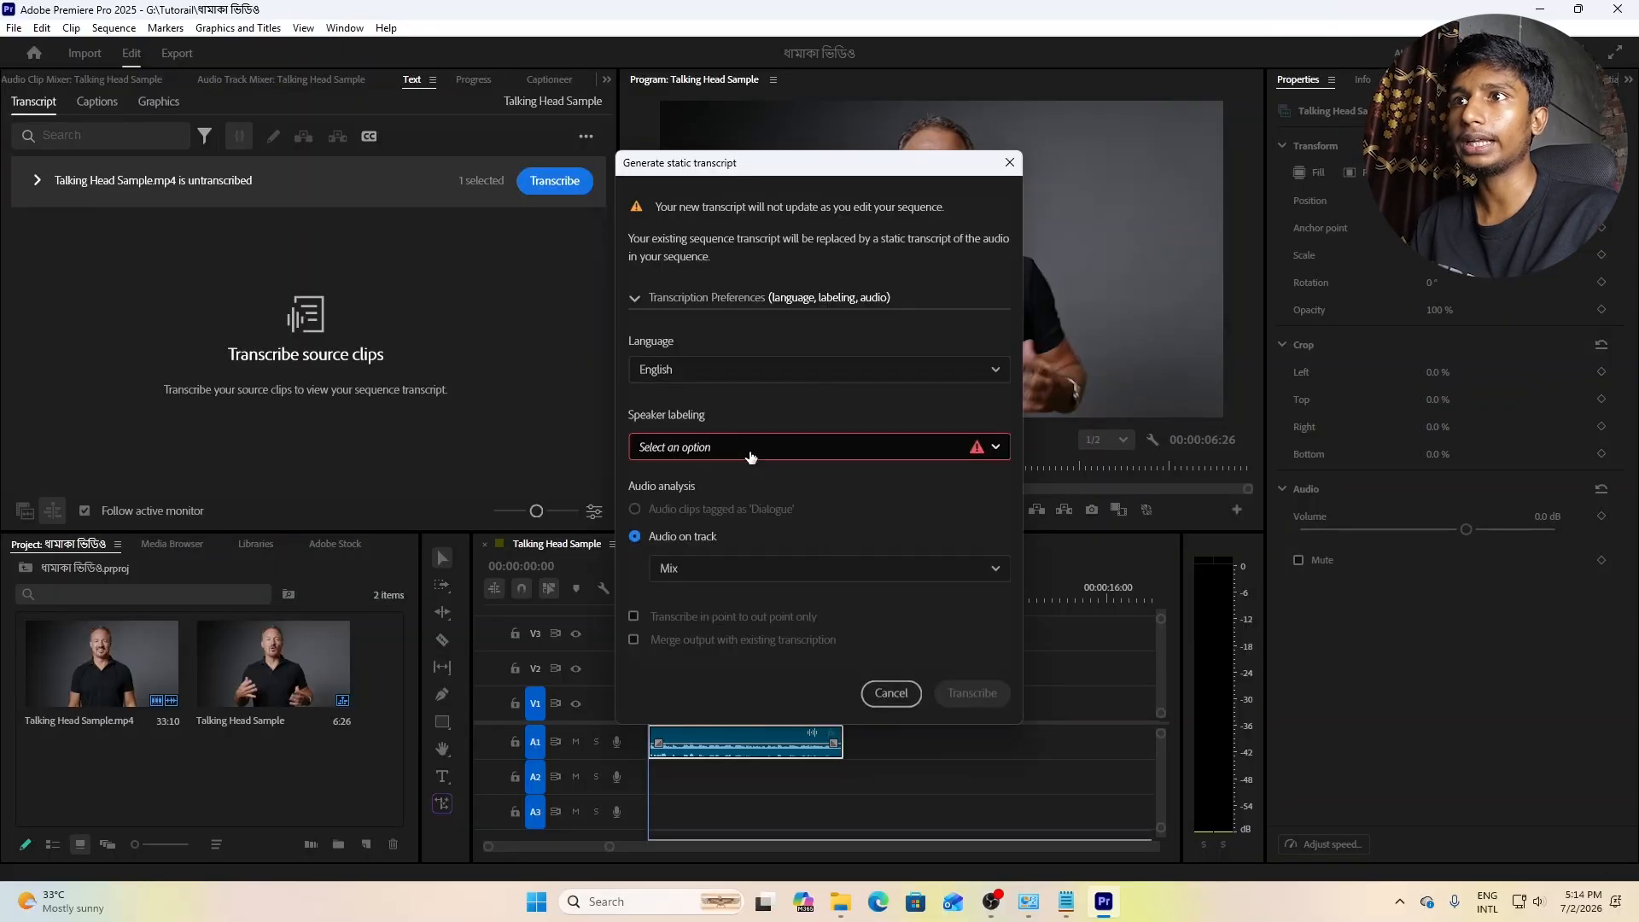
pyautogui.click(1236, 752)
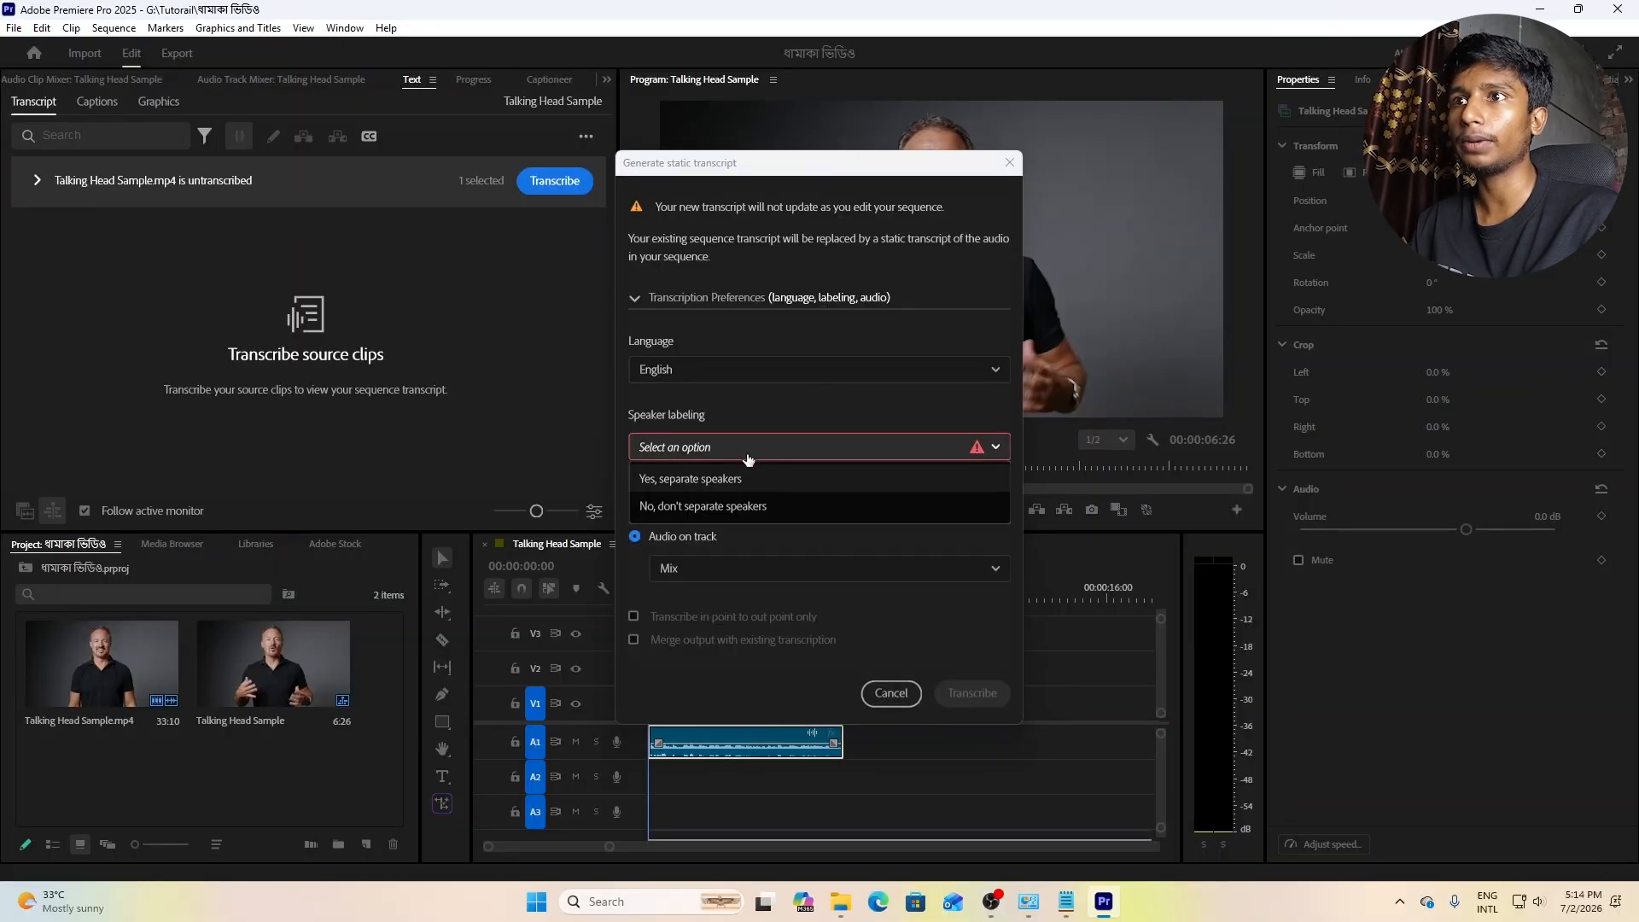
pyautogui.click(703, 507)
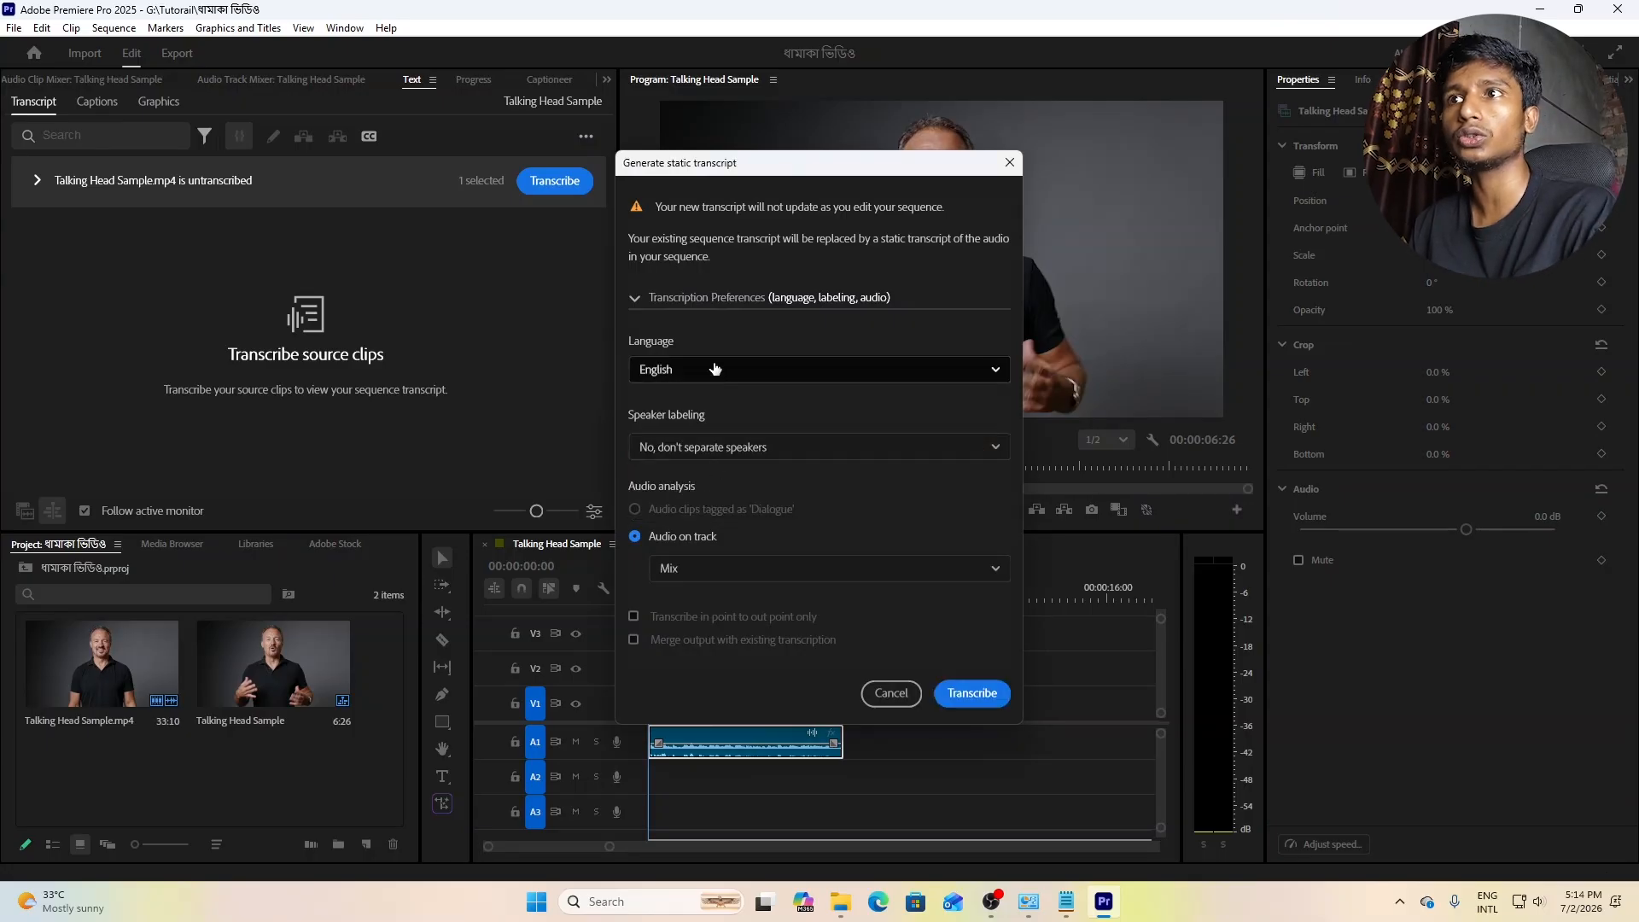
pyautogui.click(972, 692)
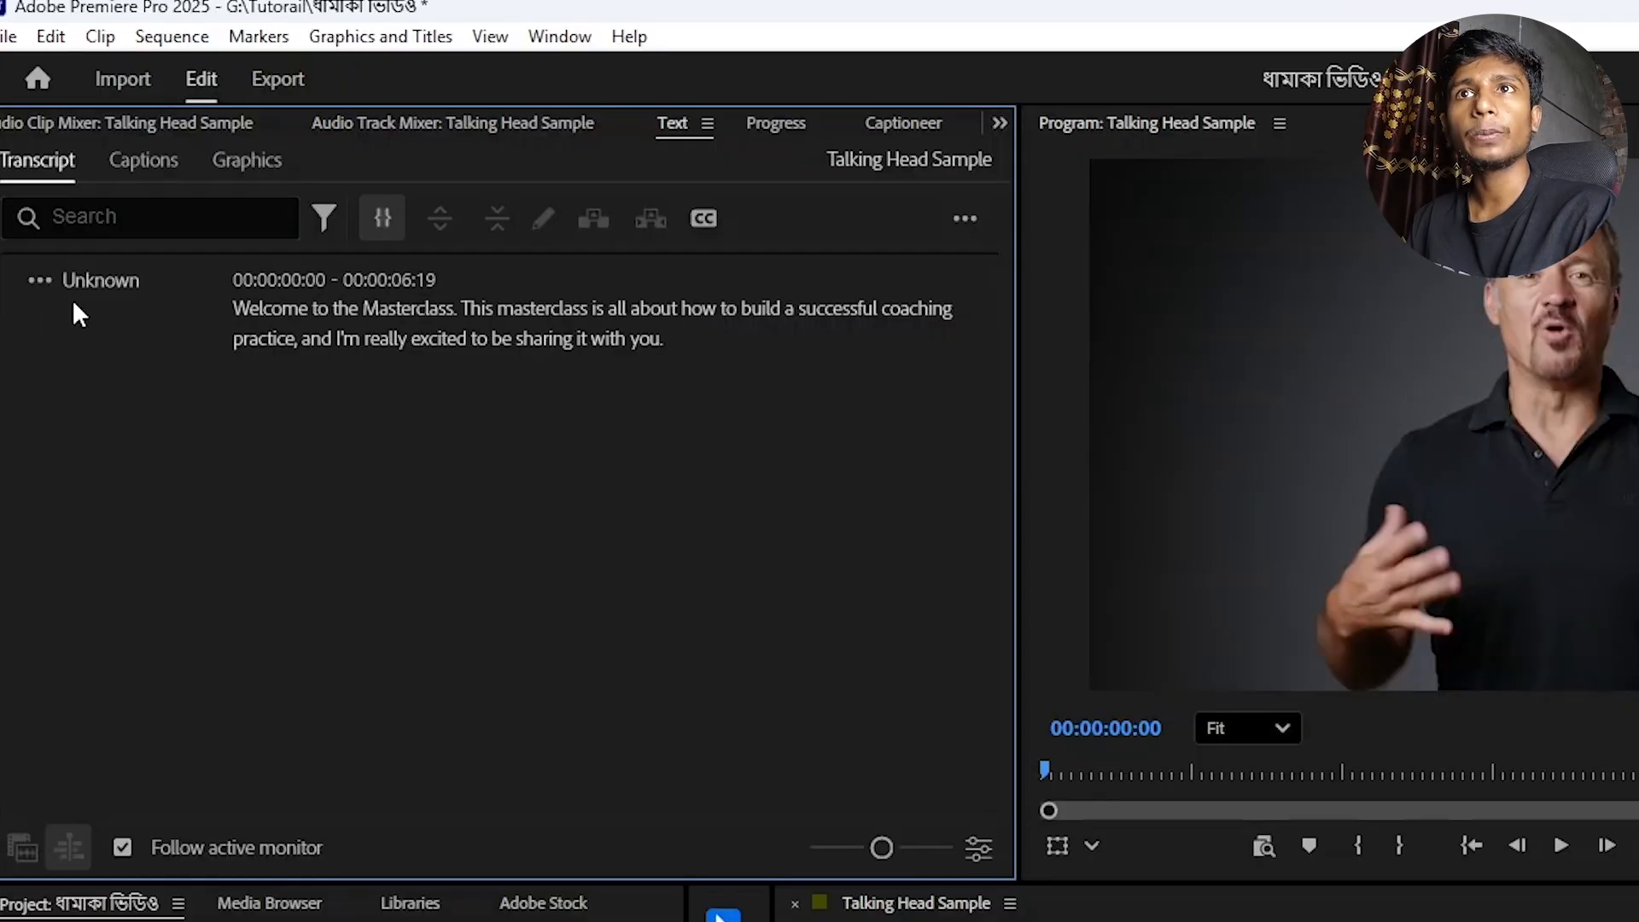
# Remove every period and comma from the transcript by replacing all of them with nothing.
pyautogui.click(70, 134)
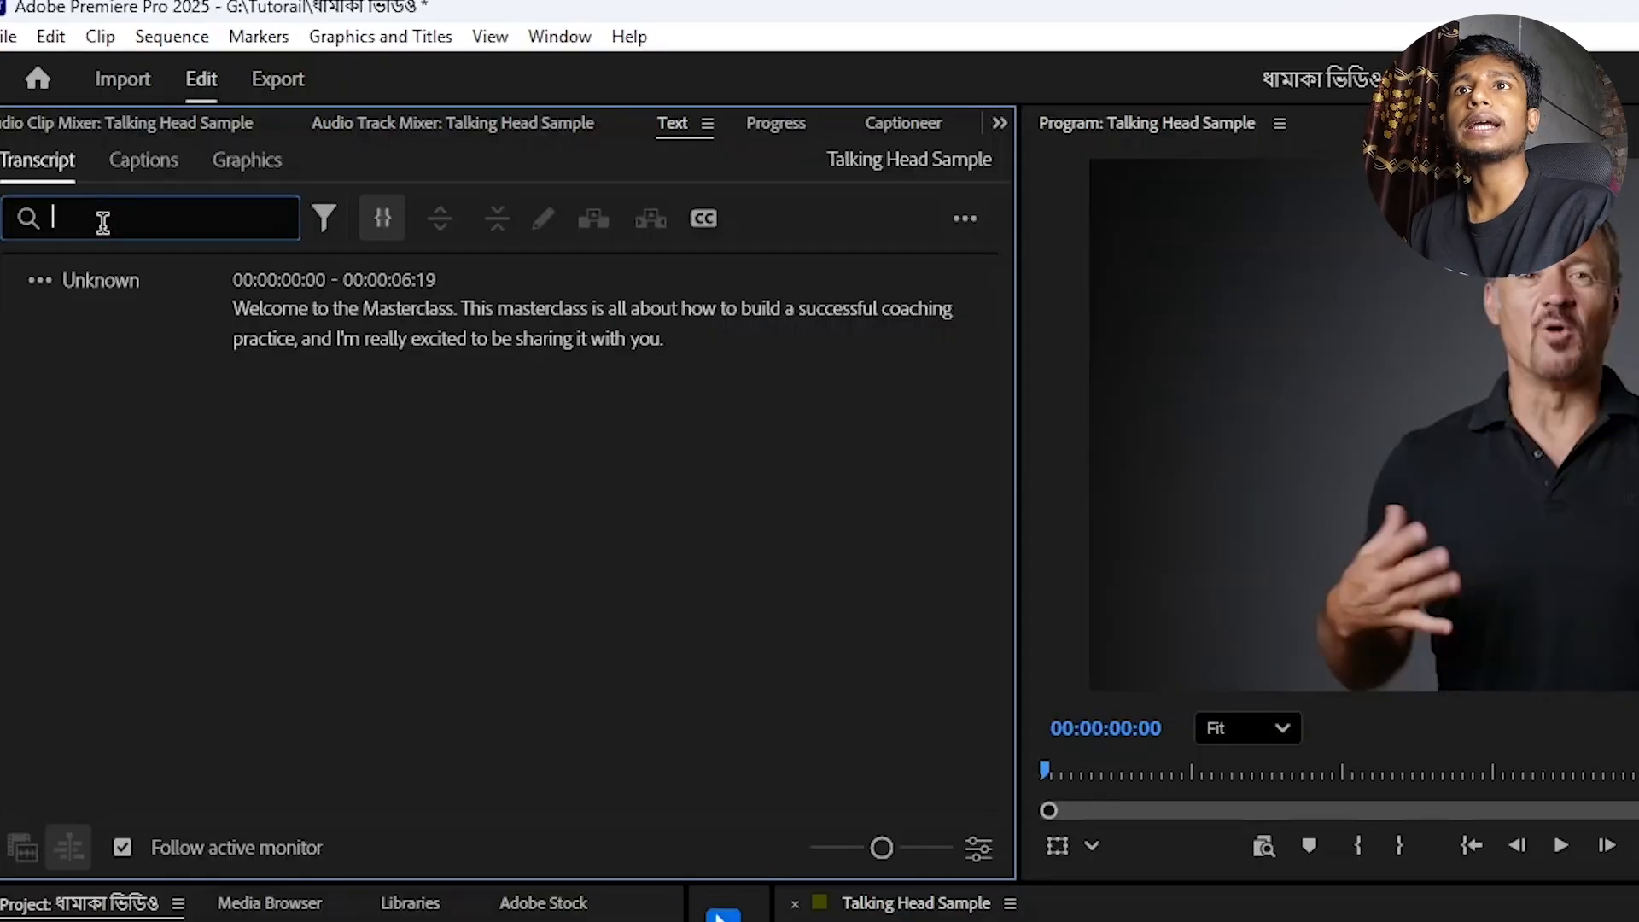
pyautogui.write('.')
pyautogui.click(73, 276)
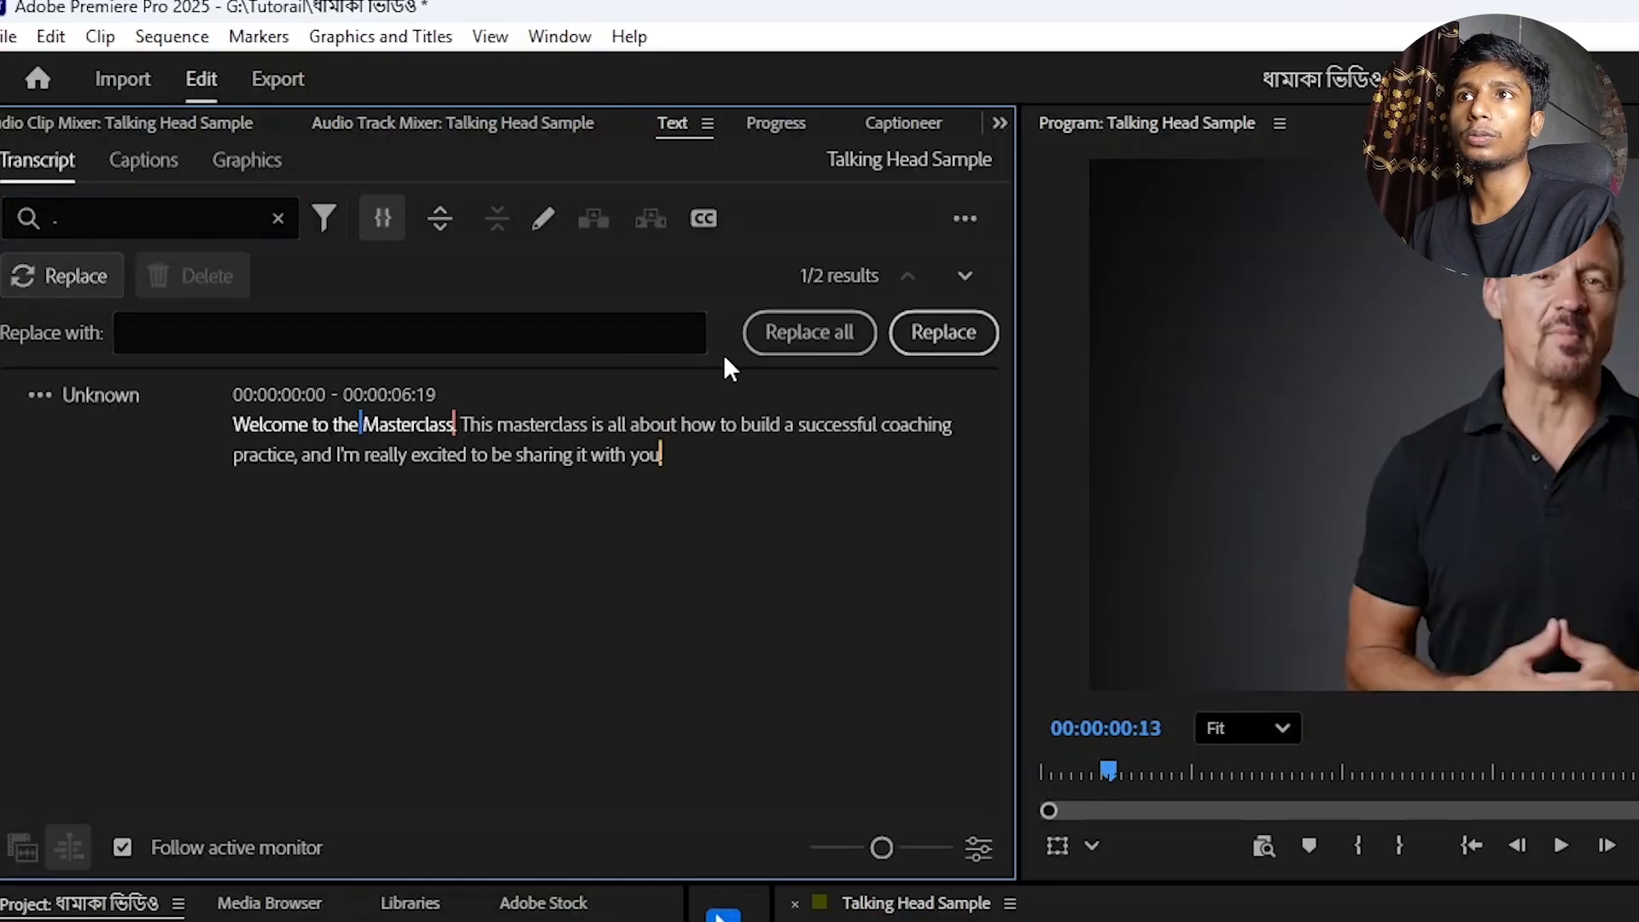
pyautogui.click(798, 342)
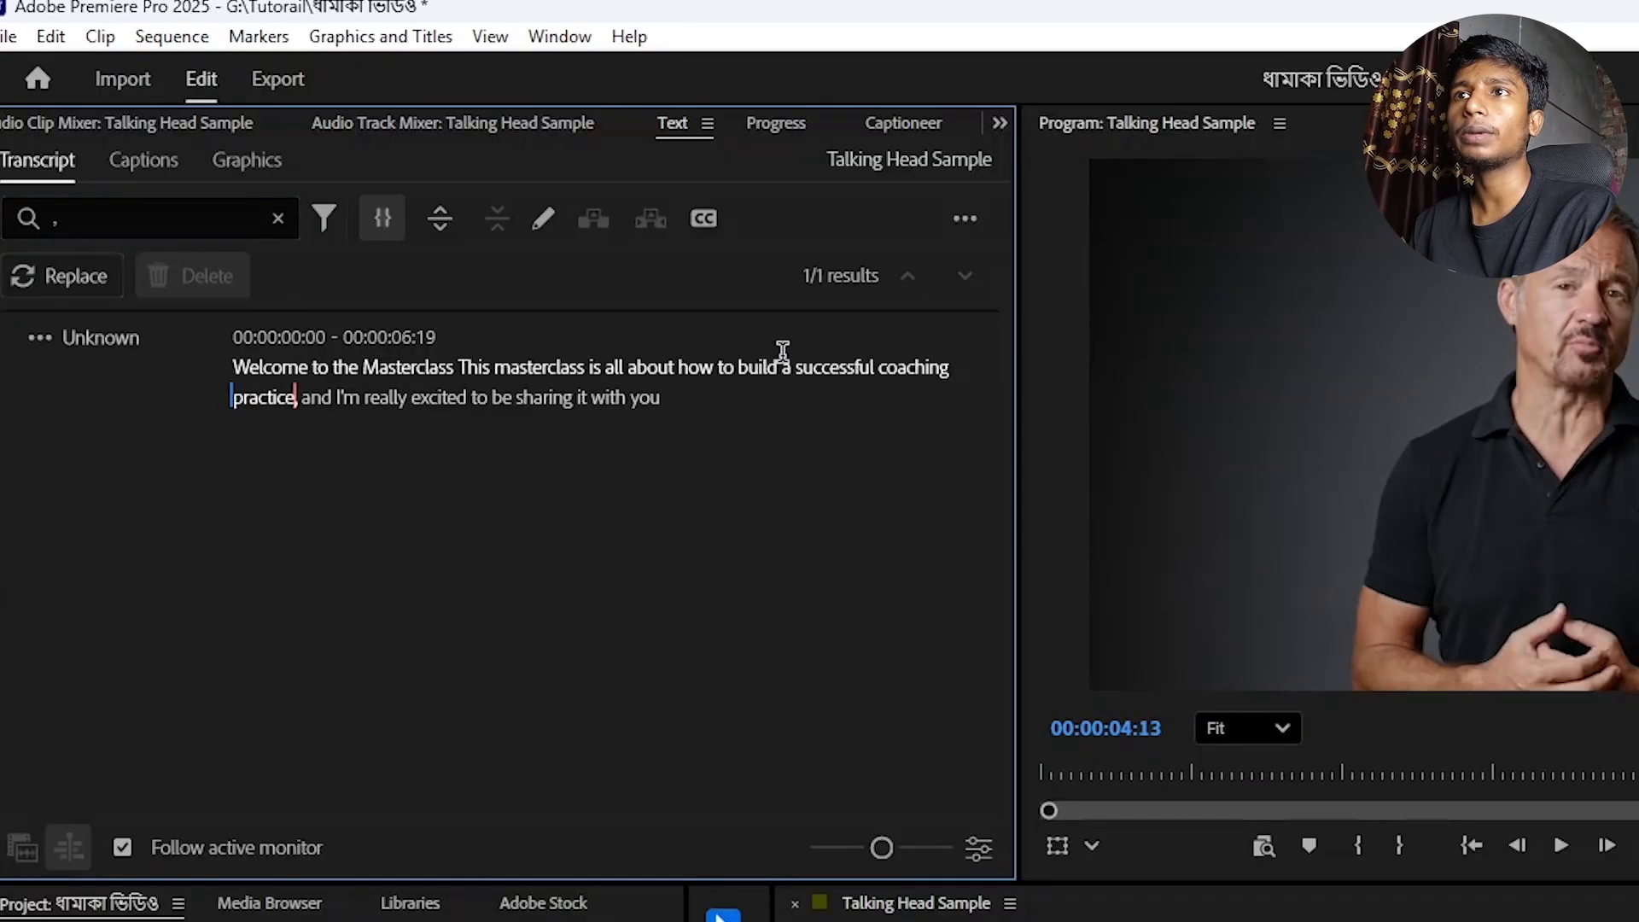
pyautogui.click(799, 342)
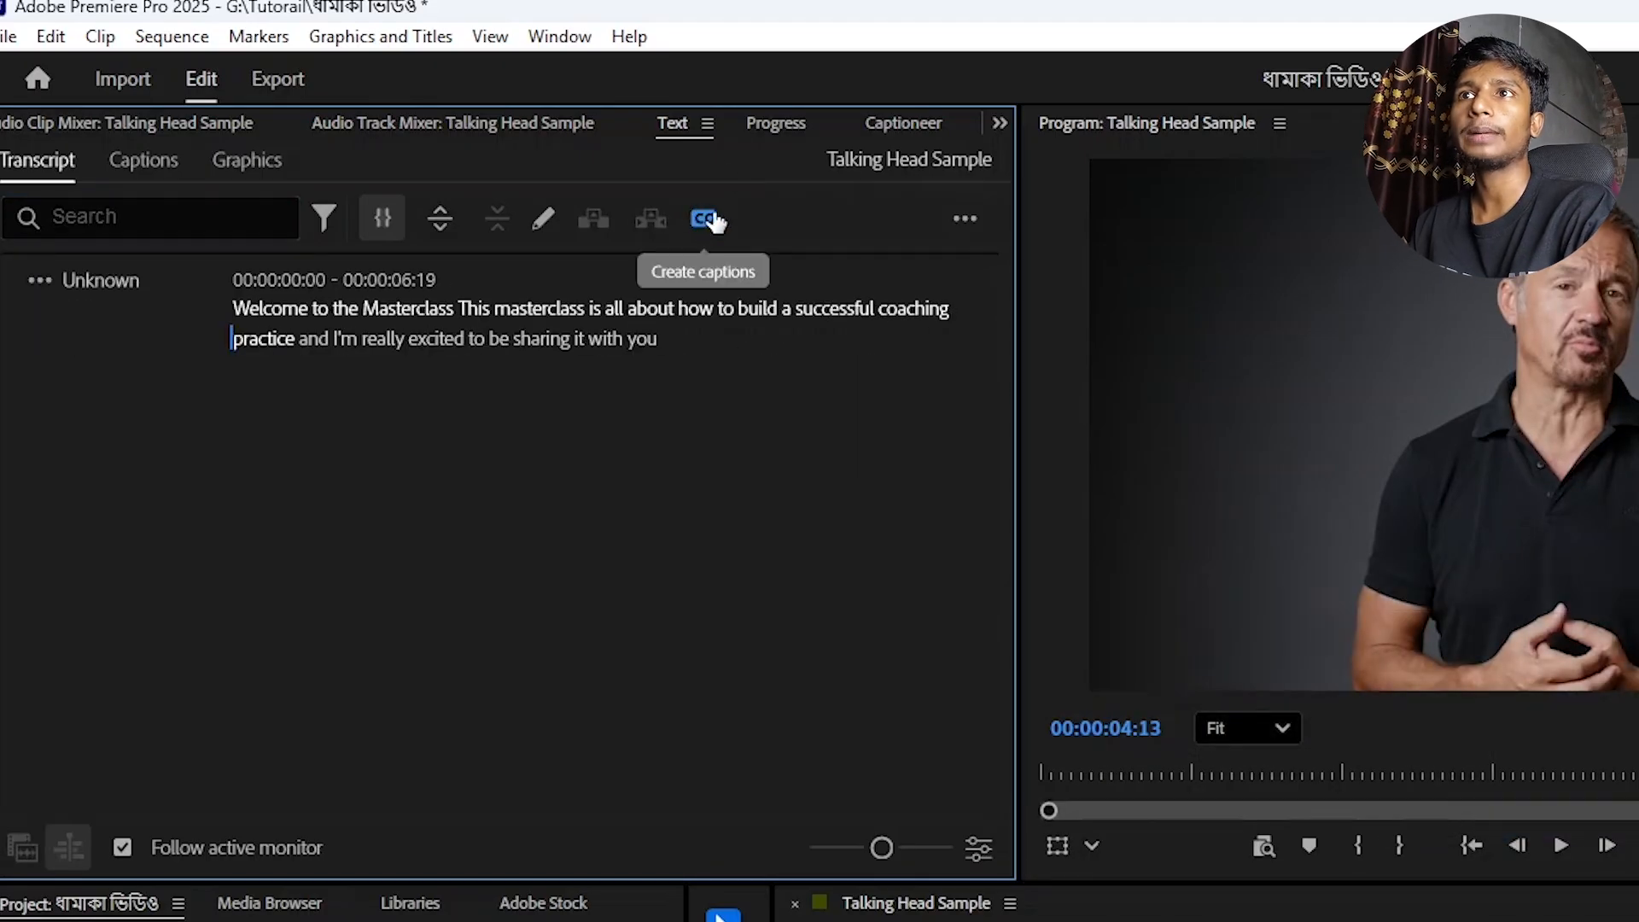
# Create captions from the transcript with the Subtitle default preset, a maximum length of 14 characters and double lines.
pyautogui.click(715, 223)
pyautogui.click(536, 492)
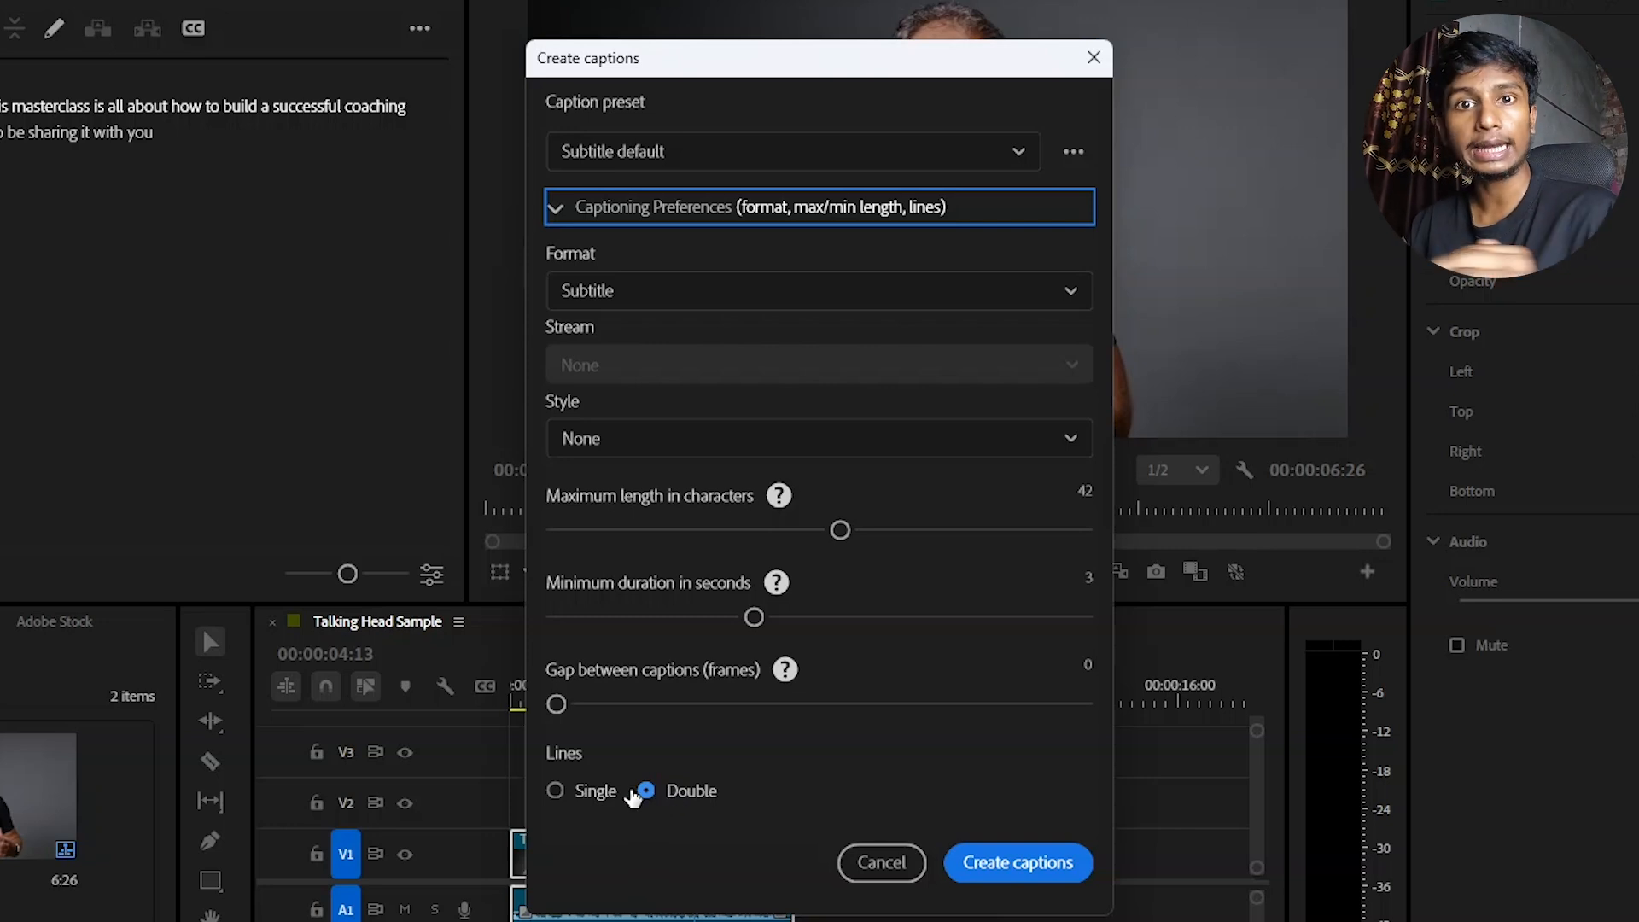
pyautogui.click(597, 794)
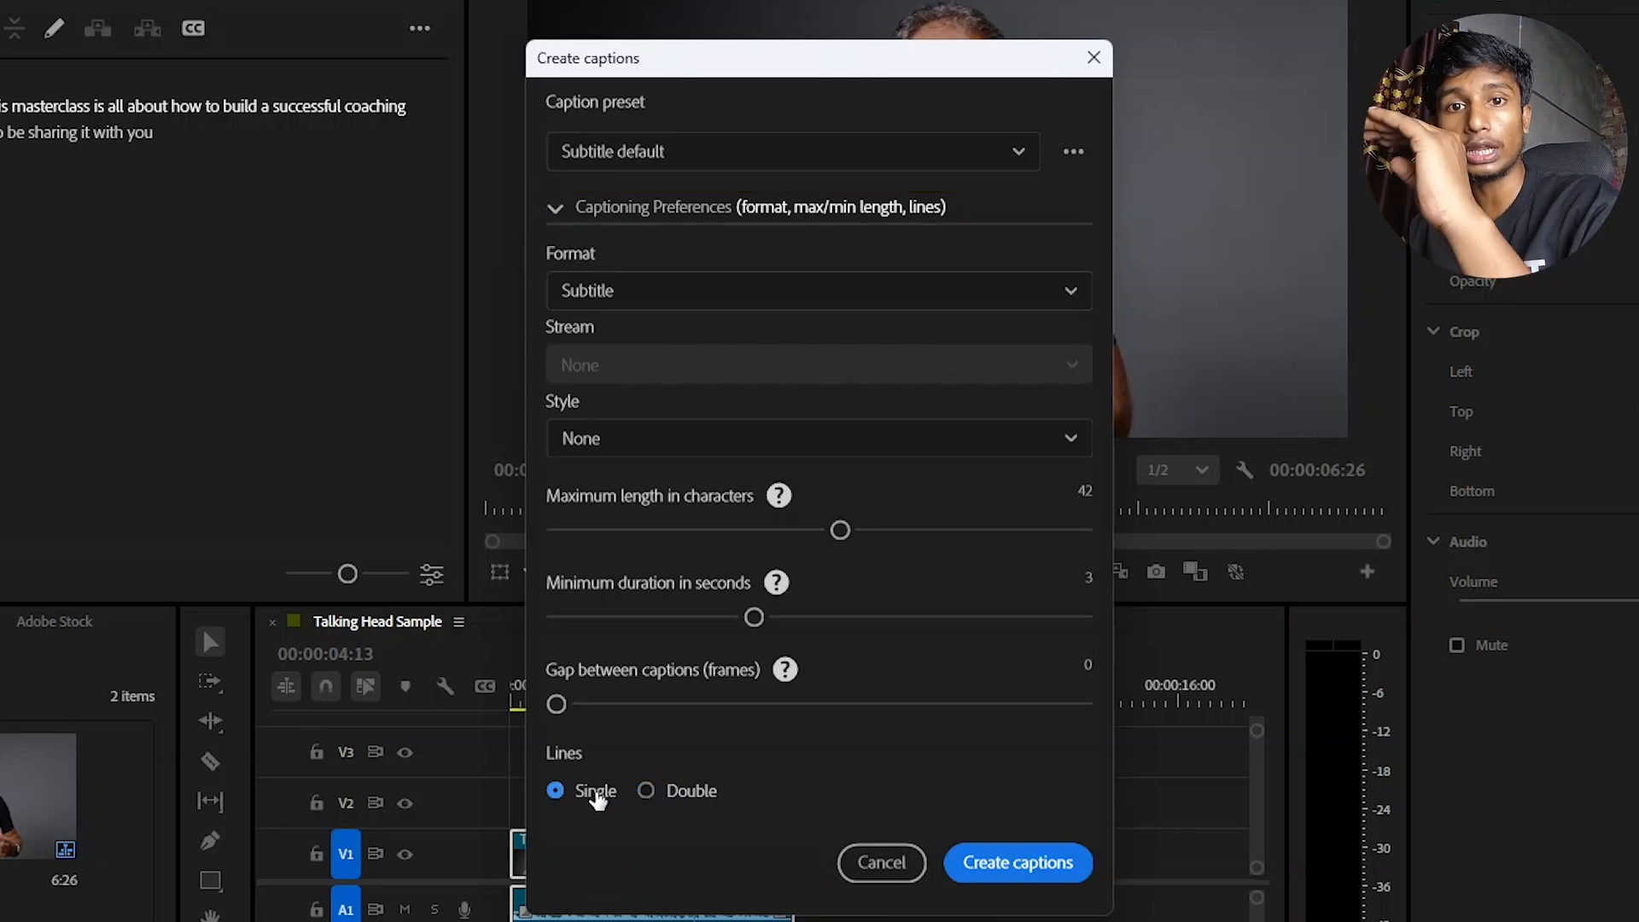
pyautogui.click(690, 791)
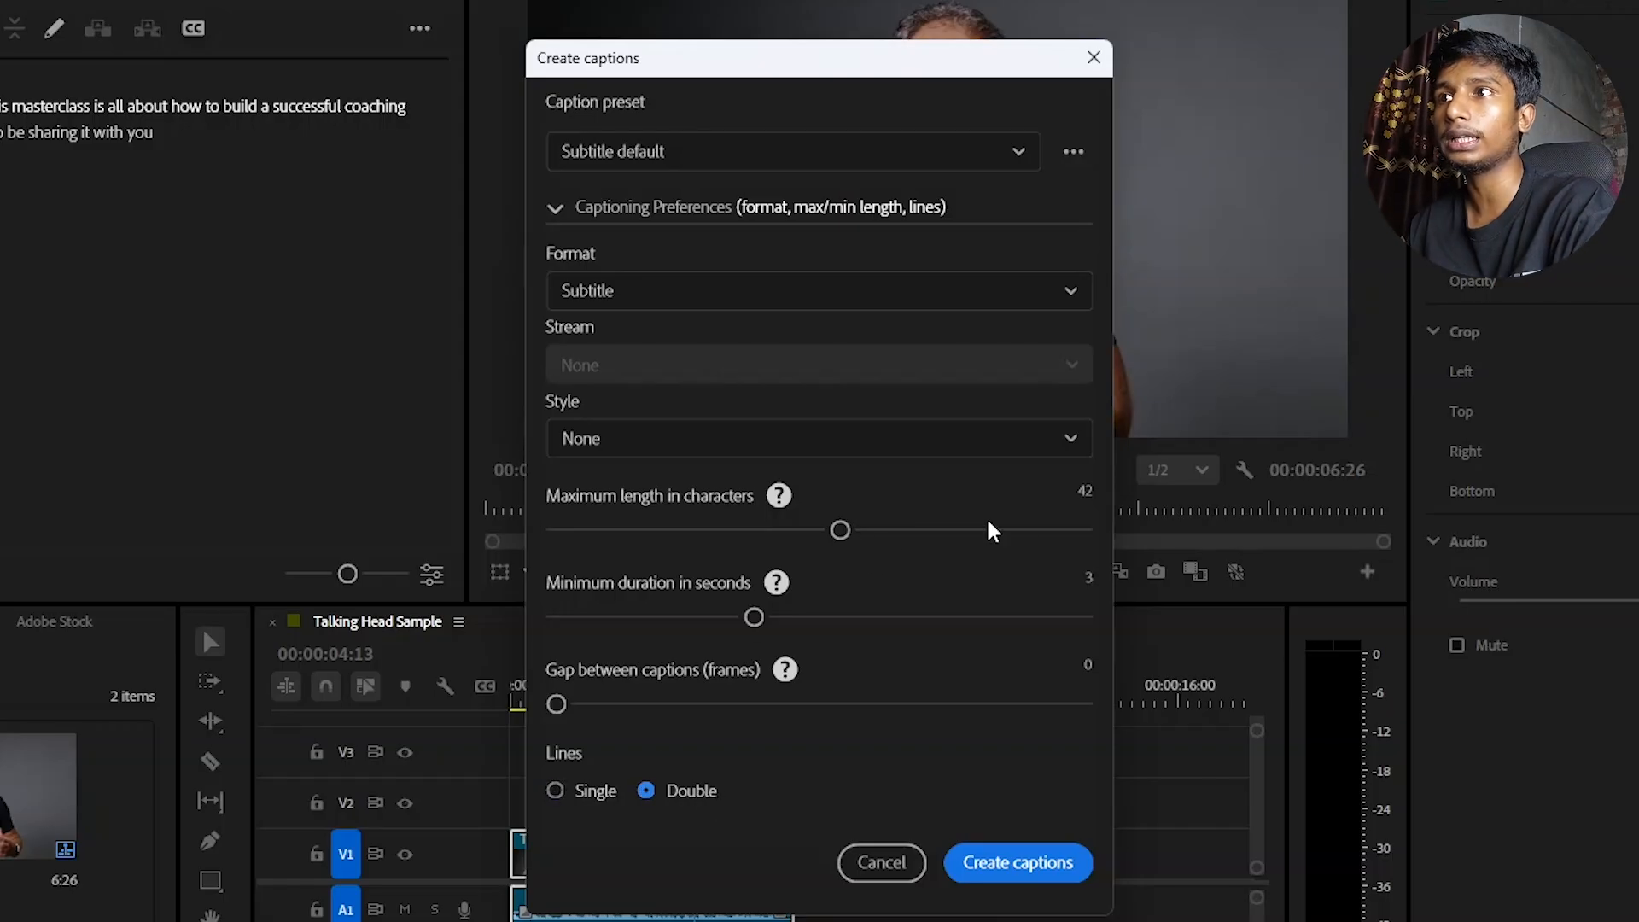
pyautogui.moveTo(846, 534); pyautogui.dragTo(612, 553)
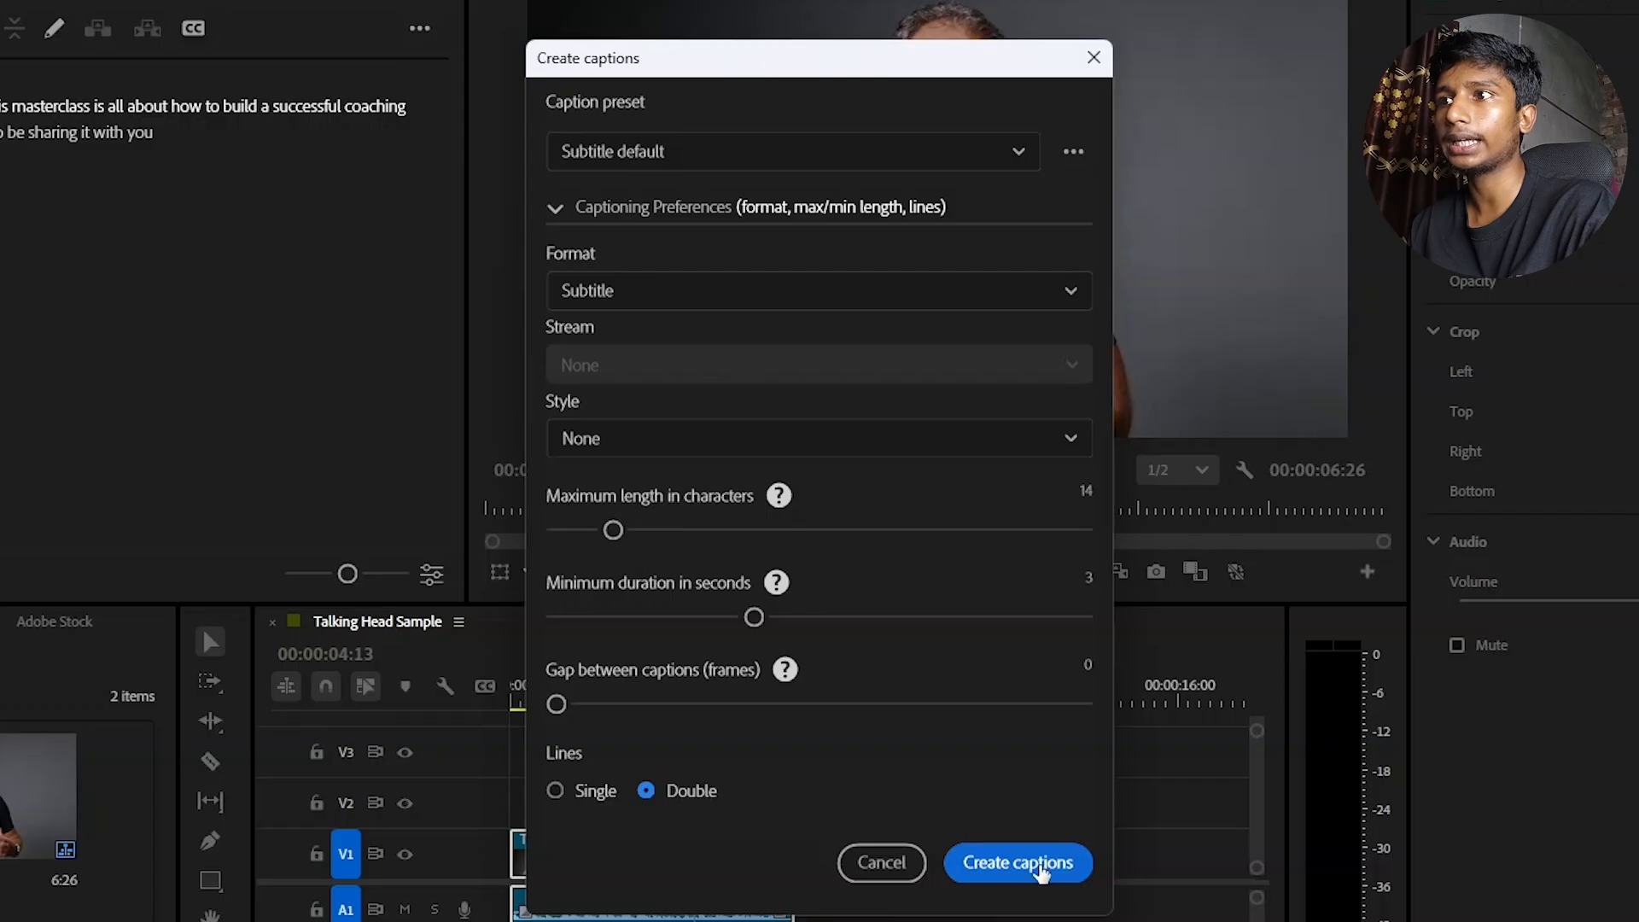
pyautogui.click(1040, 867)
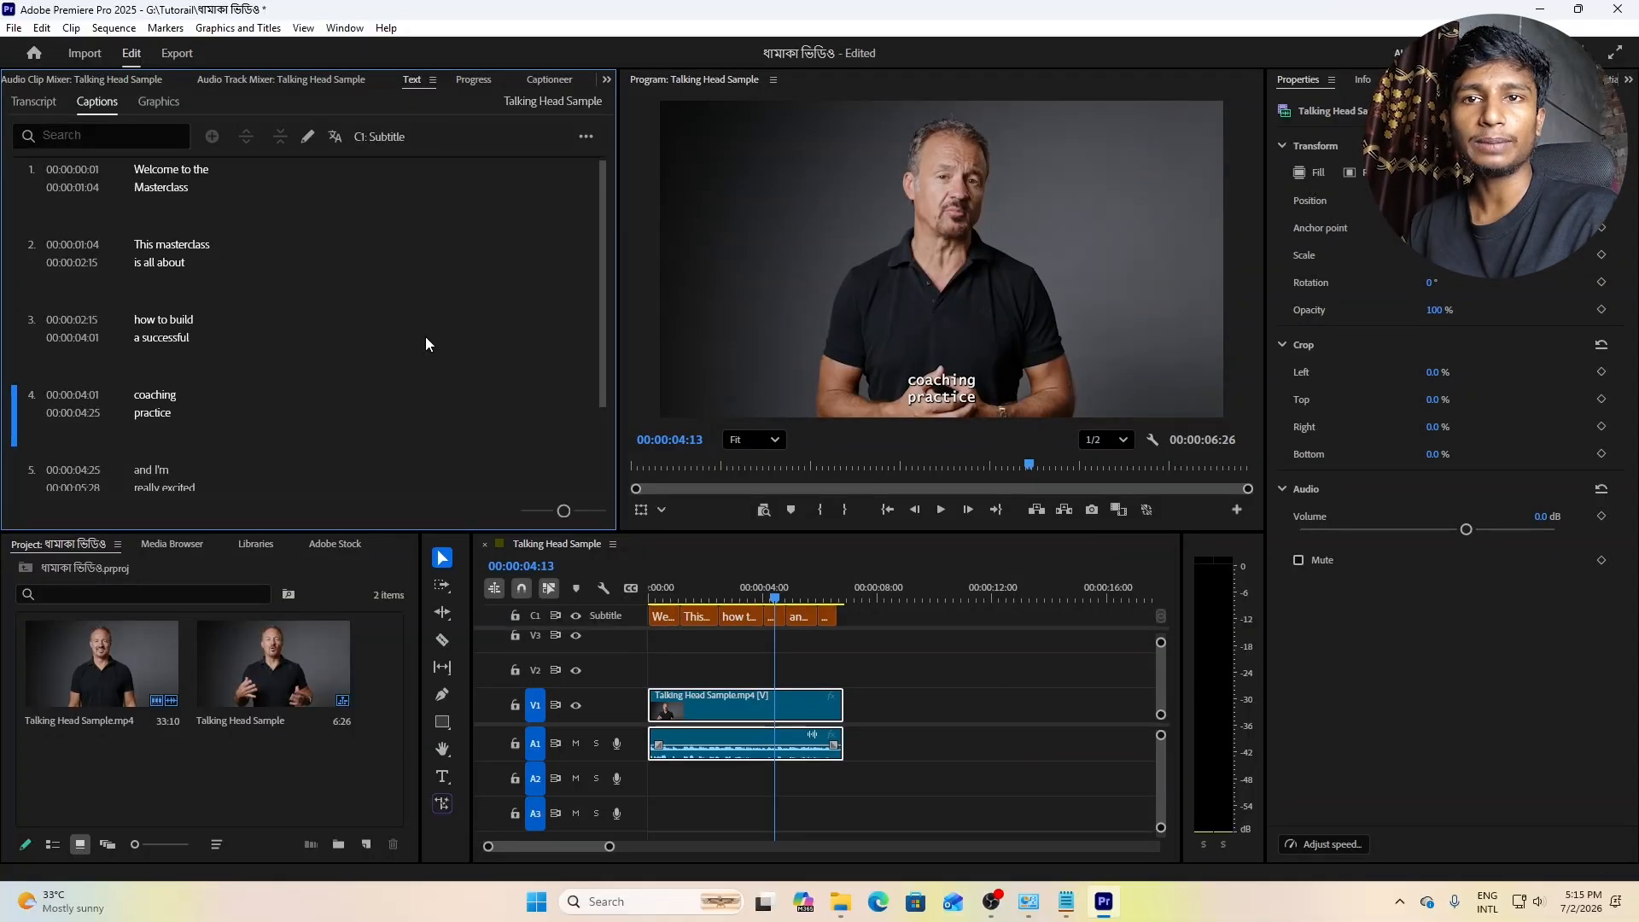
# Export the captions as an SRT file, Talking Head Sample.srt, on drive G:.
pyautogui.click(586, 137)
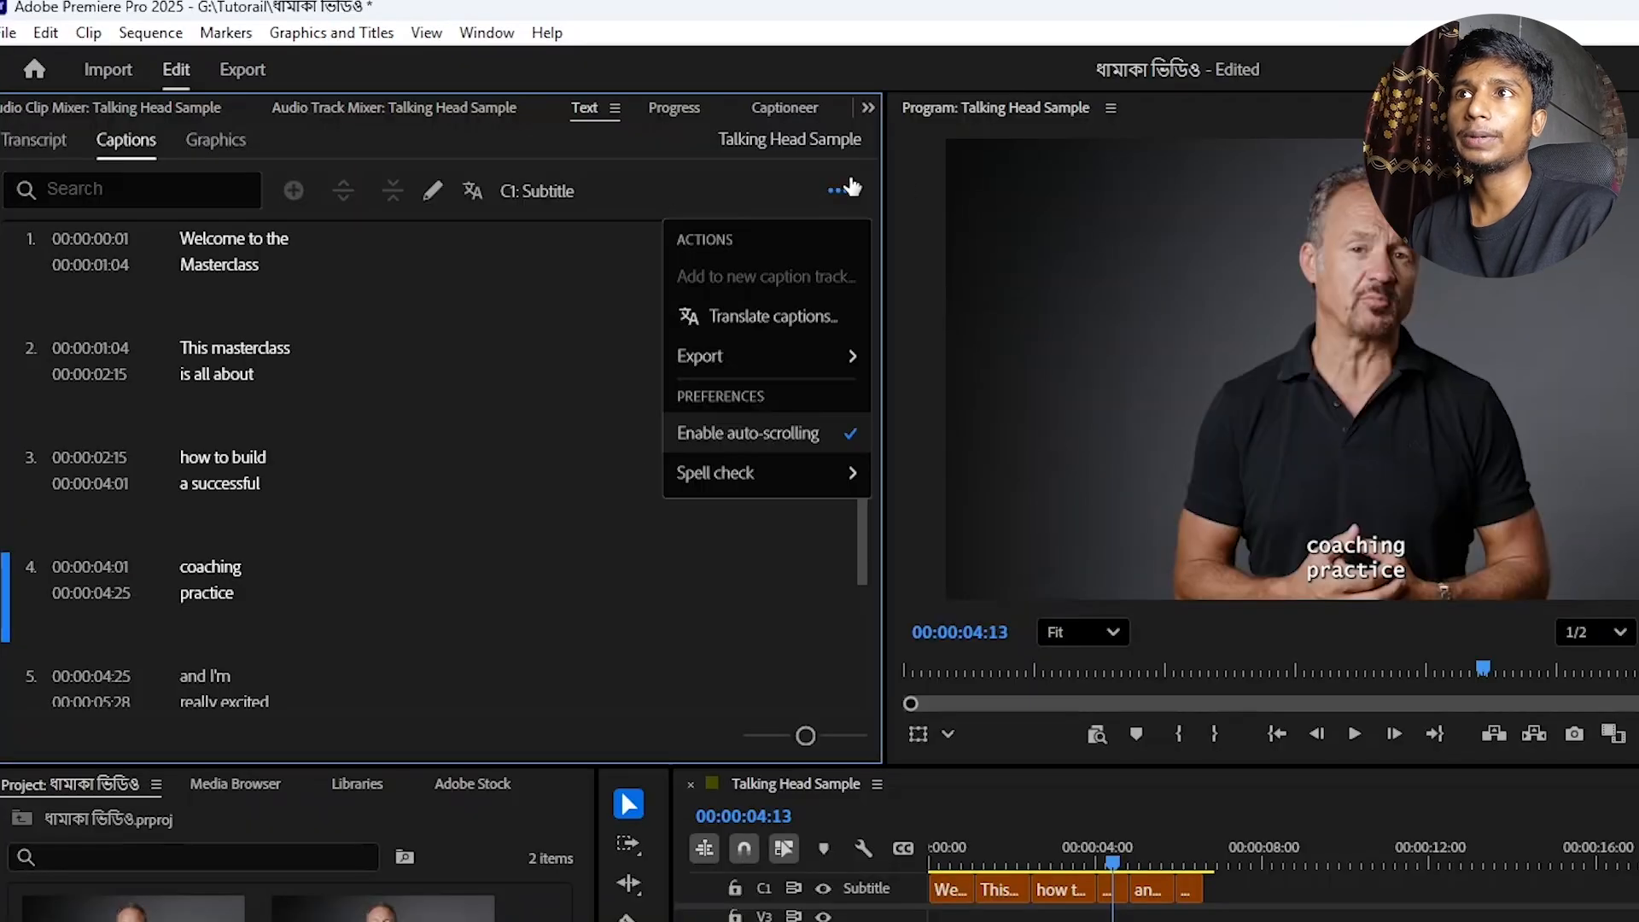
pyautogui.moveTo(781, 359)
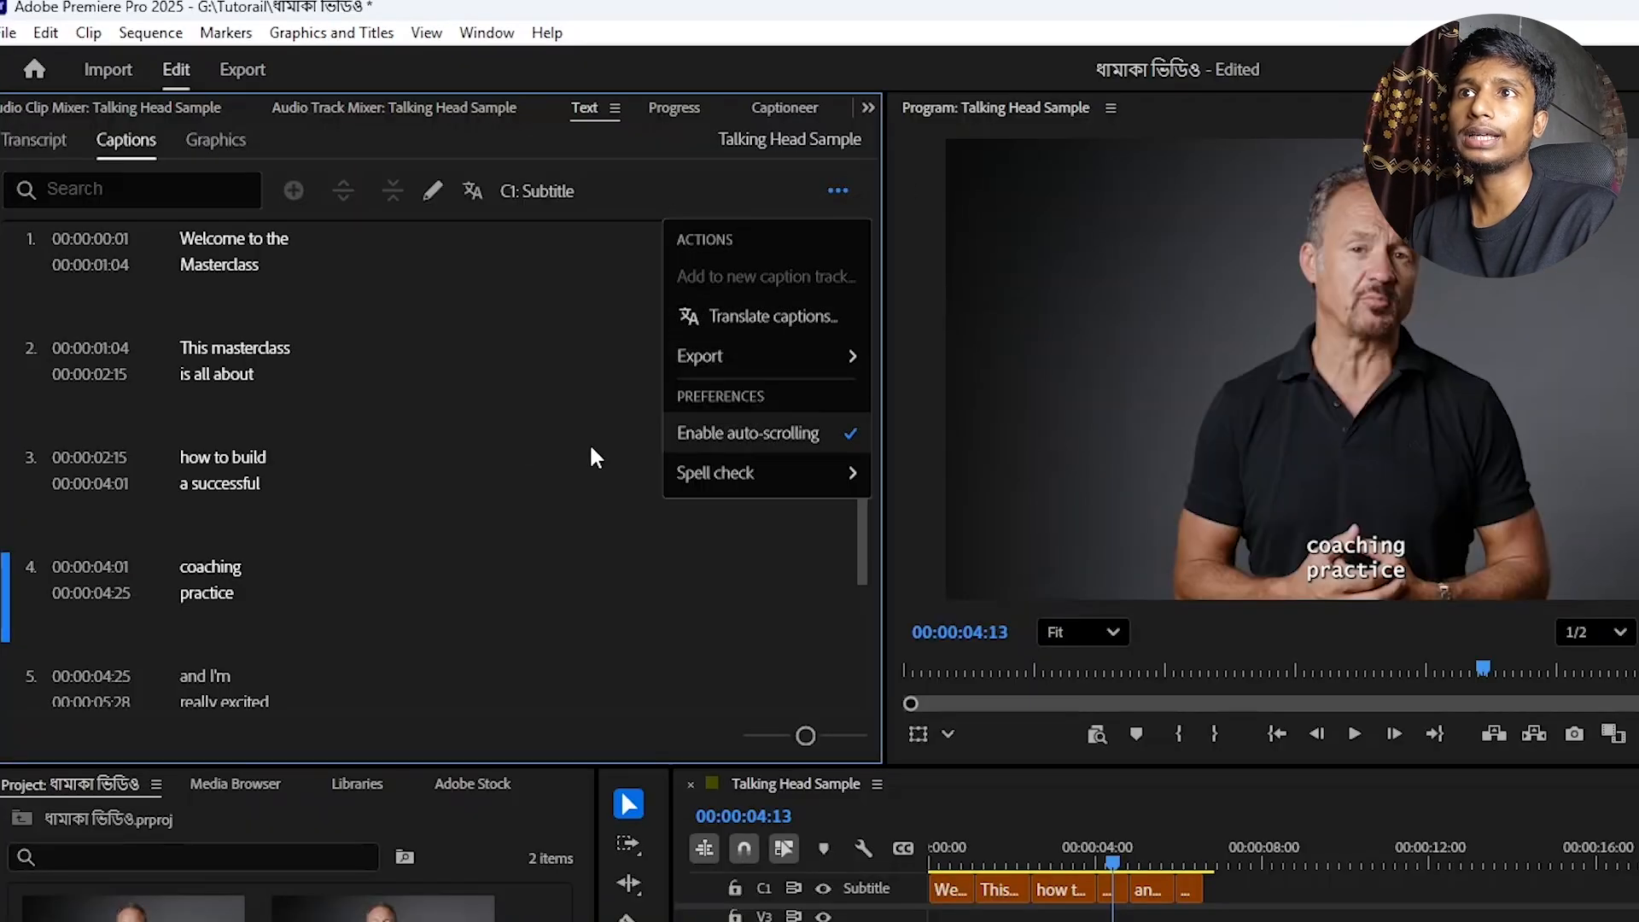
pyautogui.click(610, 435)
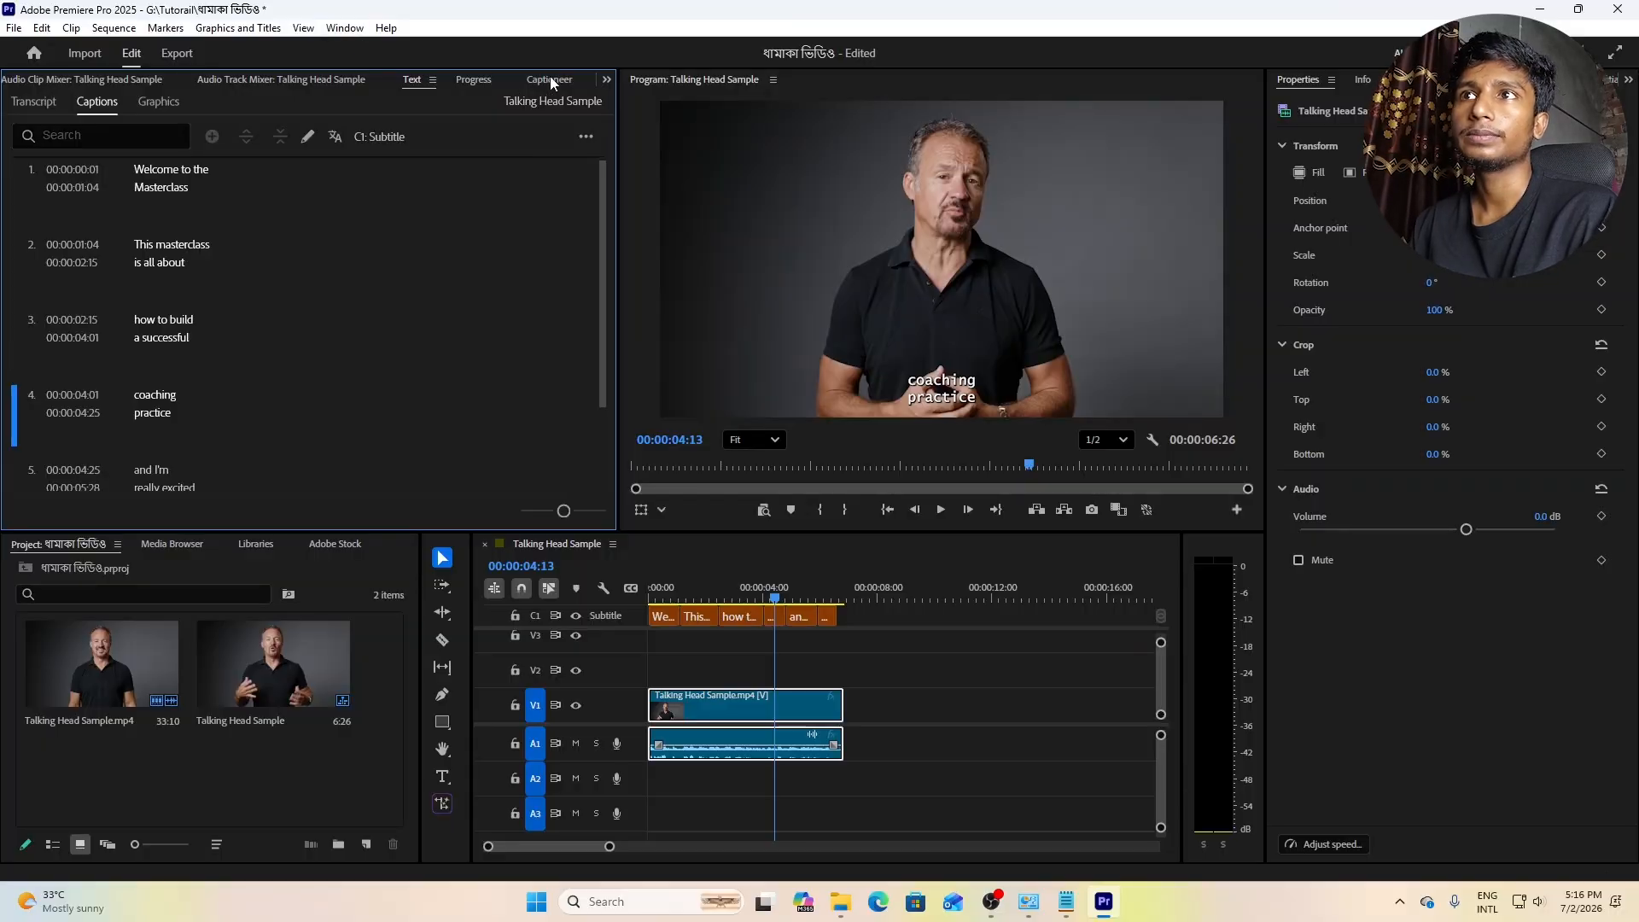
# Set Captioneer to process captions from a captions file and load G:\Talking Head Sample.srt.
pyautogui.click(550, 81)
pyautogui.click(23, 161)
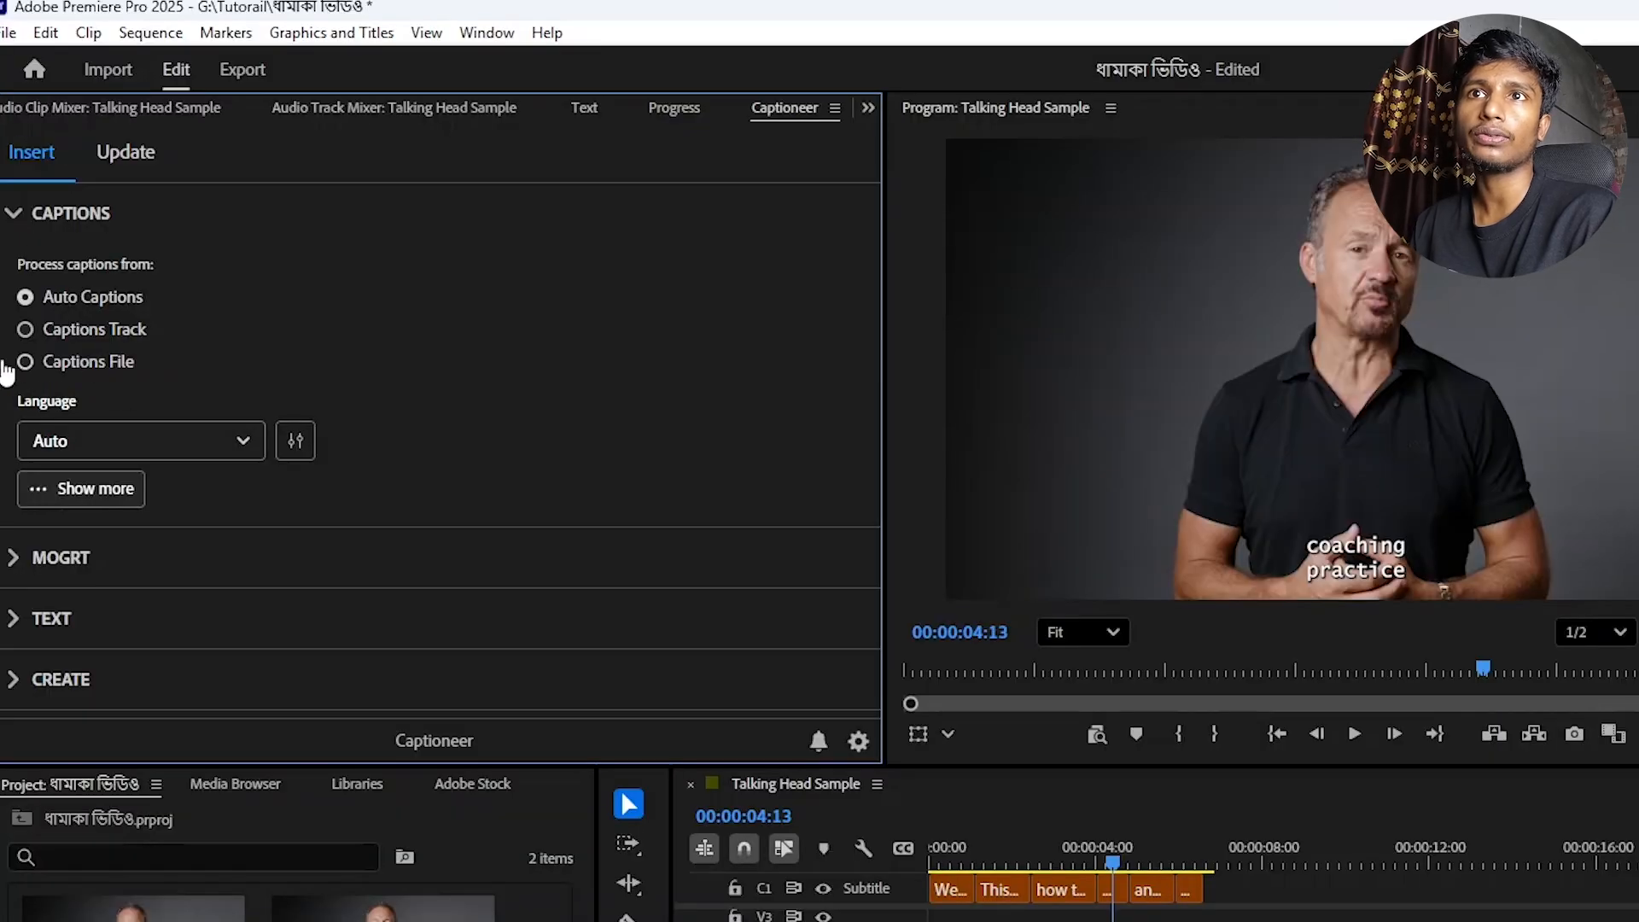
pyautogui.click(83, 368)
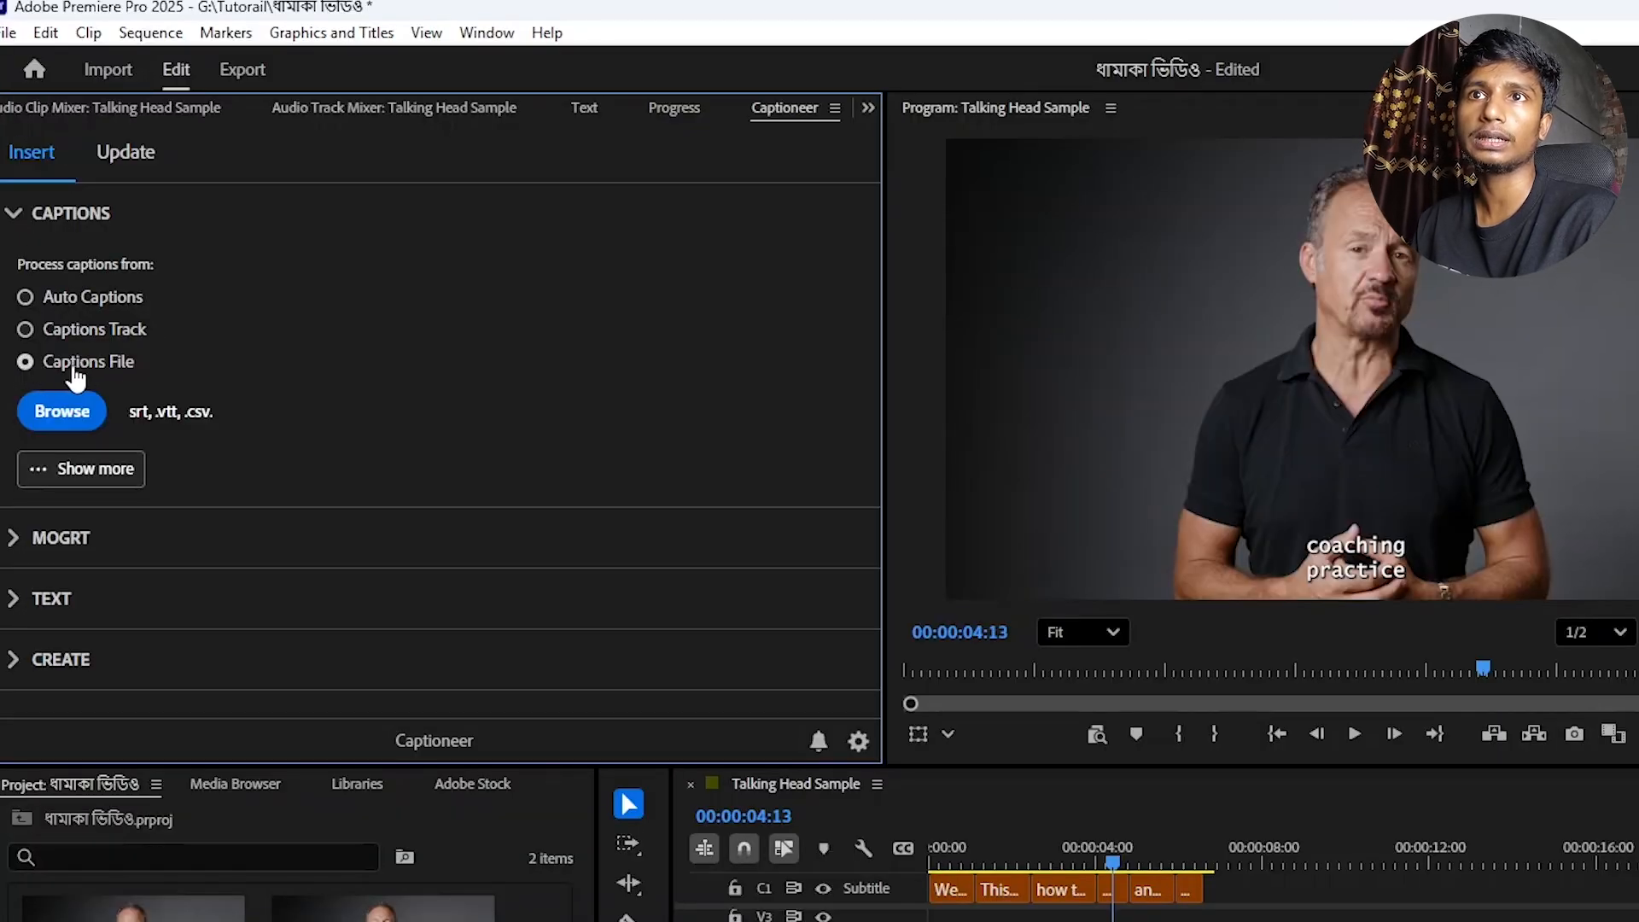
pyautogui.click(68, 412)
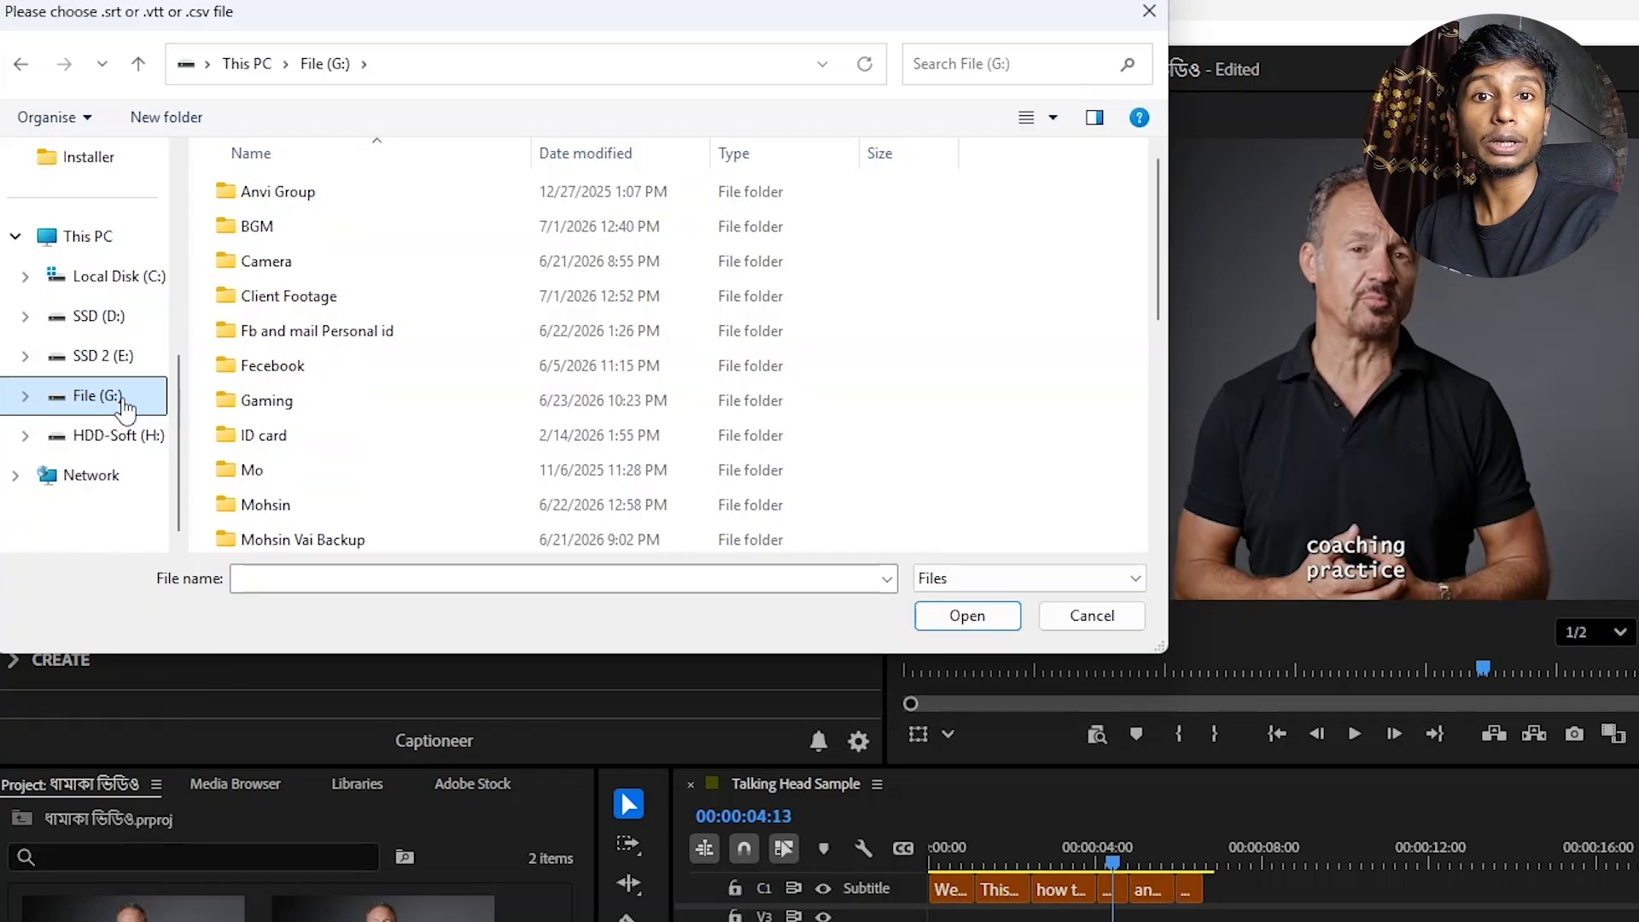
pyautogui.scroll(-5, 502, 425)
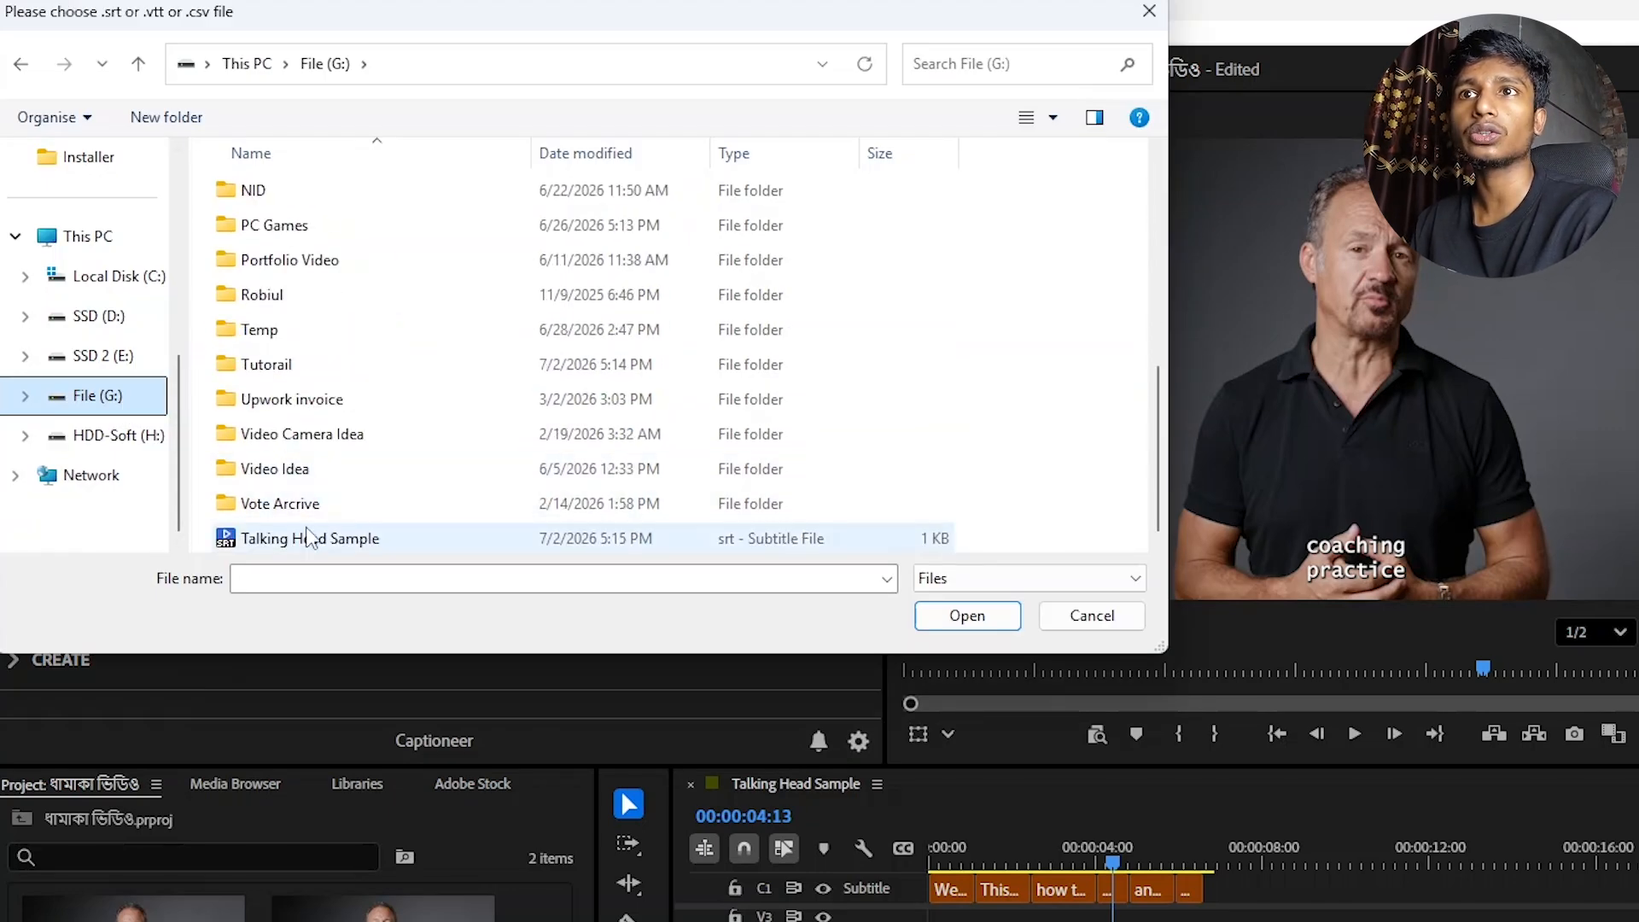
pyautogui.click(402, 543)
pyautogui.click(968, 615)
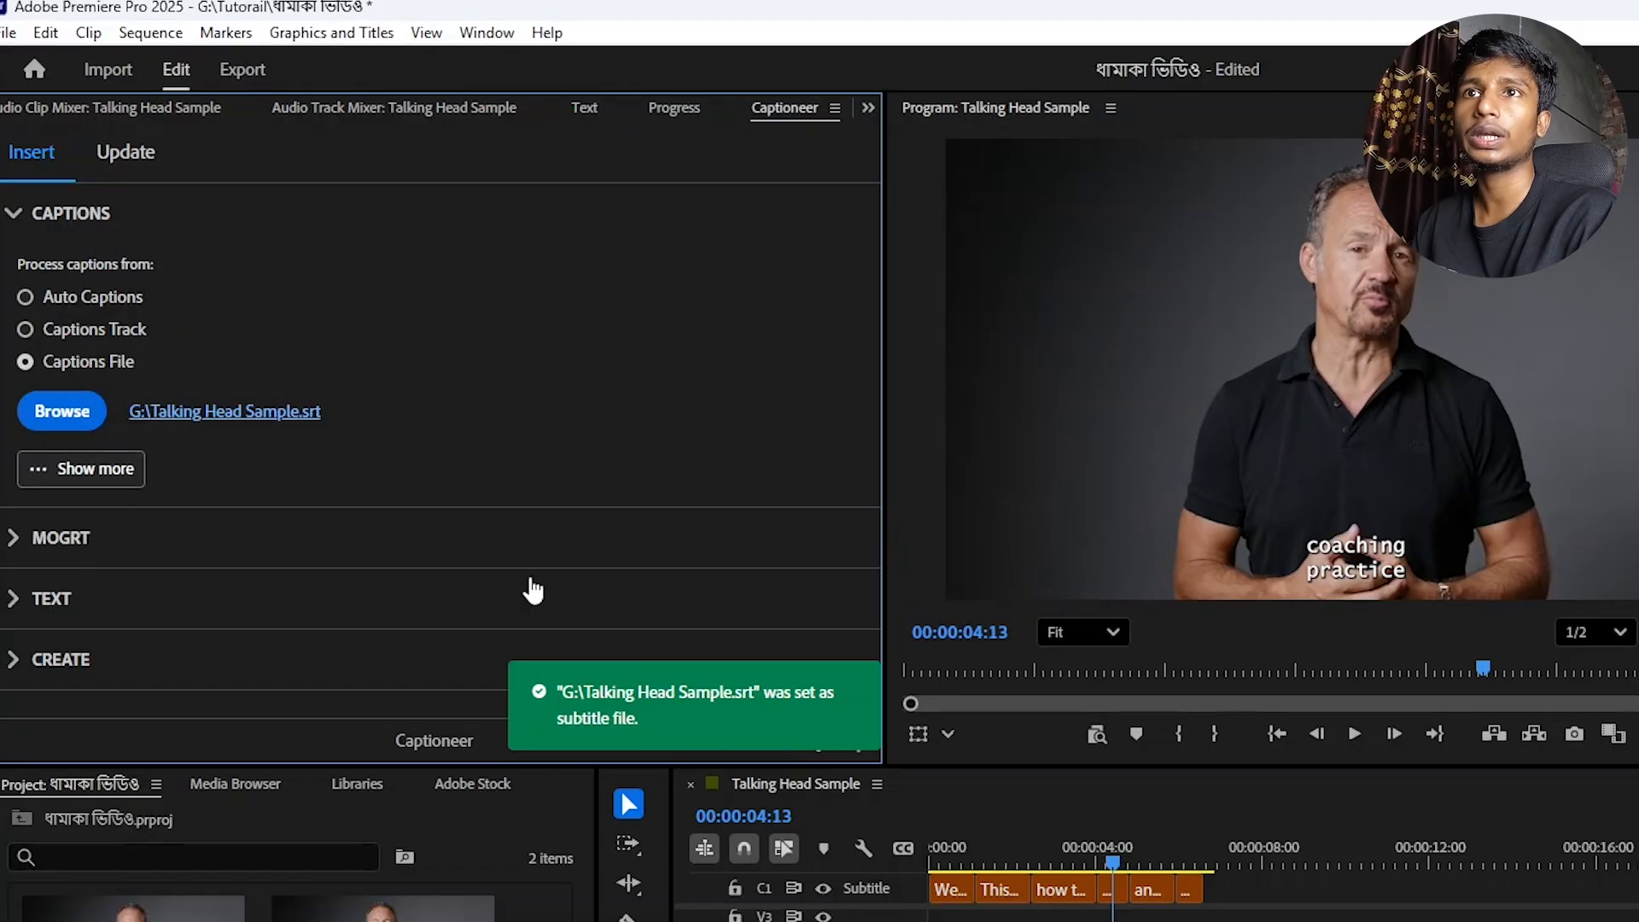
# Browse Captioneer's MOGRT template library and select the 1-1 Arch Subtitles template.
pyautogui.click(34, 538)
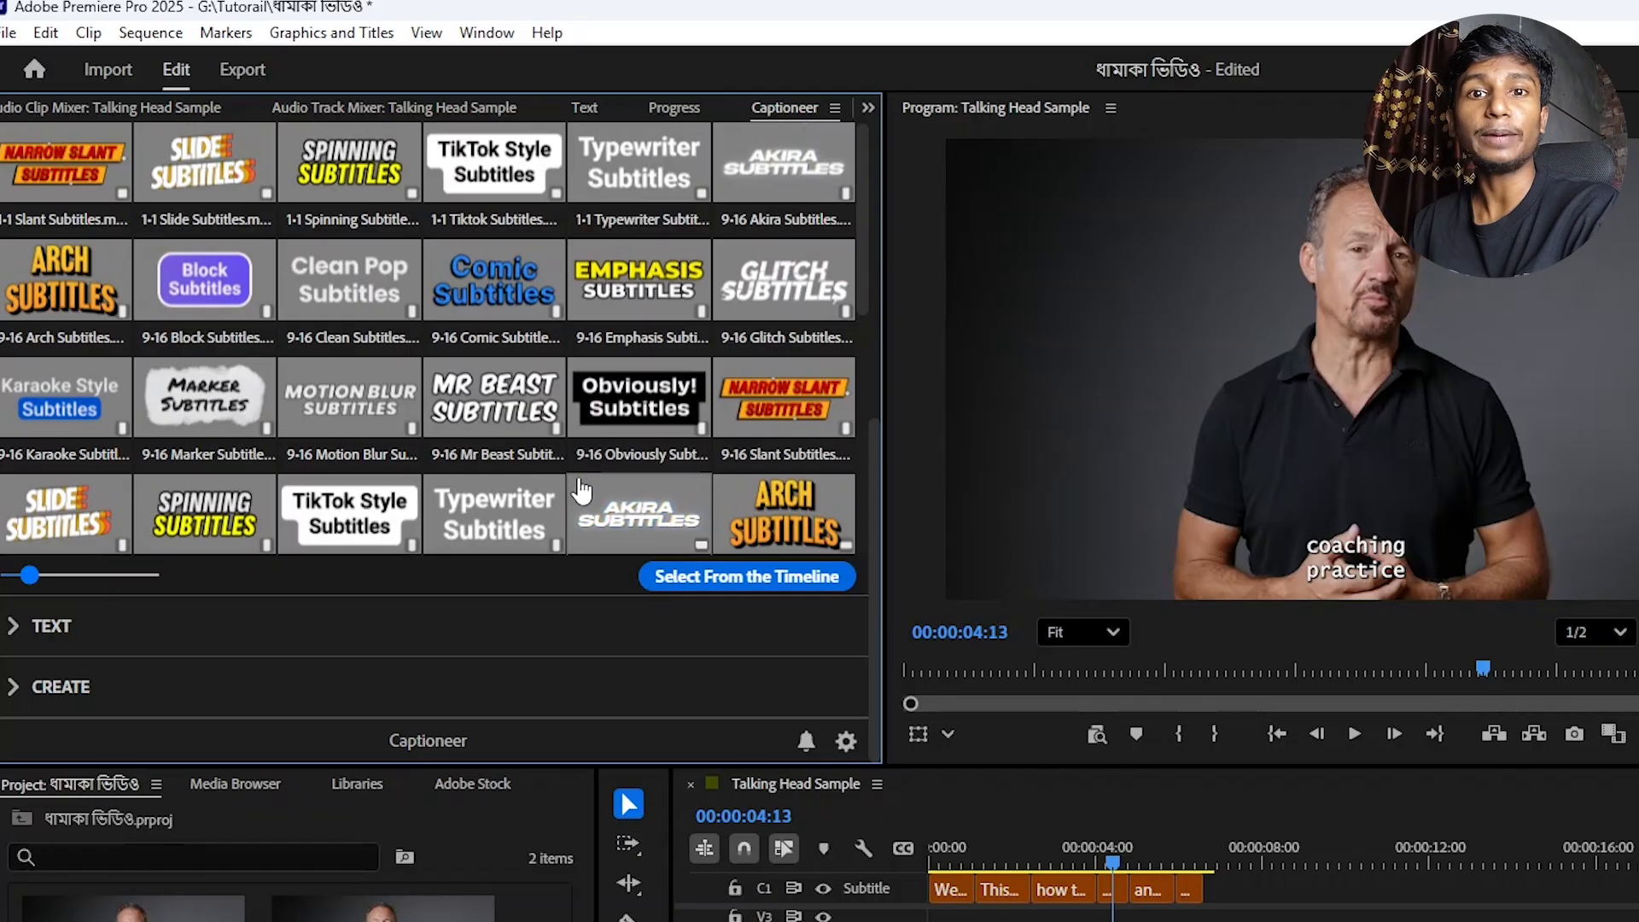
pyautogui.scroll(2, 598, 461)
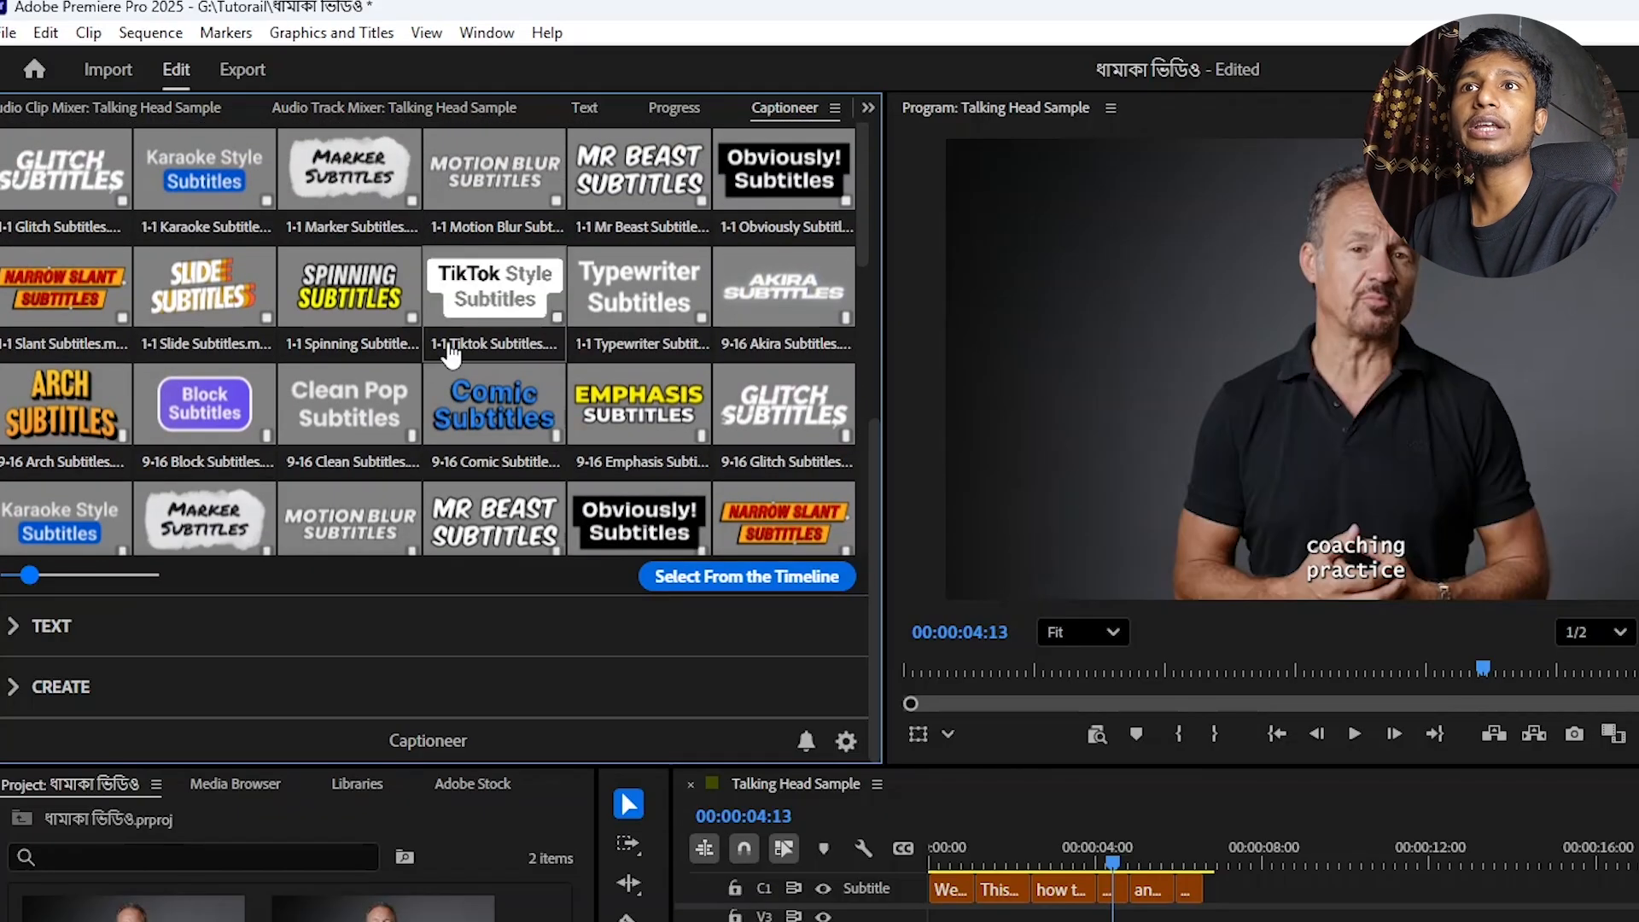
pyautogui.scroll(1, 384, 324)
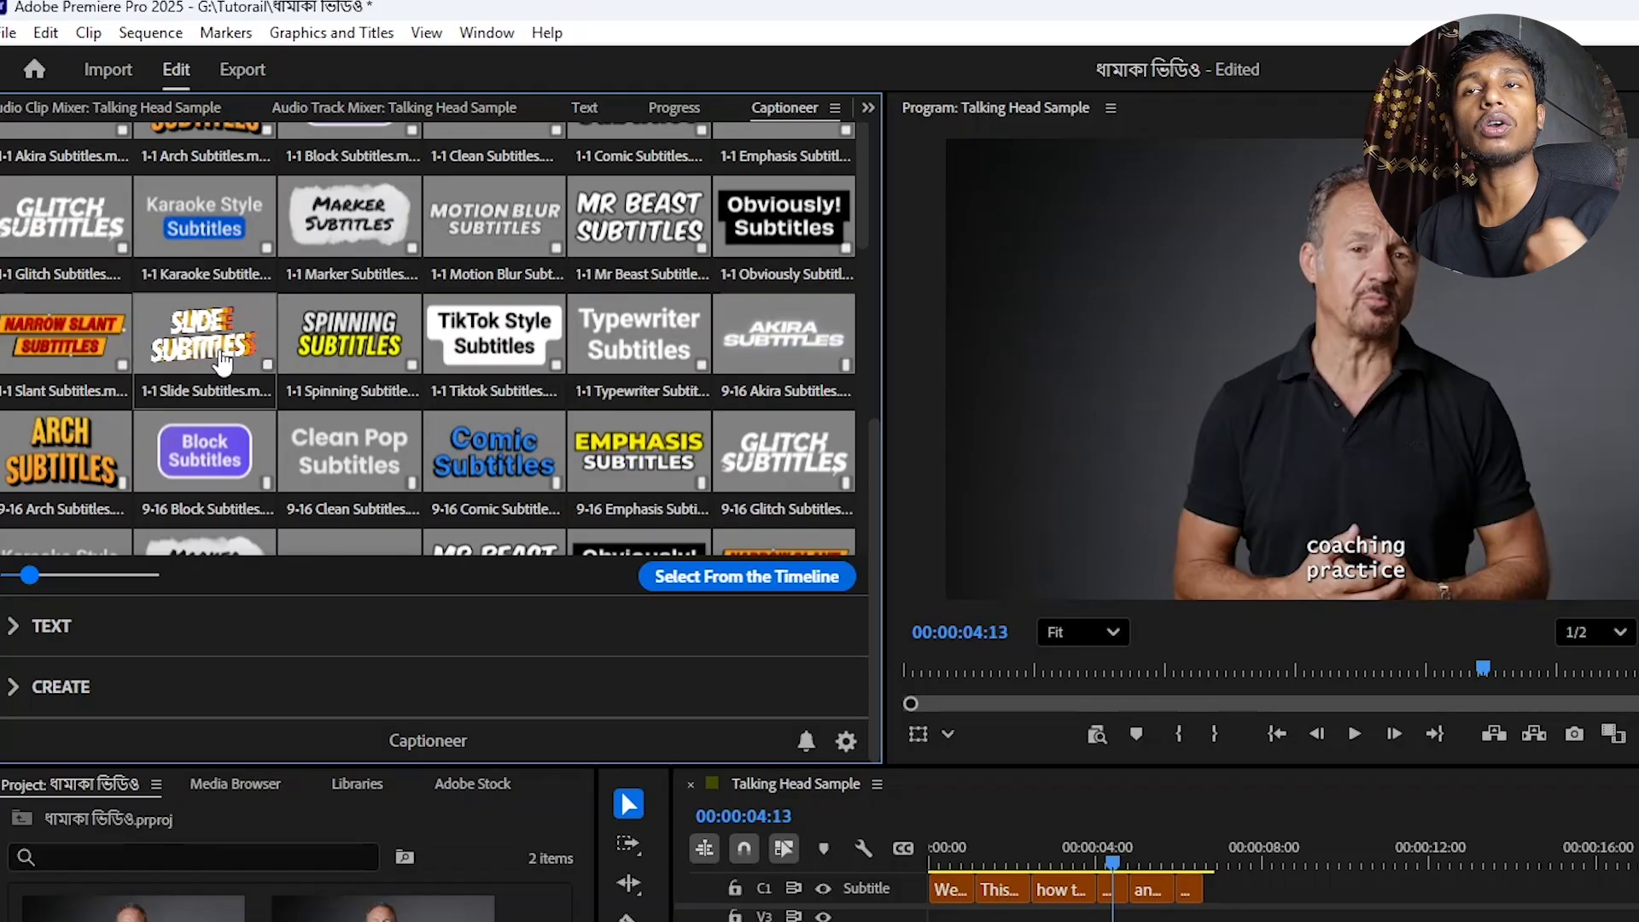
pyautogui.scroll(5, 521, 358)
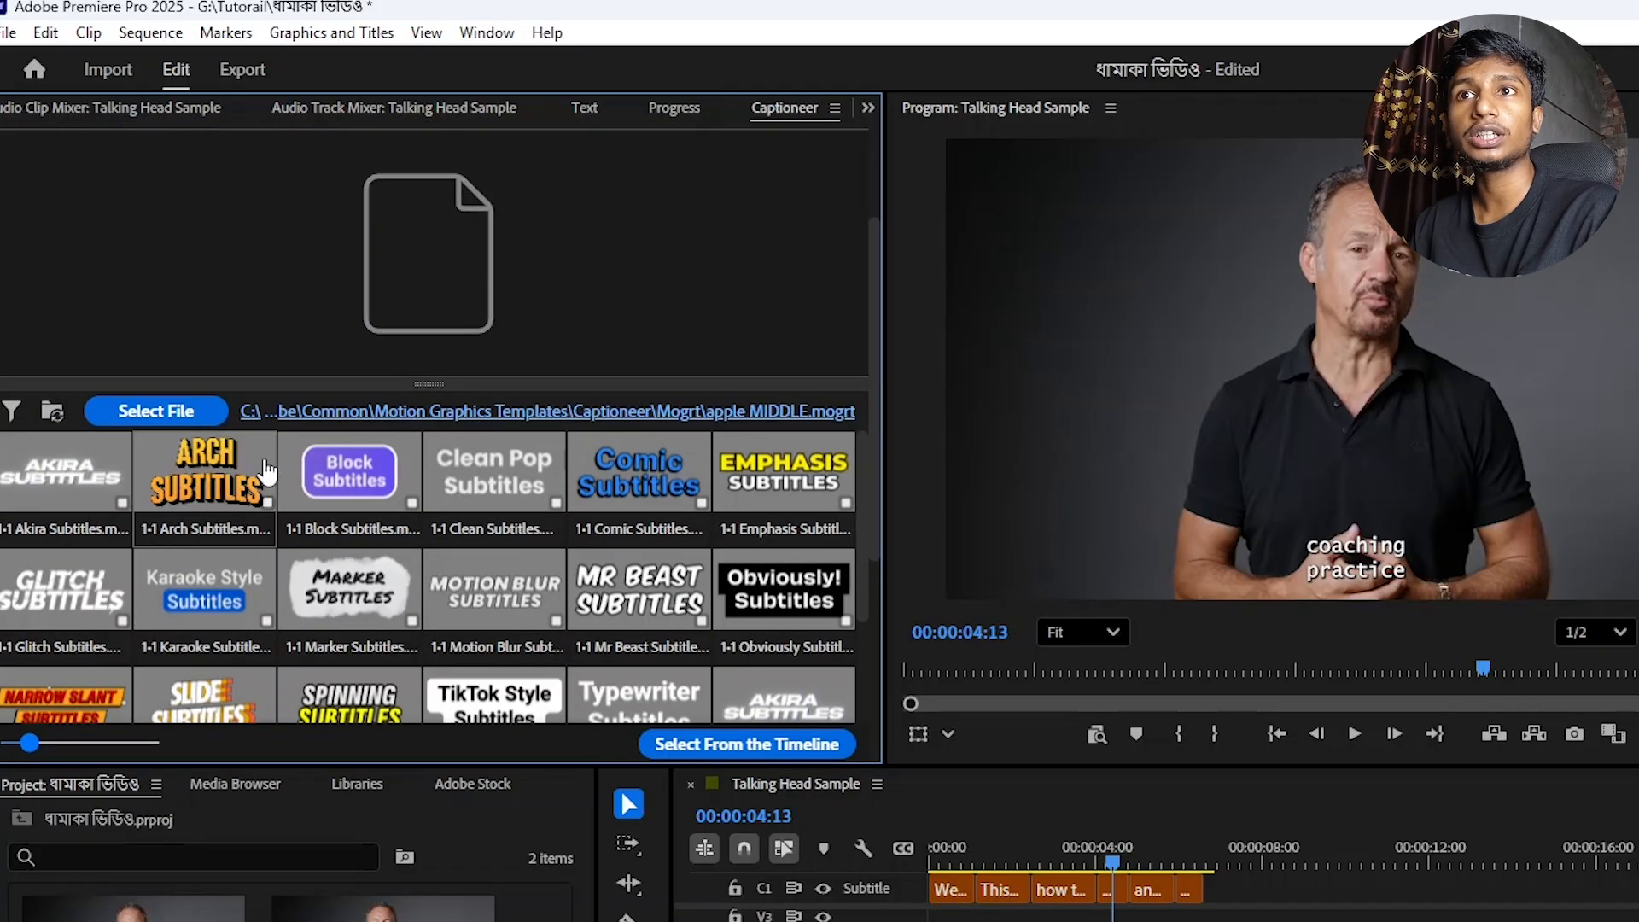
pyautogui.click(243, 463)
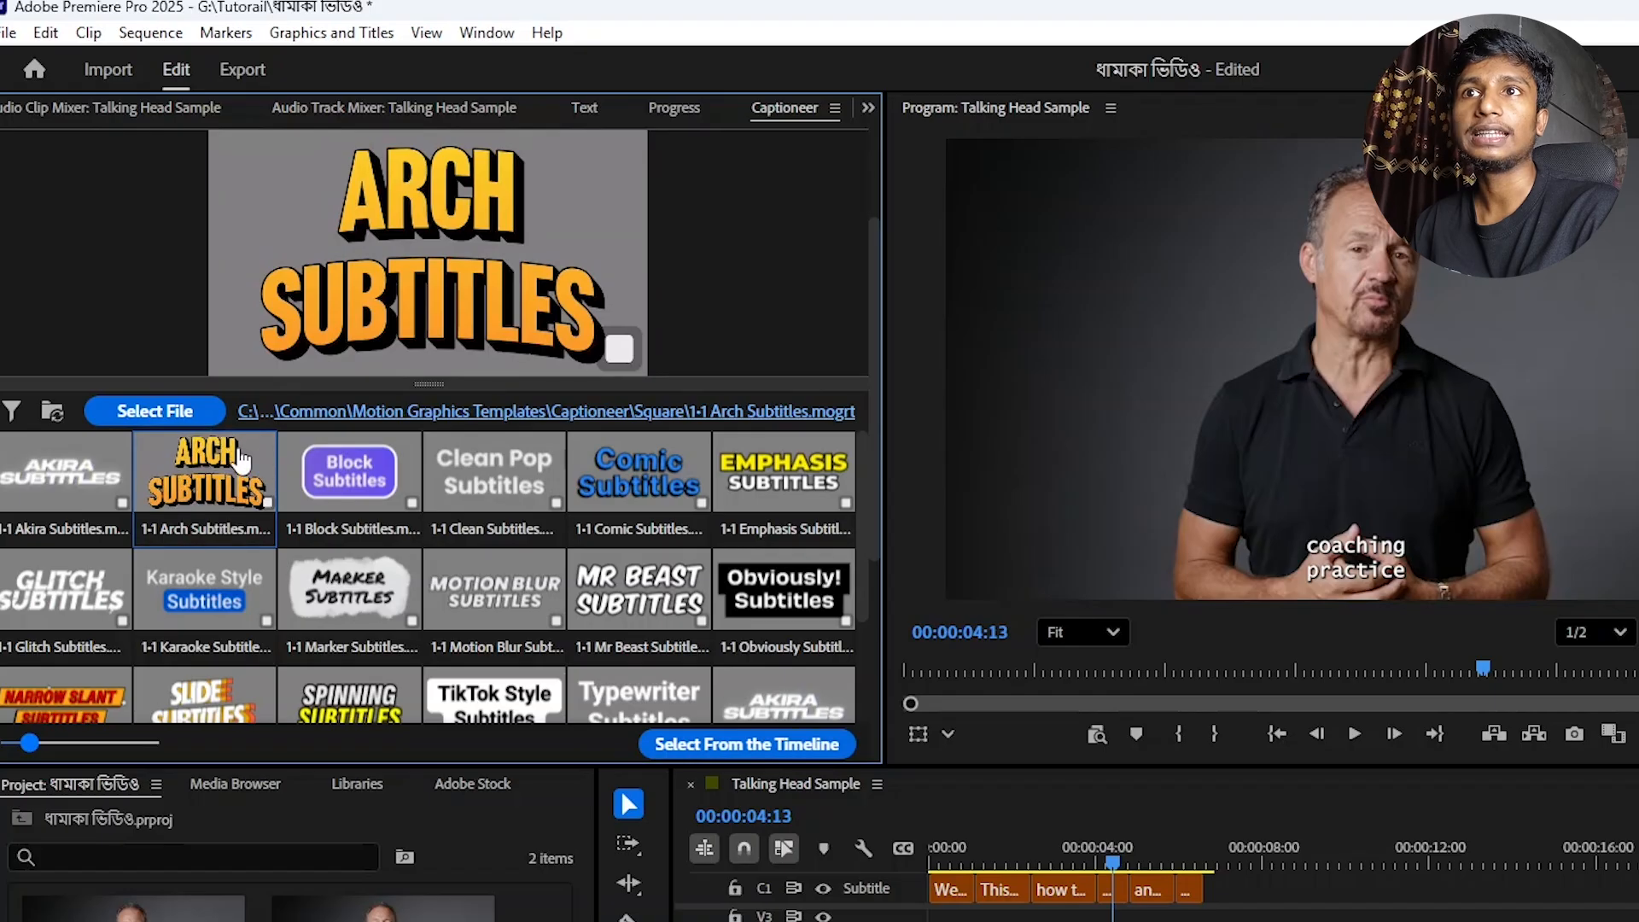
# Open the selected template's location in File Explorer and copy the Mogrt folder from Premium Caption into the parent Captioneer folder.
pyautogui.click(379, 413)
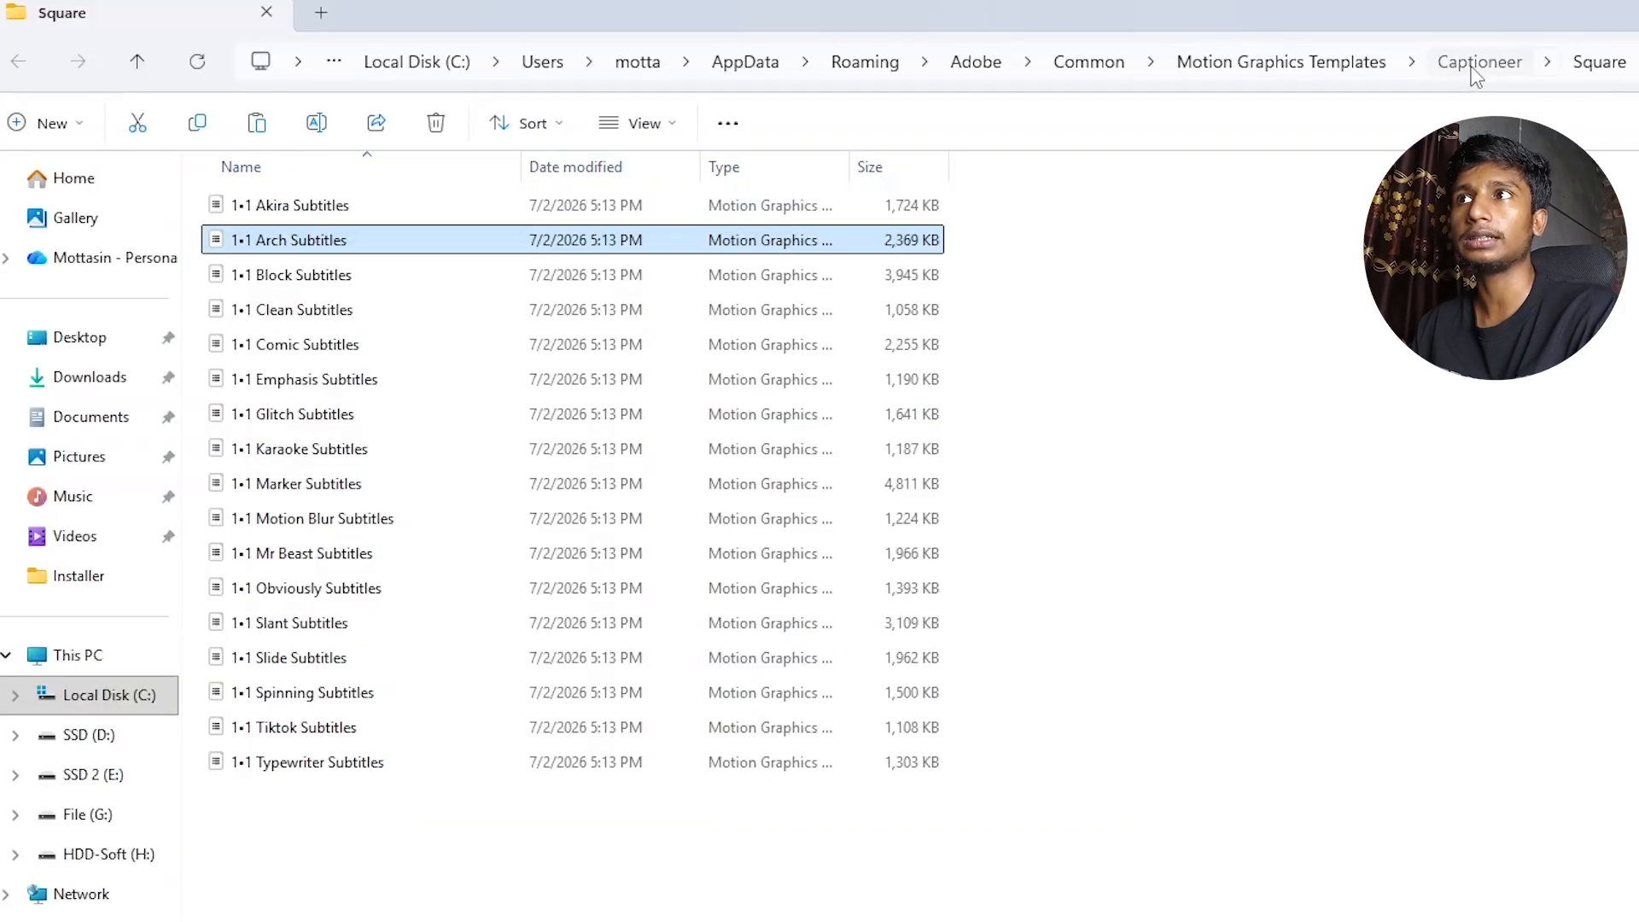
pyautogui.click(1475, 72)
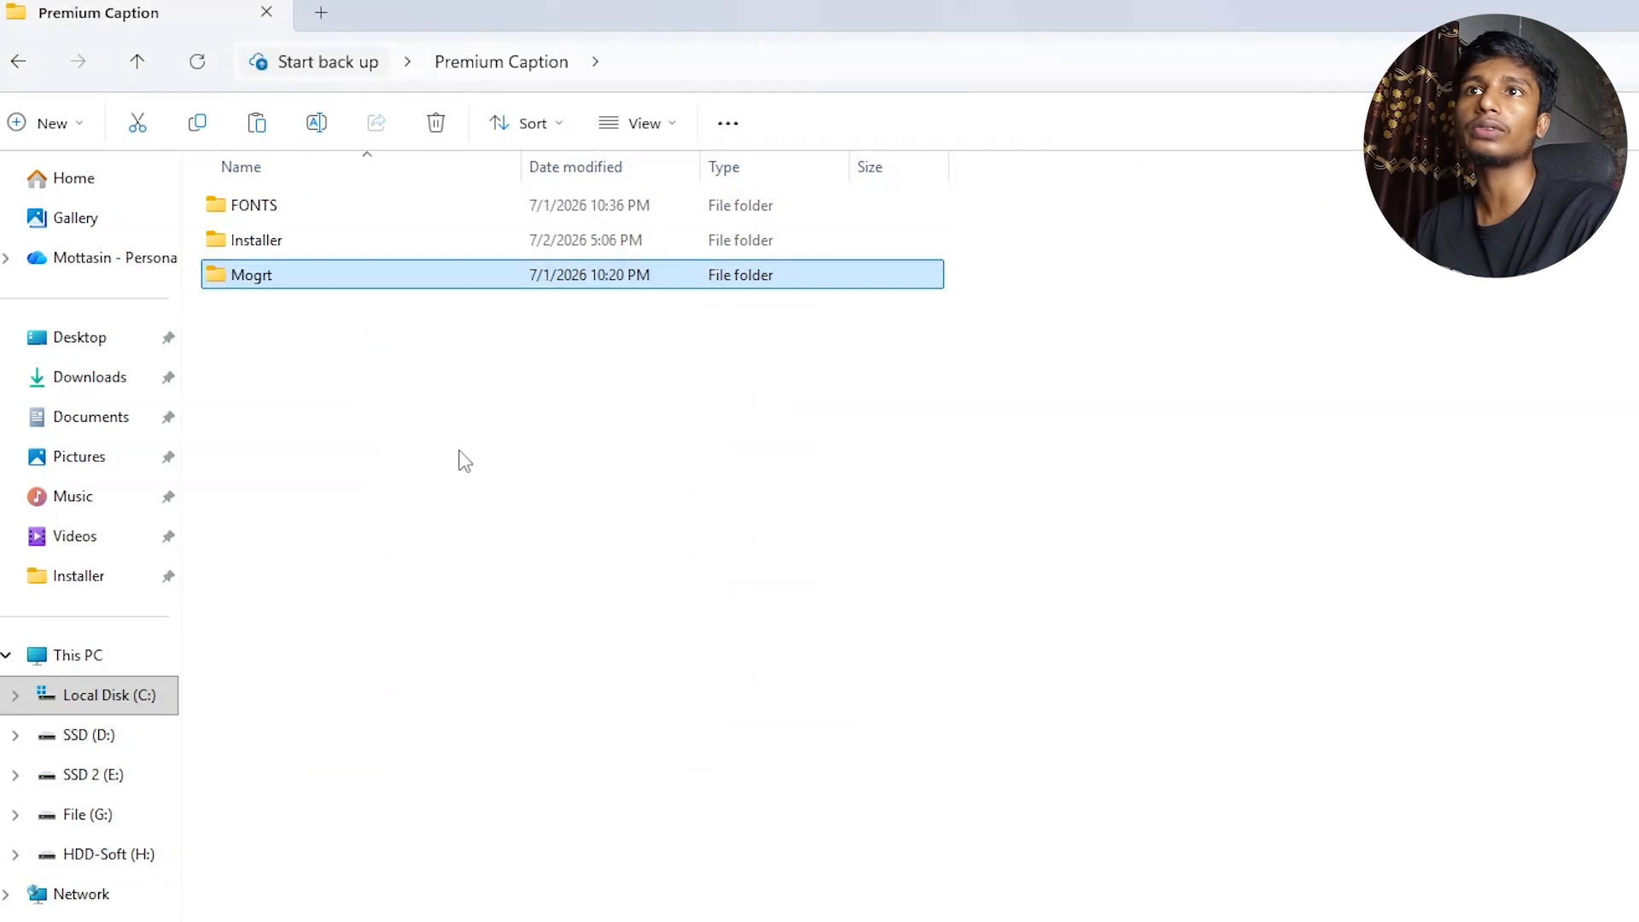
pyautogui.moveTo(312, 346); pyautogui.dragTo(316, 293)
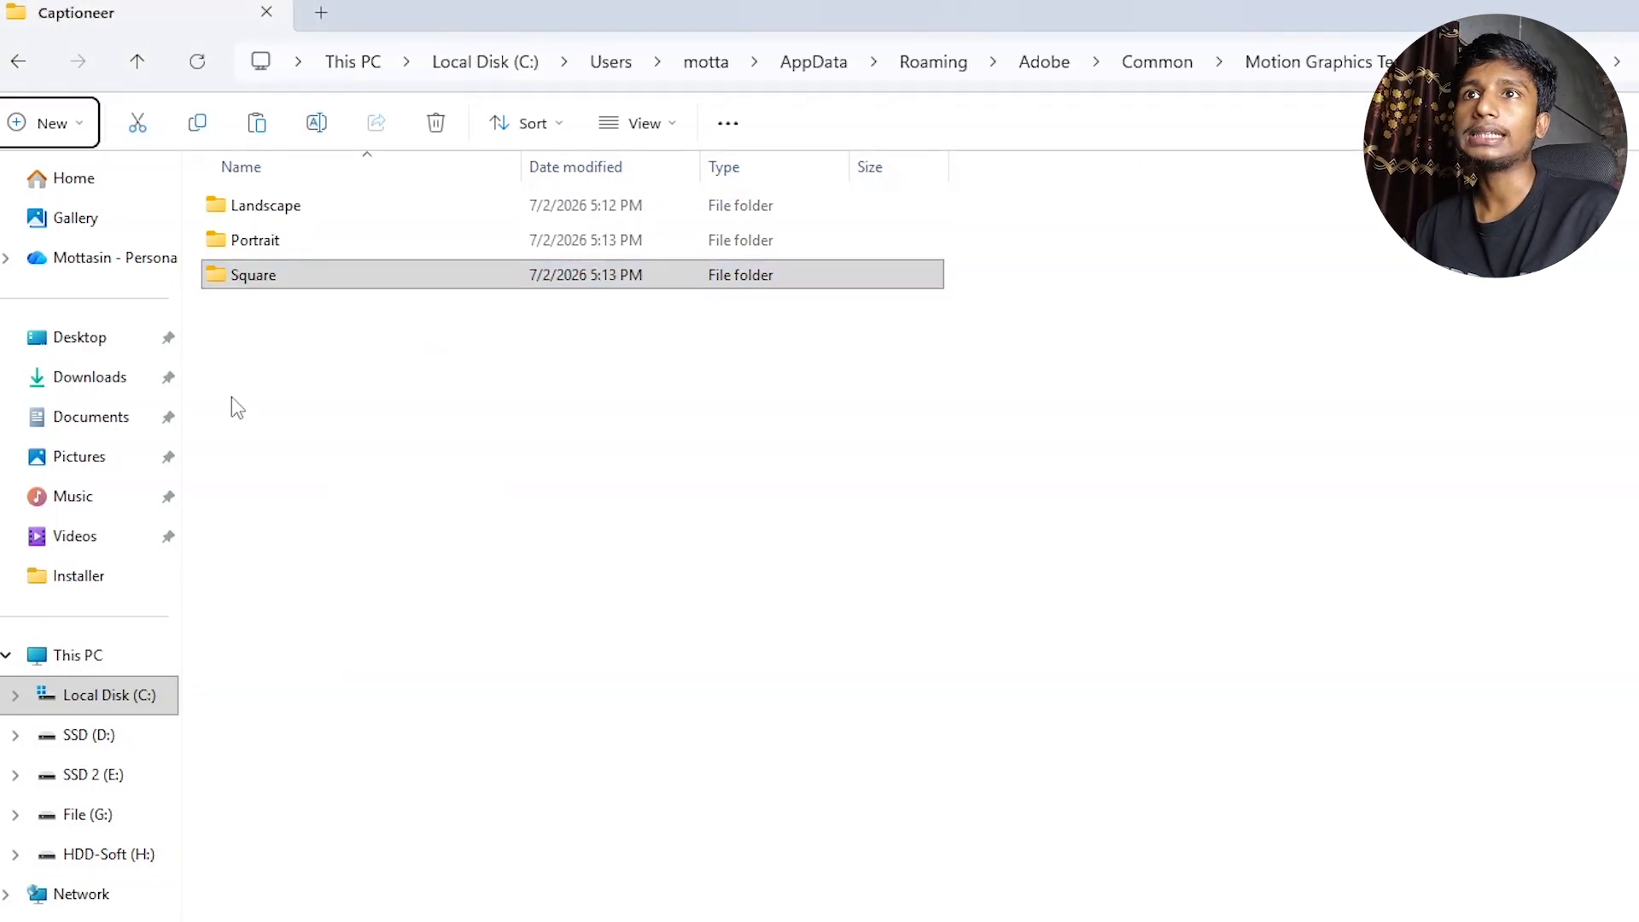
pyautogui.moveTo(233, 396); pyautogui.dragTo(292, 198)
pyautogui.click(298, 434)
pyautogui.hotkey('ctrl', 'v')
pyautogui.moveTo(304, 431); pyautogui.dragTo(330, 209)
pyautogui.click(278, 344)
pyautogui.moveTo(246, 380); pyautogui.dragTo(267, 278)
pyautogui.keyDown('ctrl'); pyautogui.click(290, 220); pyautogui.keyUp('ctrl')
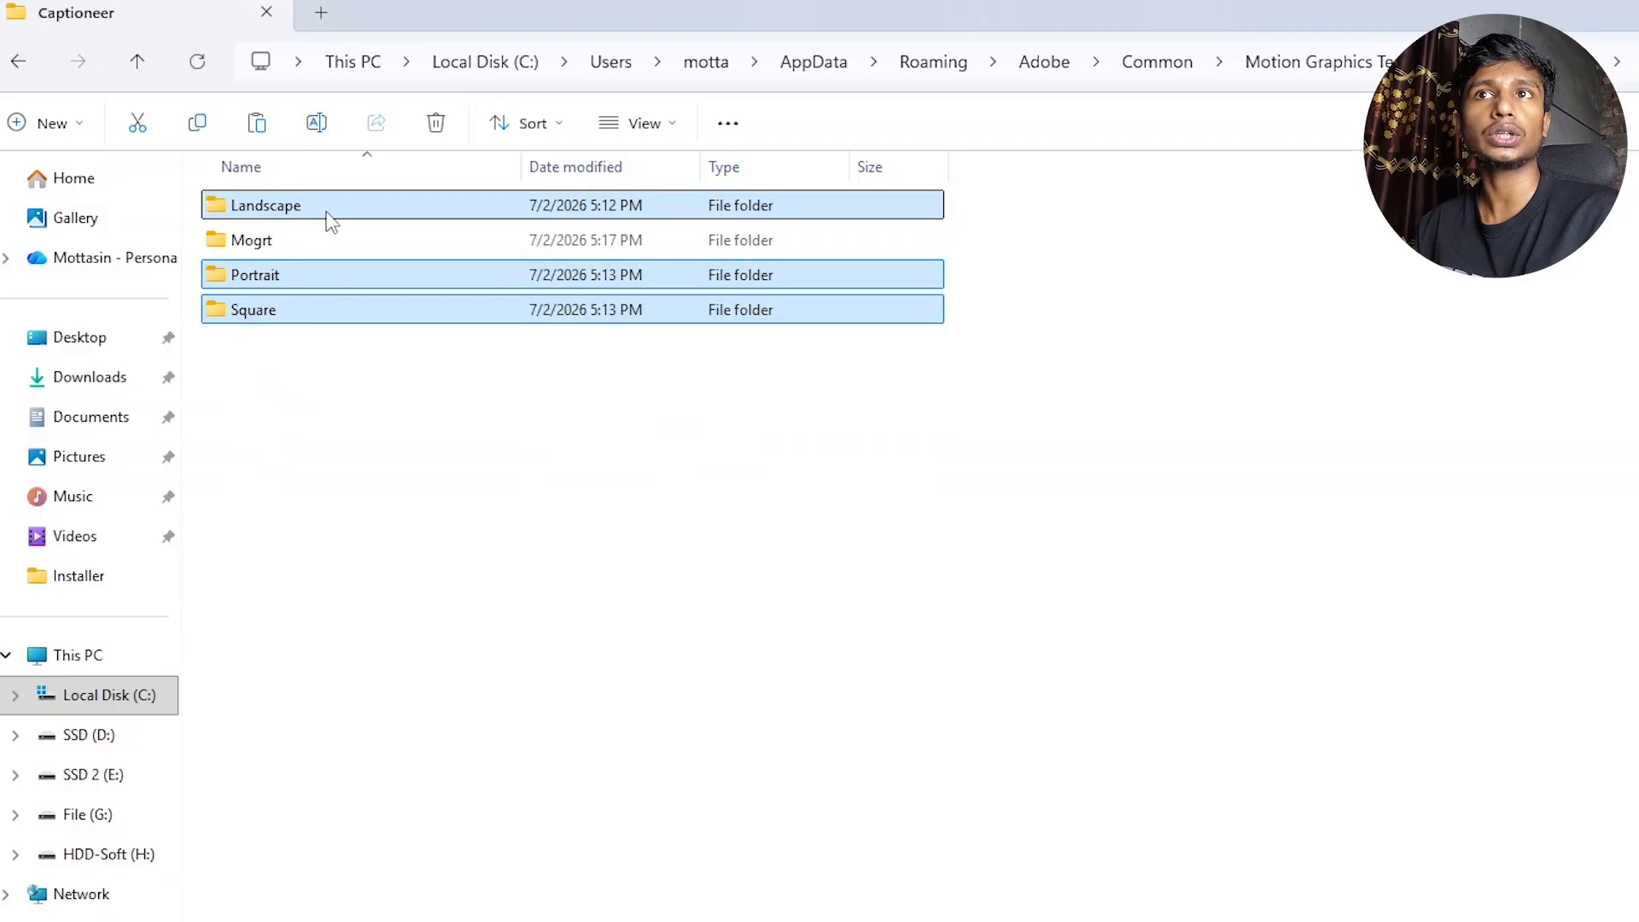
pyautogui.click(331, 243)
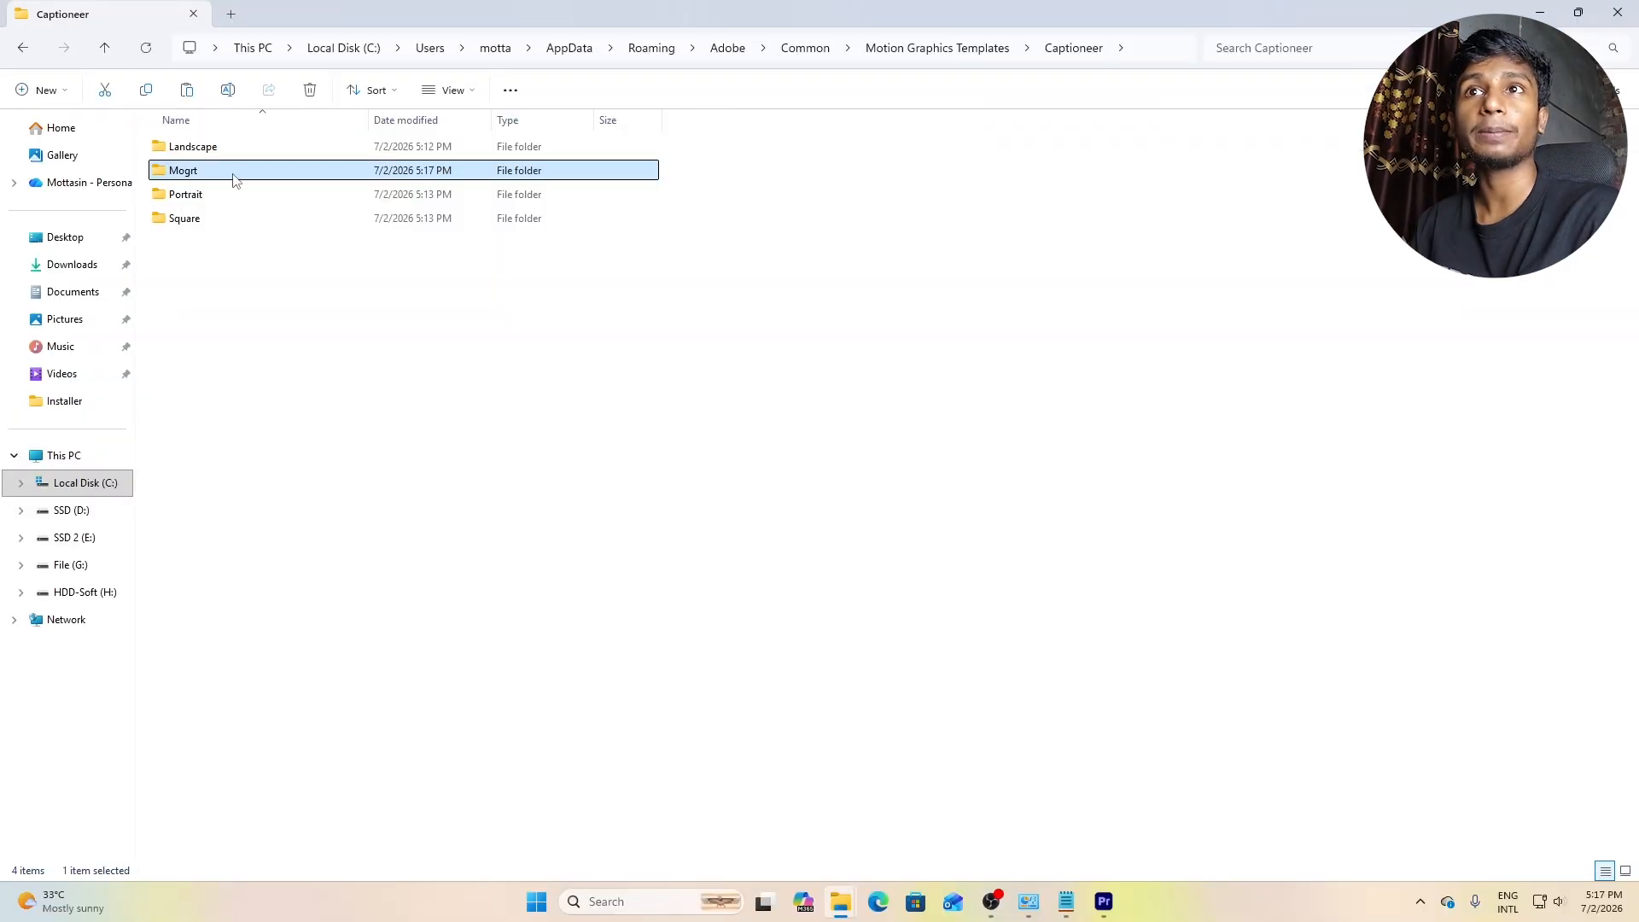
# Examine the motion graphics templates inside the copied Mogrt folder.
pyautogui.doubleClick(235, 171)
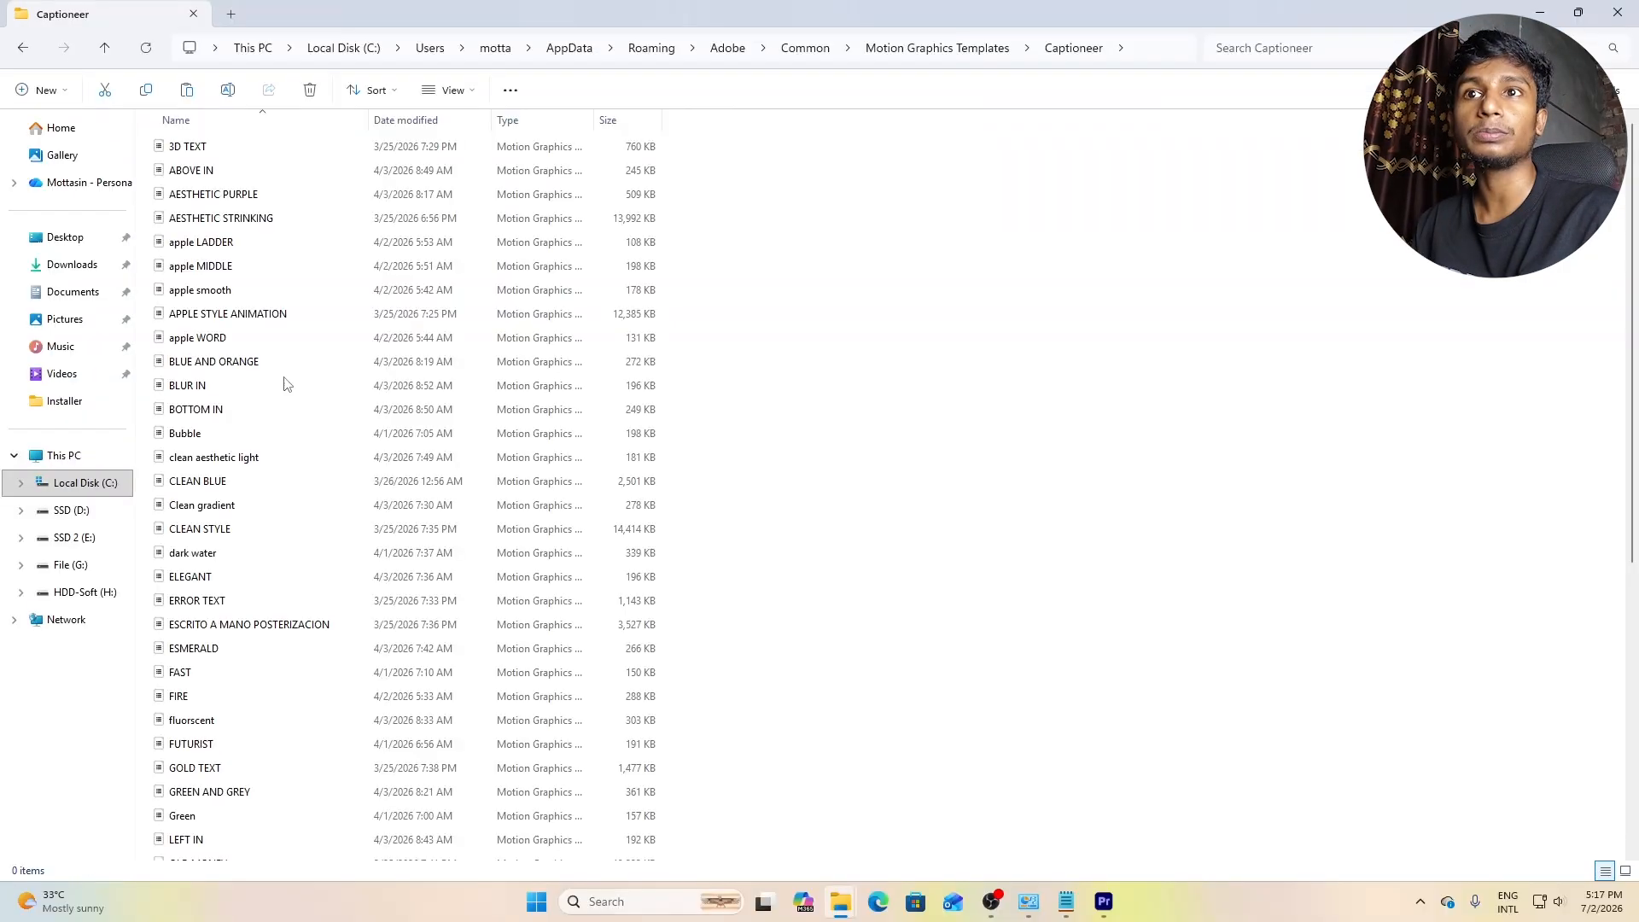
pyautogui.hotkey('ctrl', 'a')
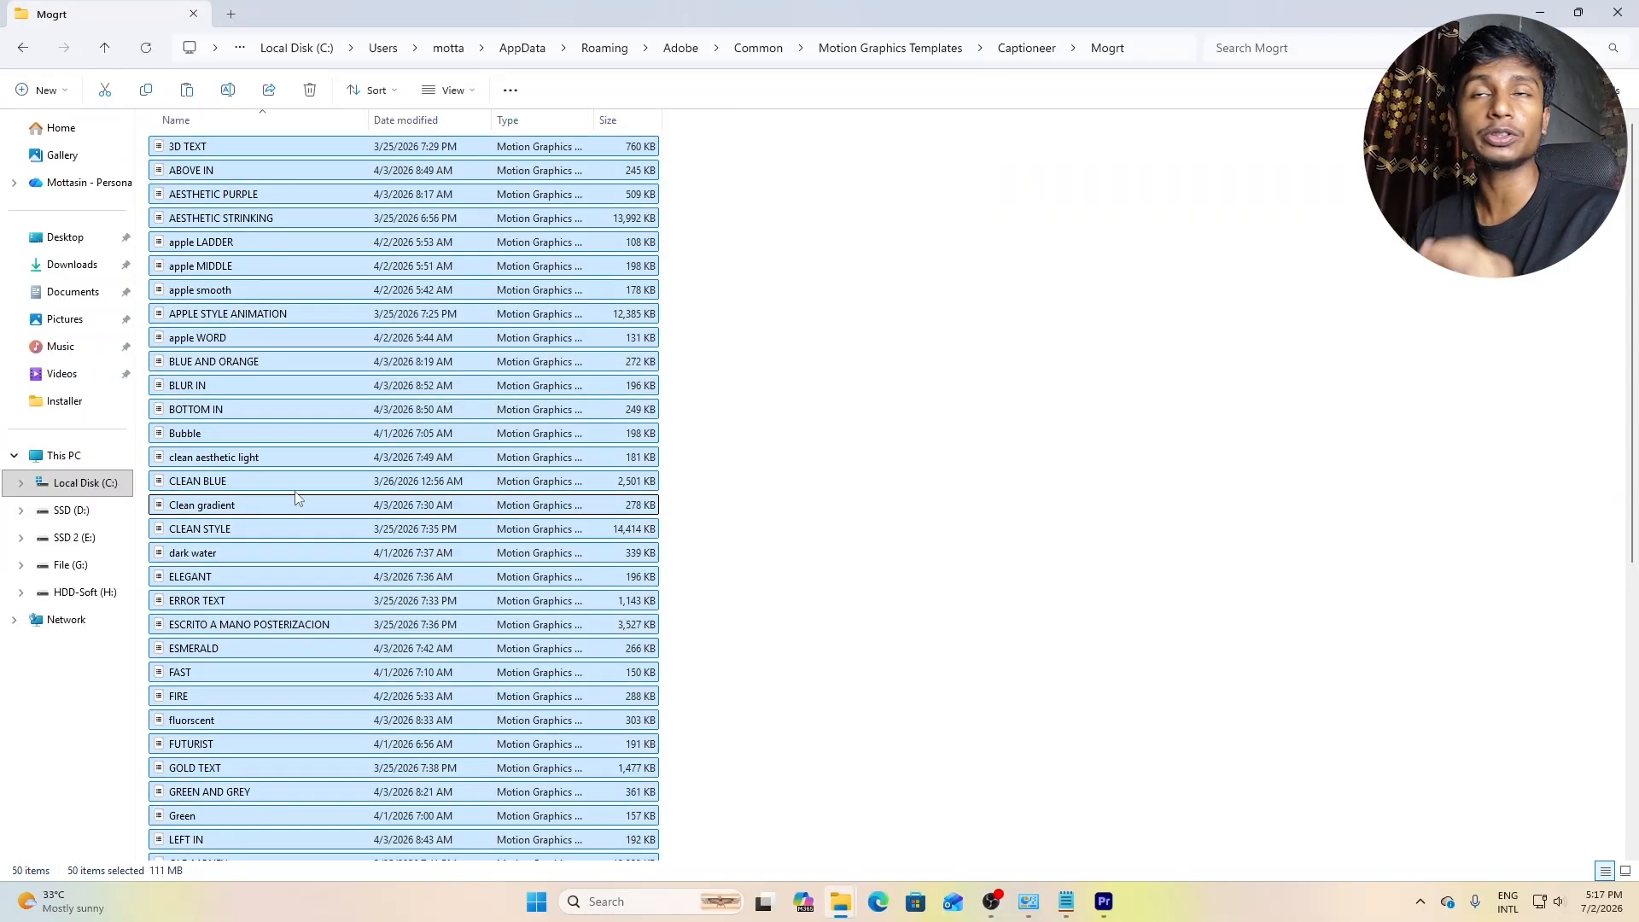
pyautogui.click(857, 508)
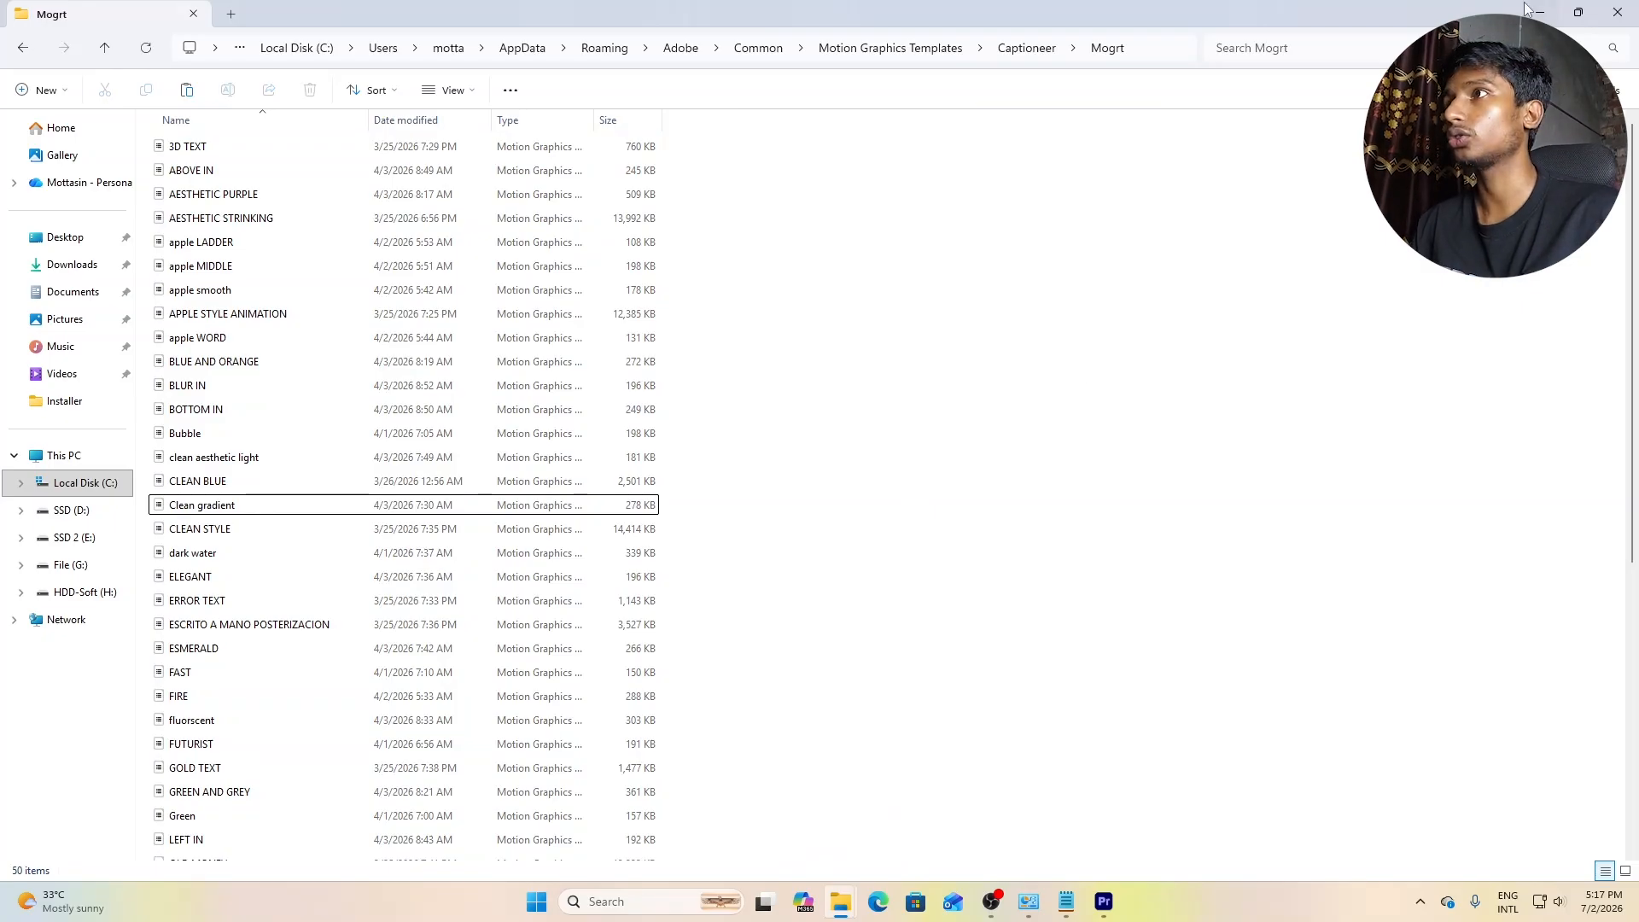
pyautogui.hotkey('alt', 'Left')
# Switch back to Premiere Pro and reload Captioneer's MOGRT template list to include the added templates.
pyautogui.click(1103, 902)
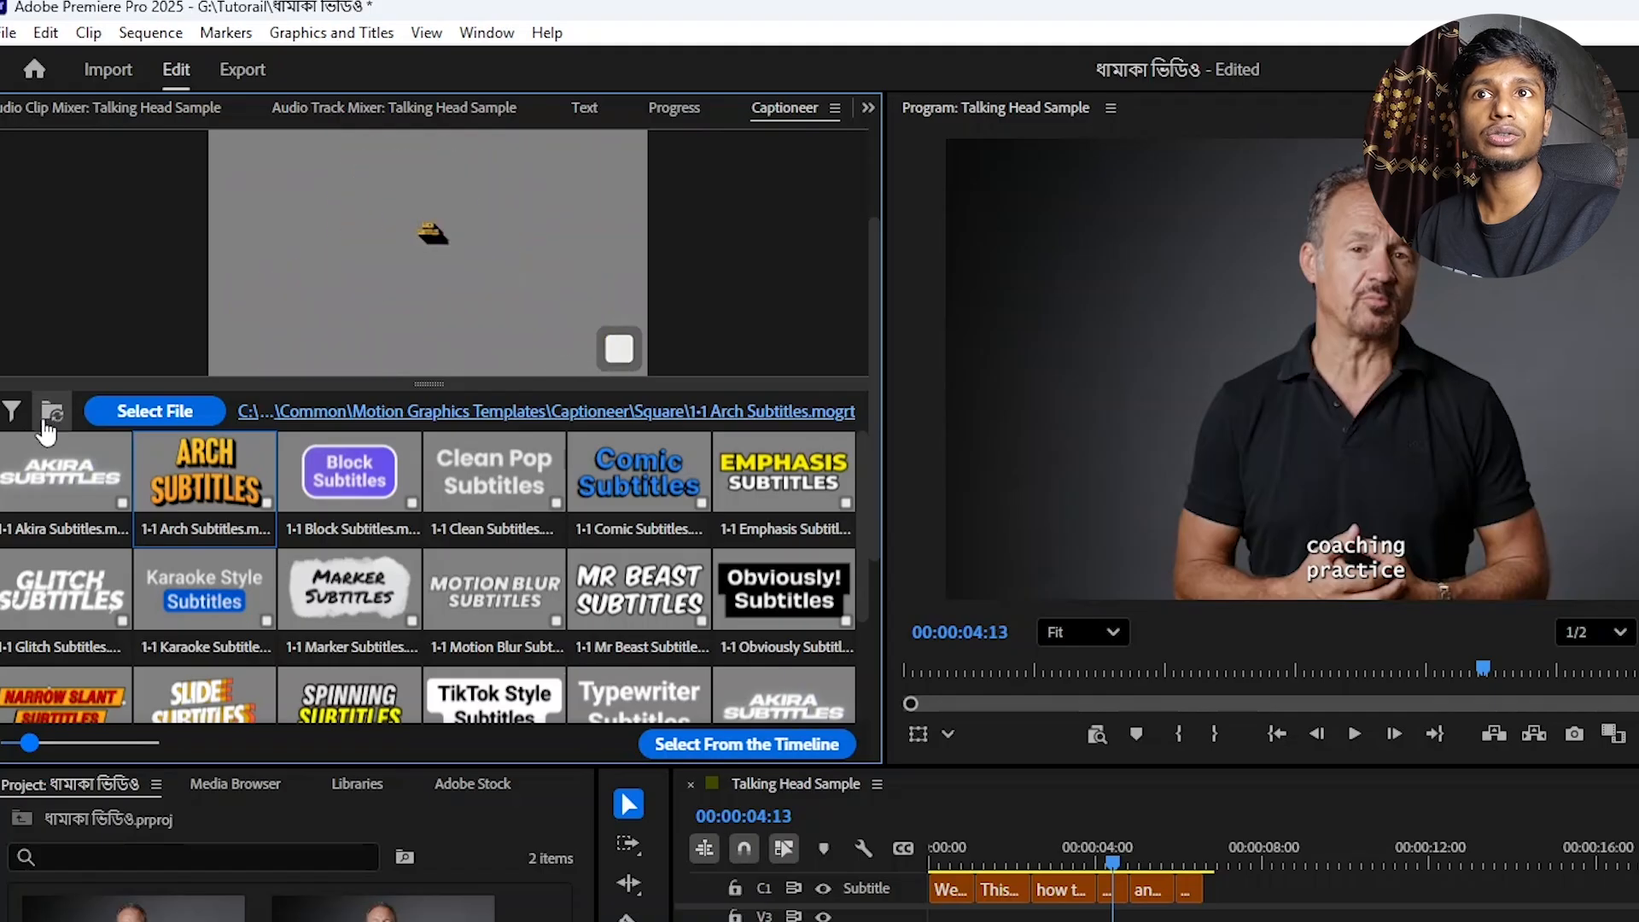
pyautogui.click(53, 414)
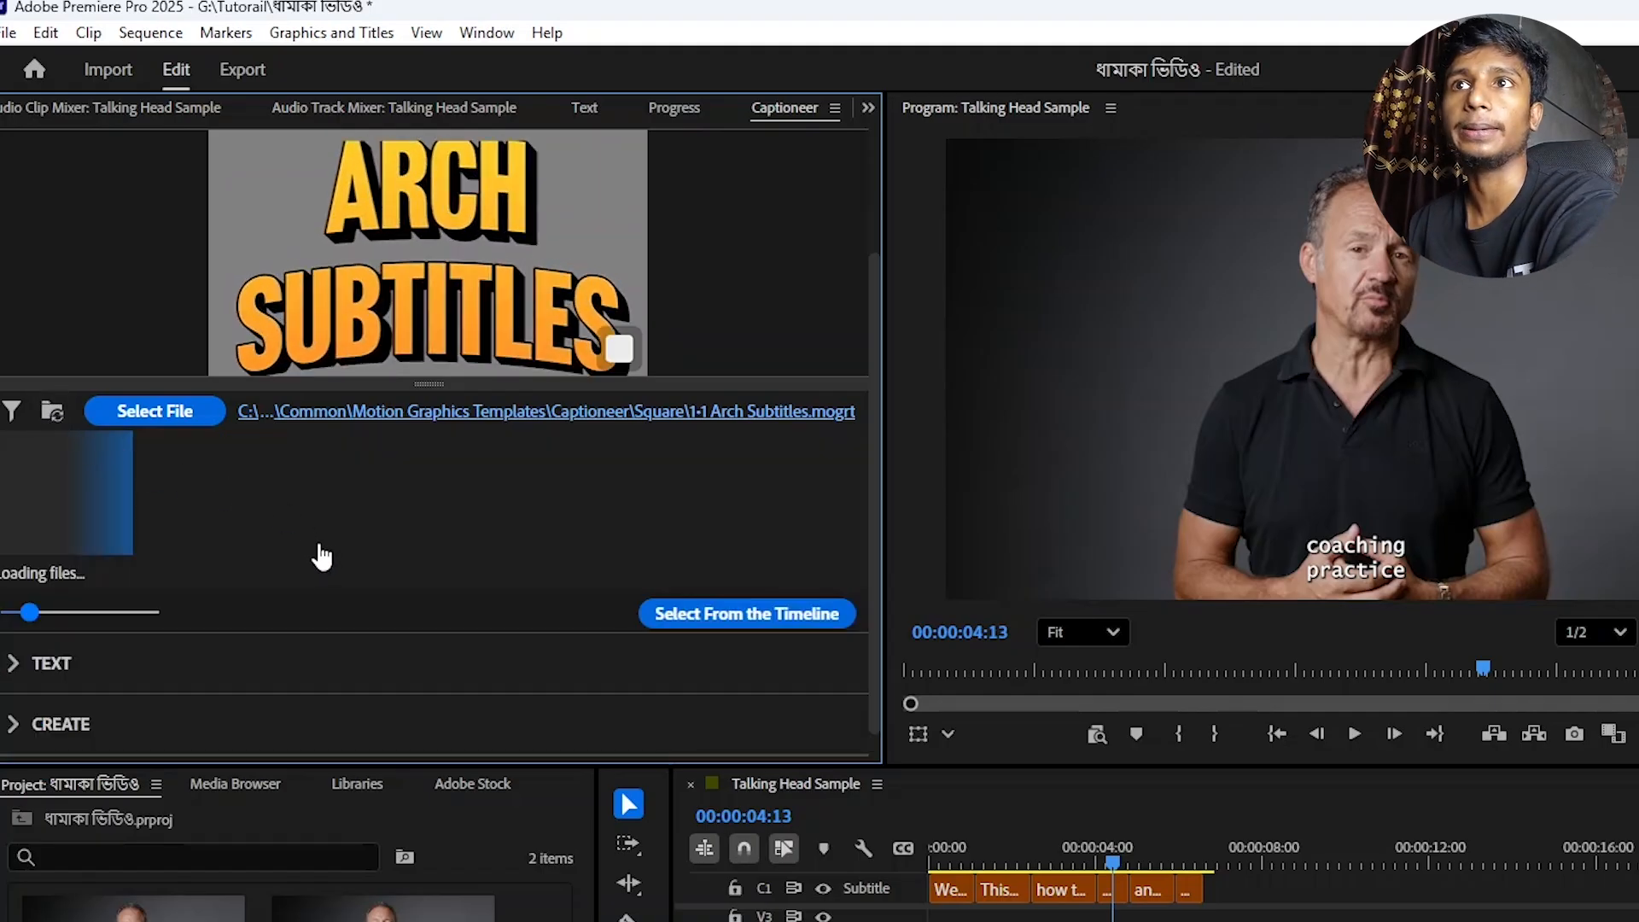
pyautogui.scroll(-4, 549, 623)
pyautogui.scroll(-5, 549, 630)
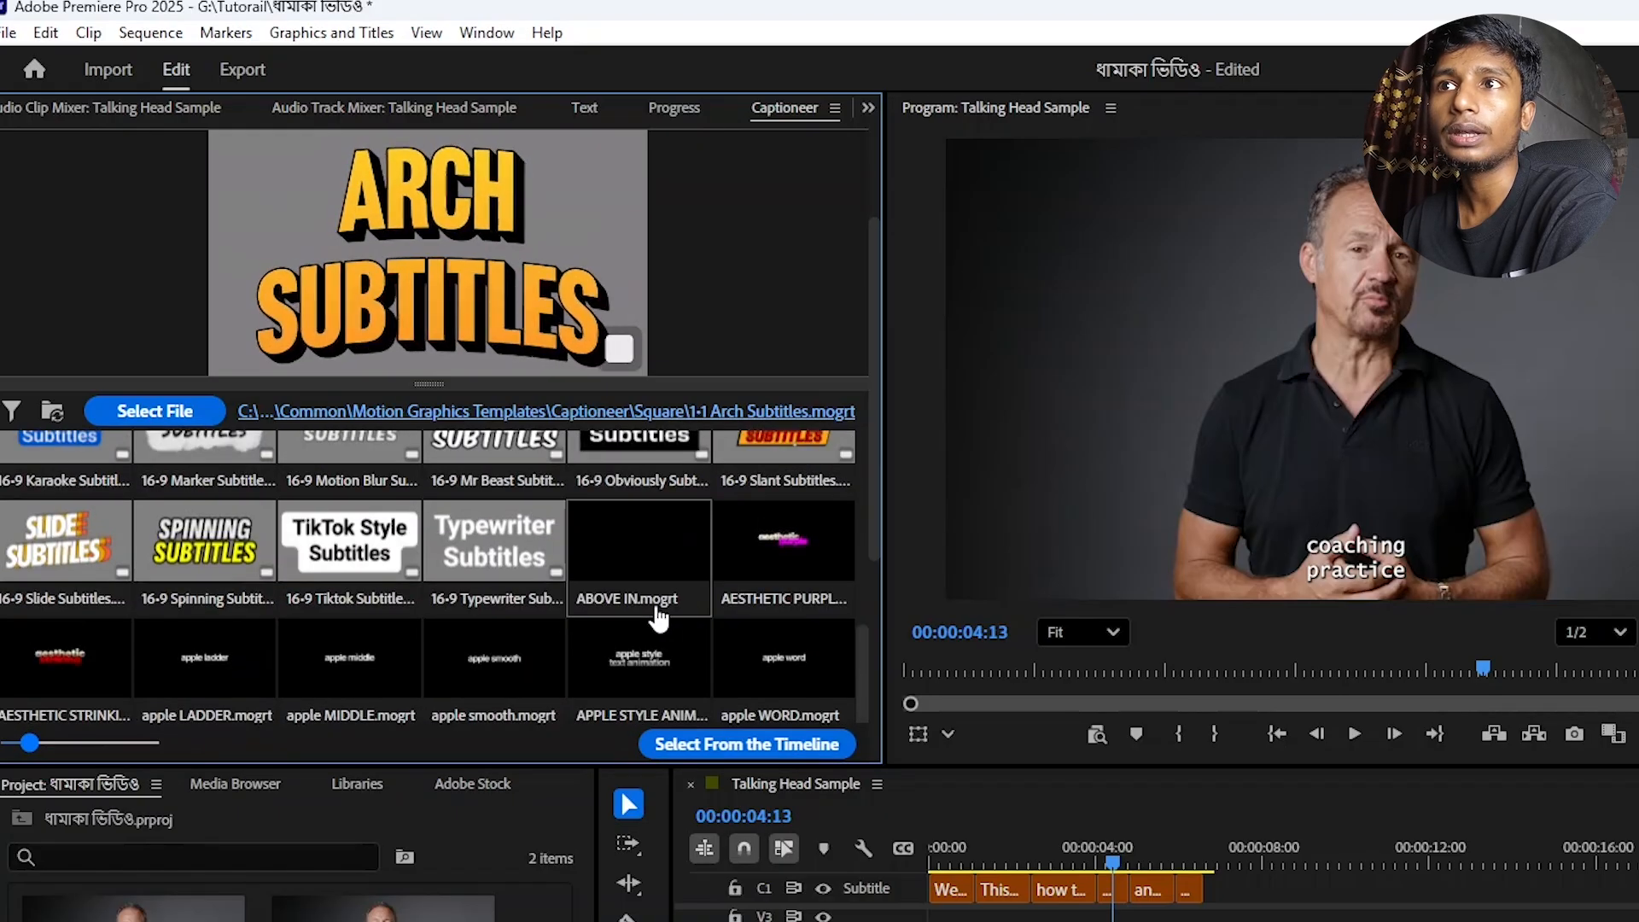
# Preview the added caption templates, from ABOVE IN through the Apple and Clean styles, and select CLEAN STYLE.mogrt.
pyautogui.click(659, 559)
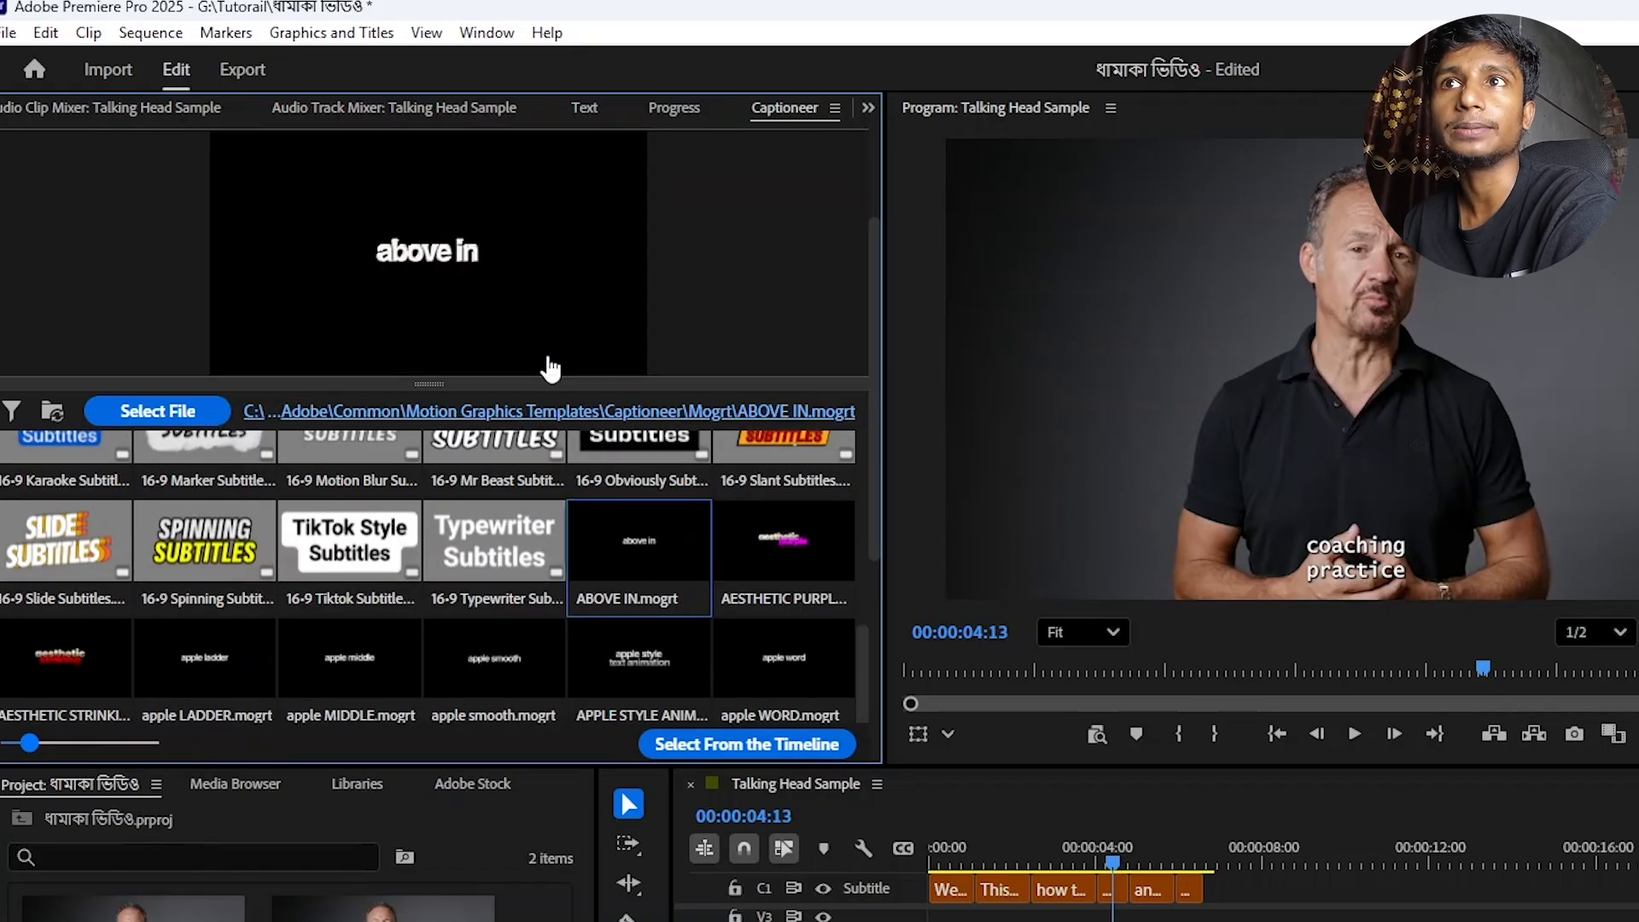
pyautogui.click(773, 547)
pyautogui.scroll(-1, 735, 560)
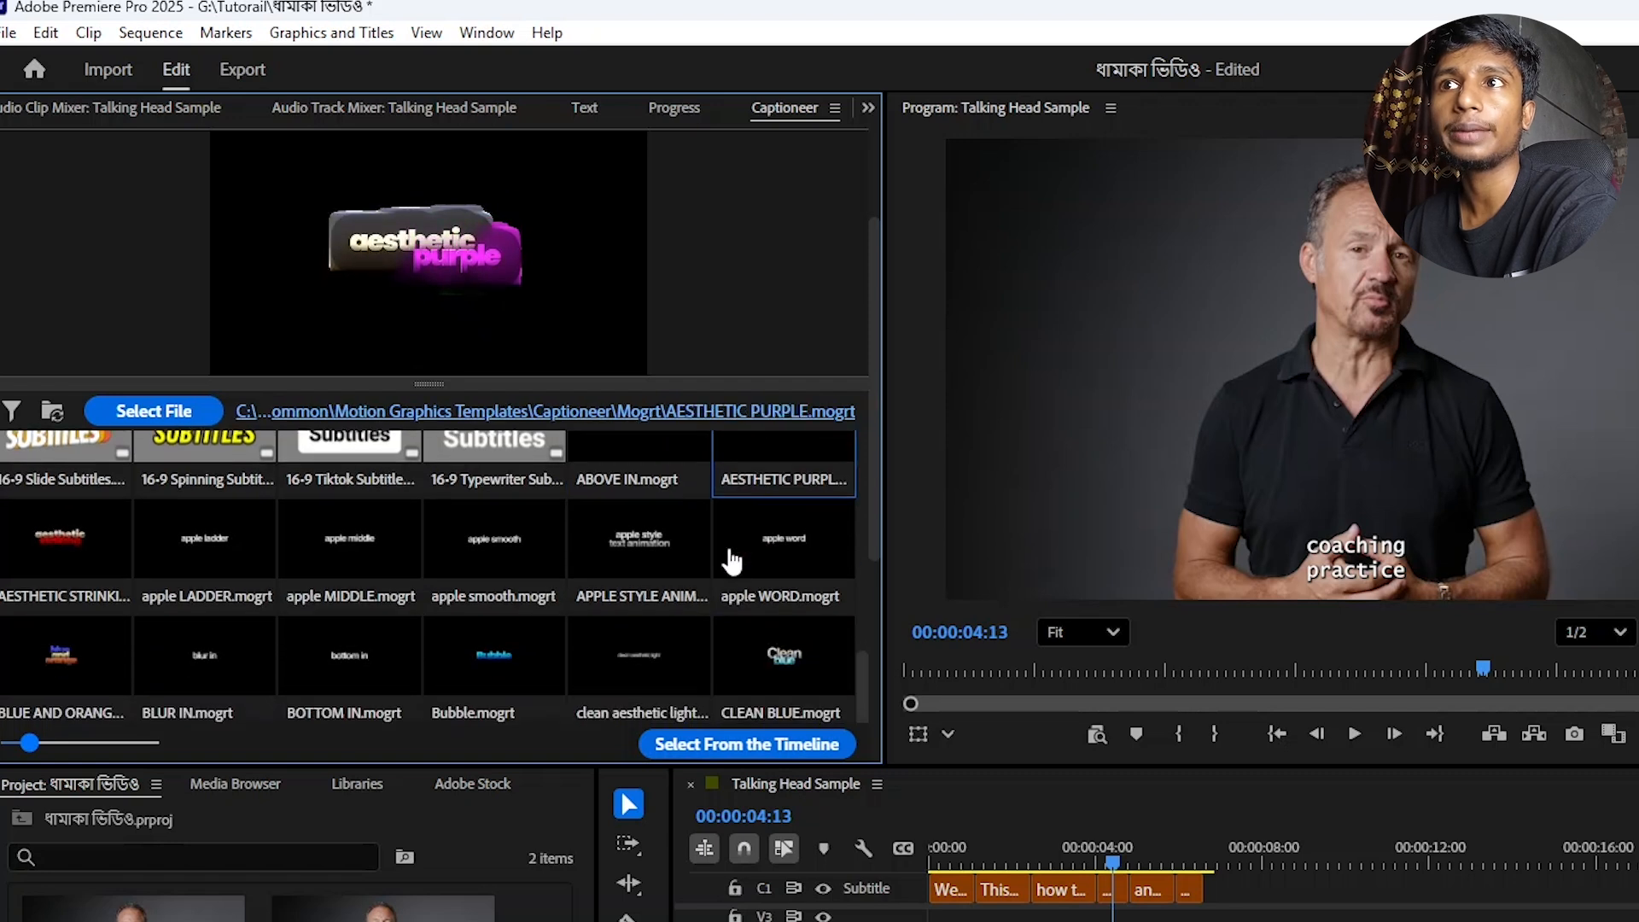
pyautogui.click(51, 572)
pyautogui.click(216, 570)
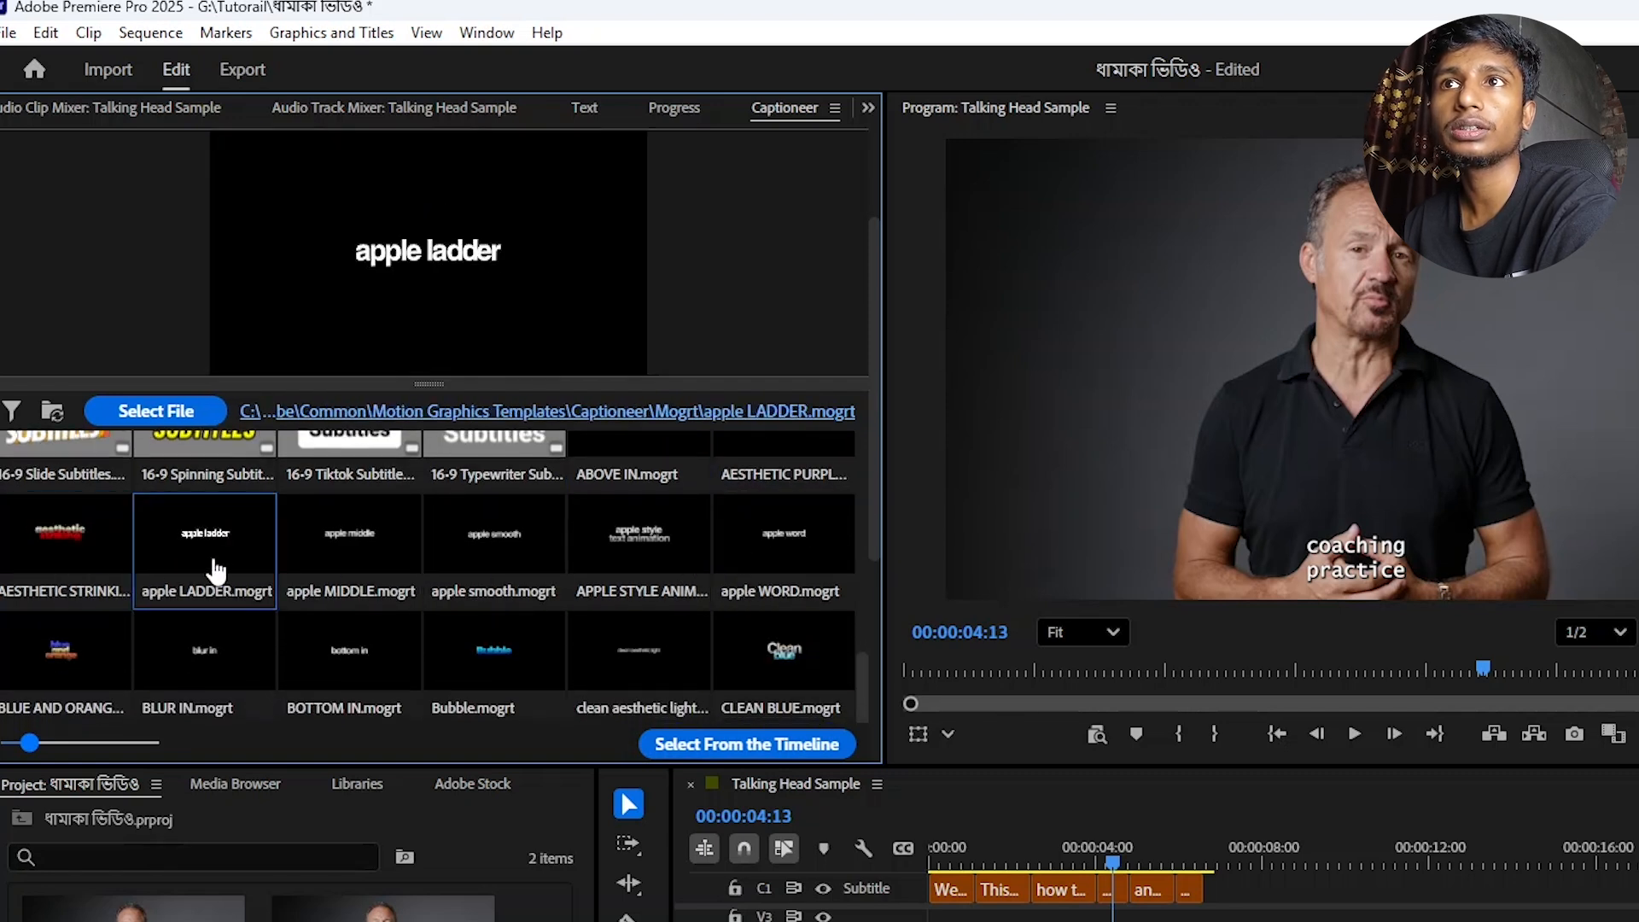
pyautogui.click(492, 555)
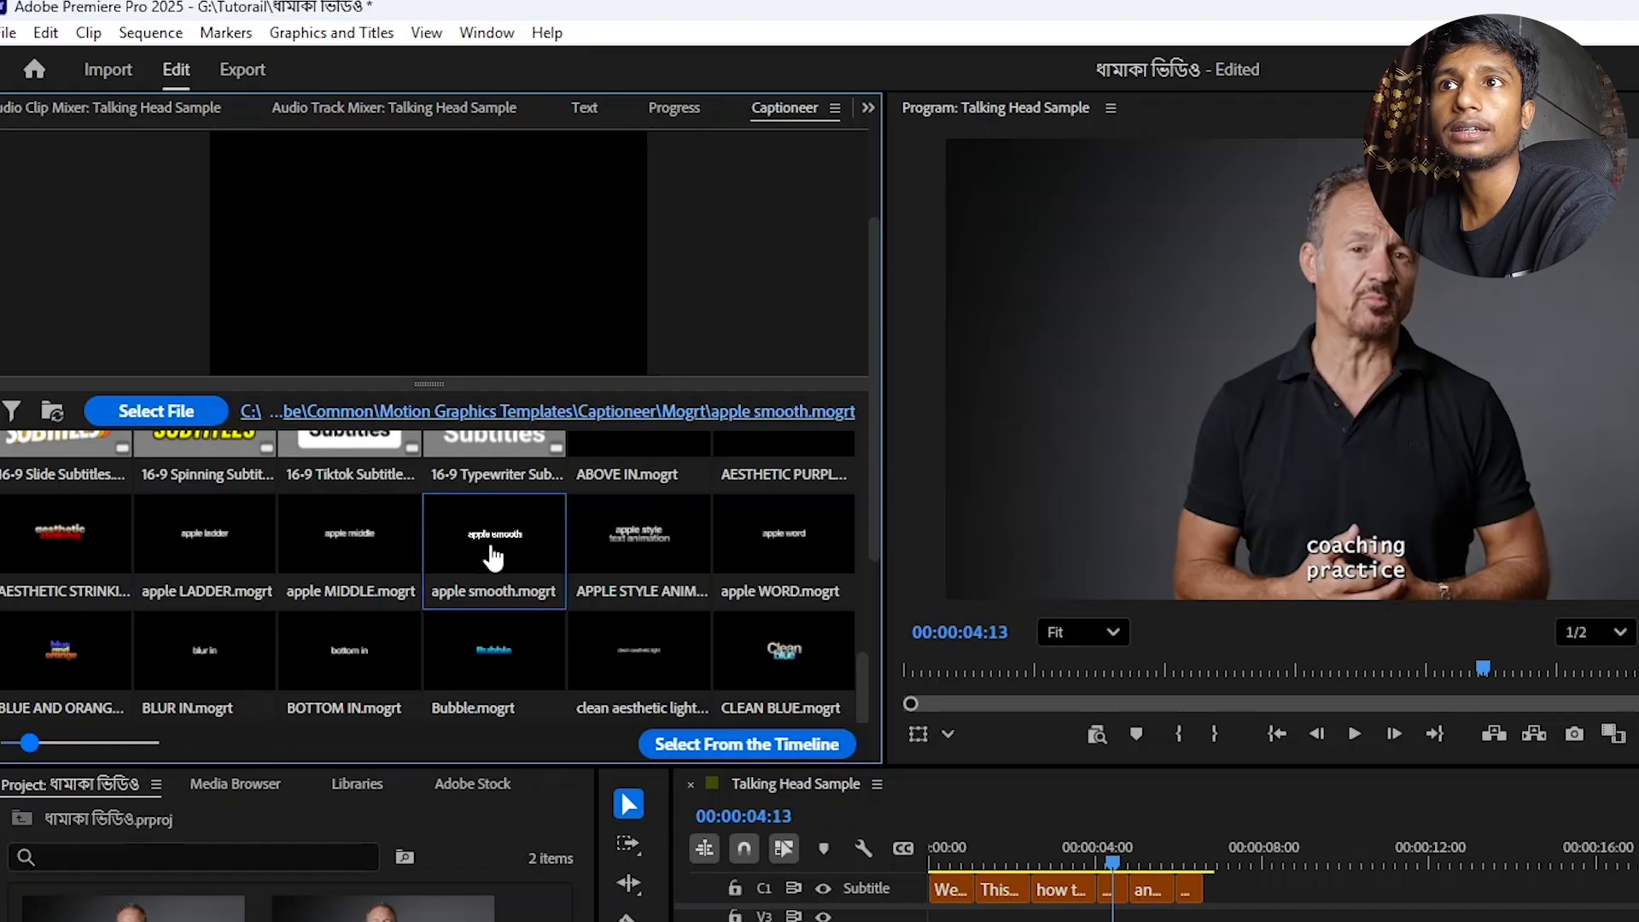
pyautogui.click(632, 551)
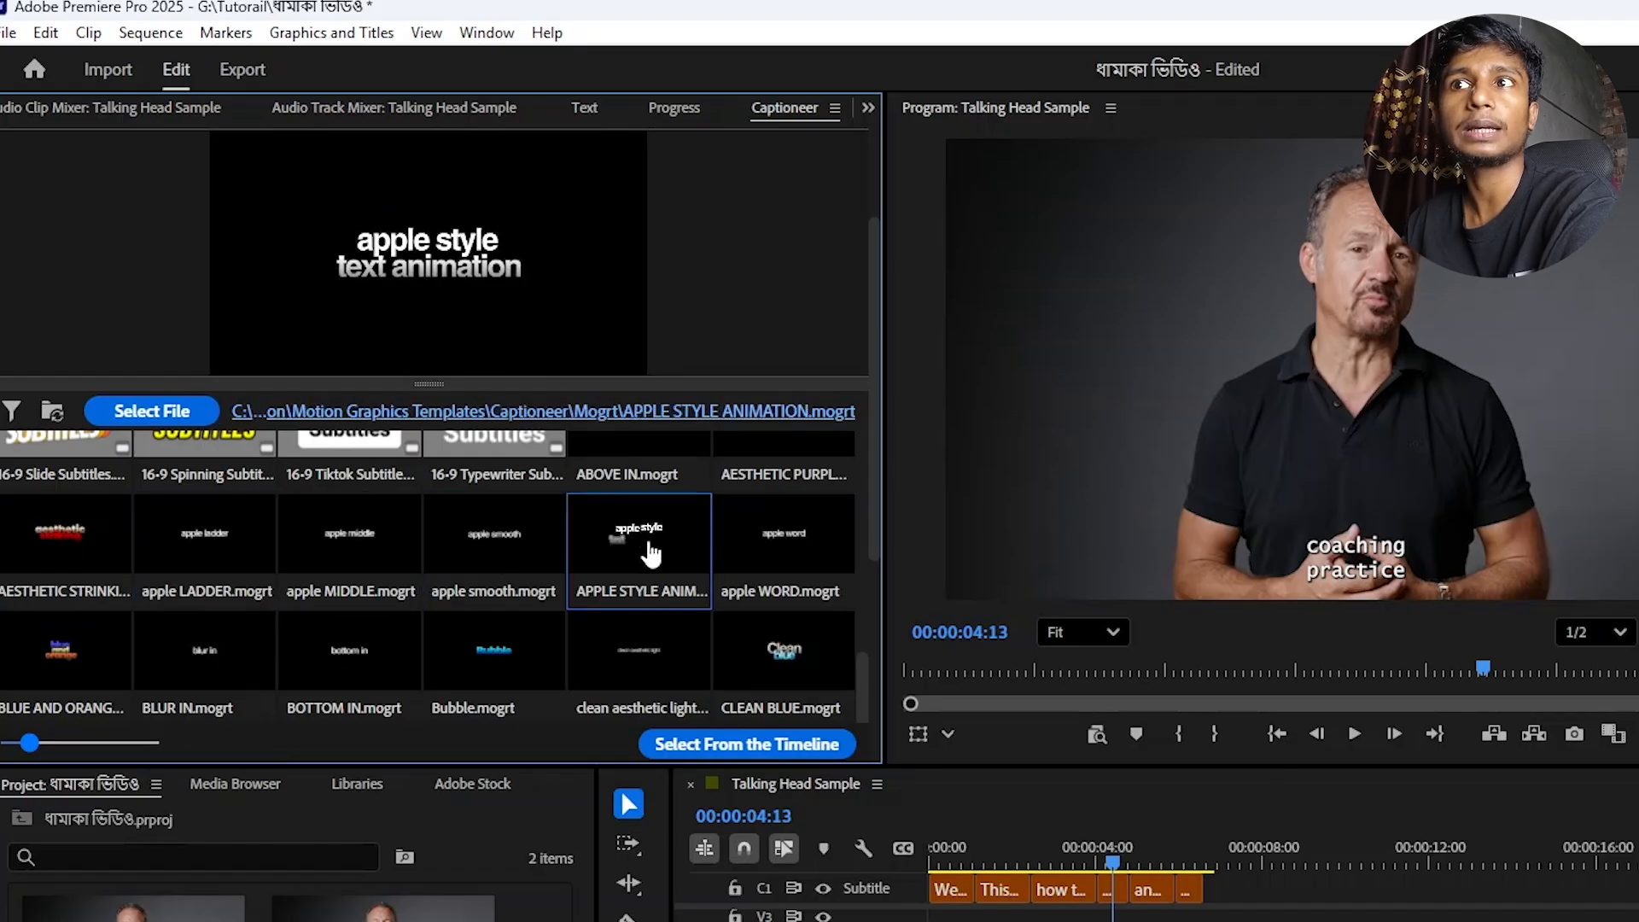
pyautogui.scroll(-1, 675, 565)
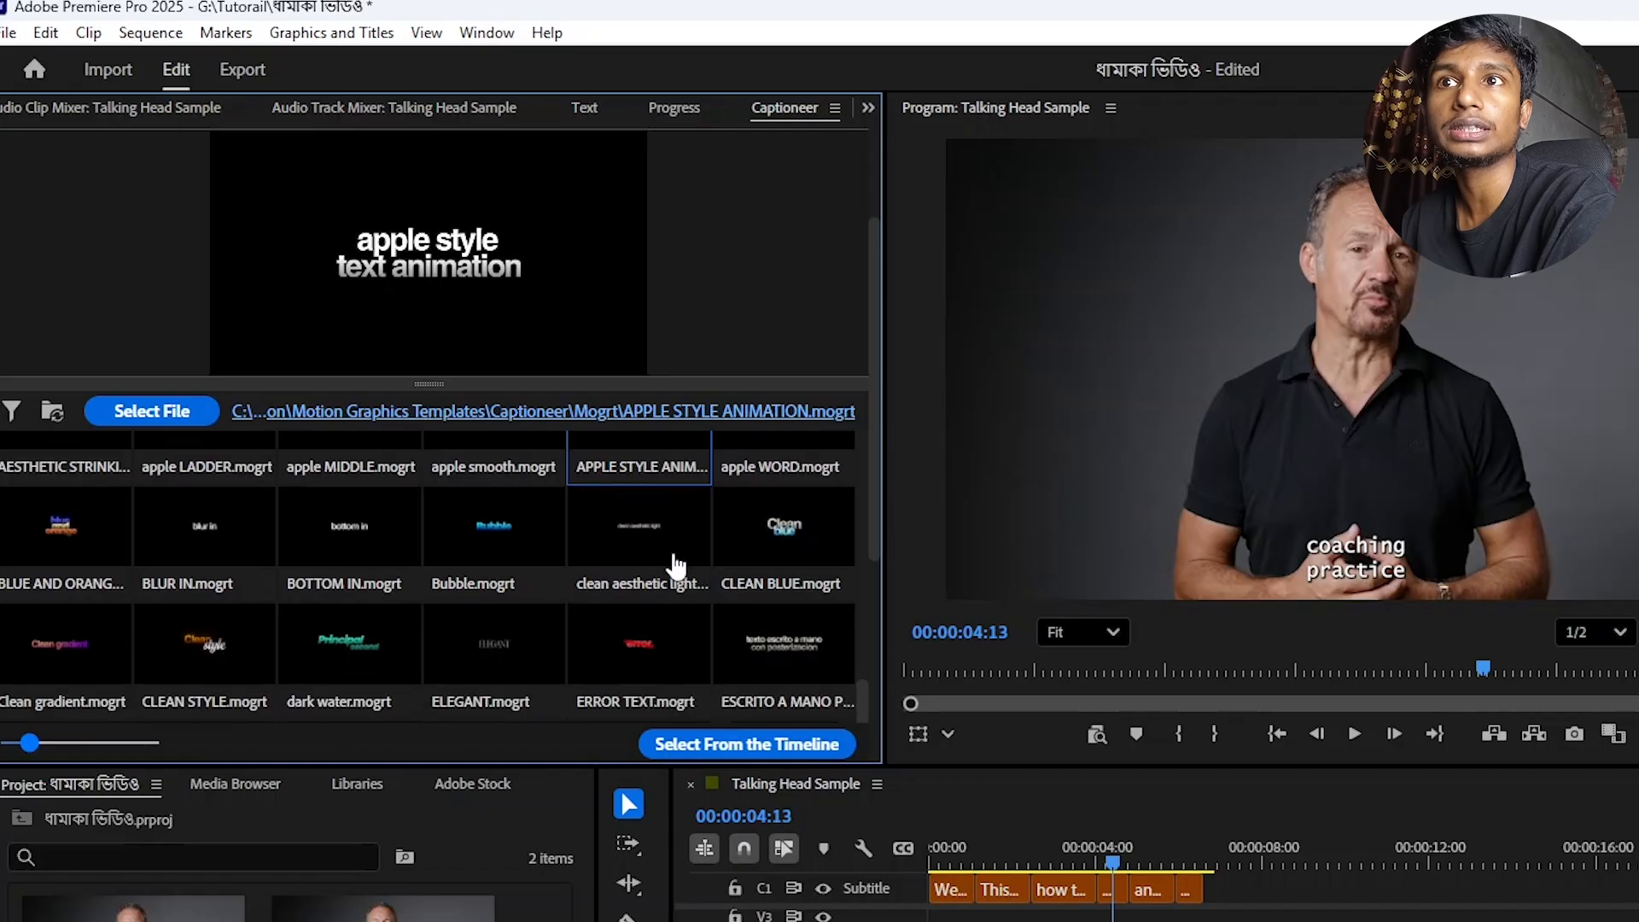
pyautogui.click(774, 540)
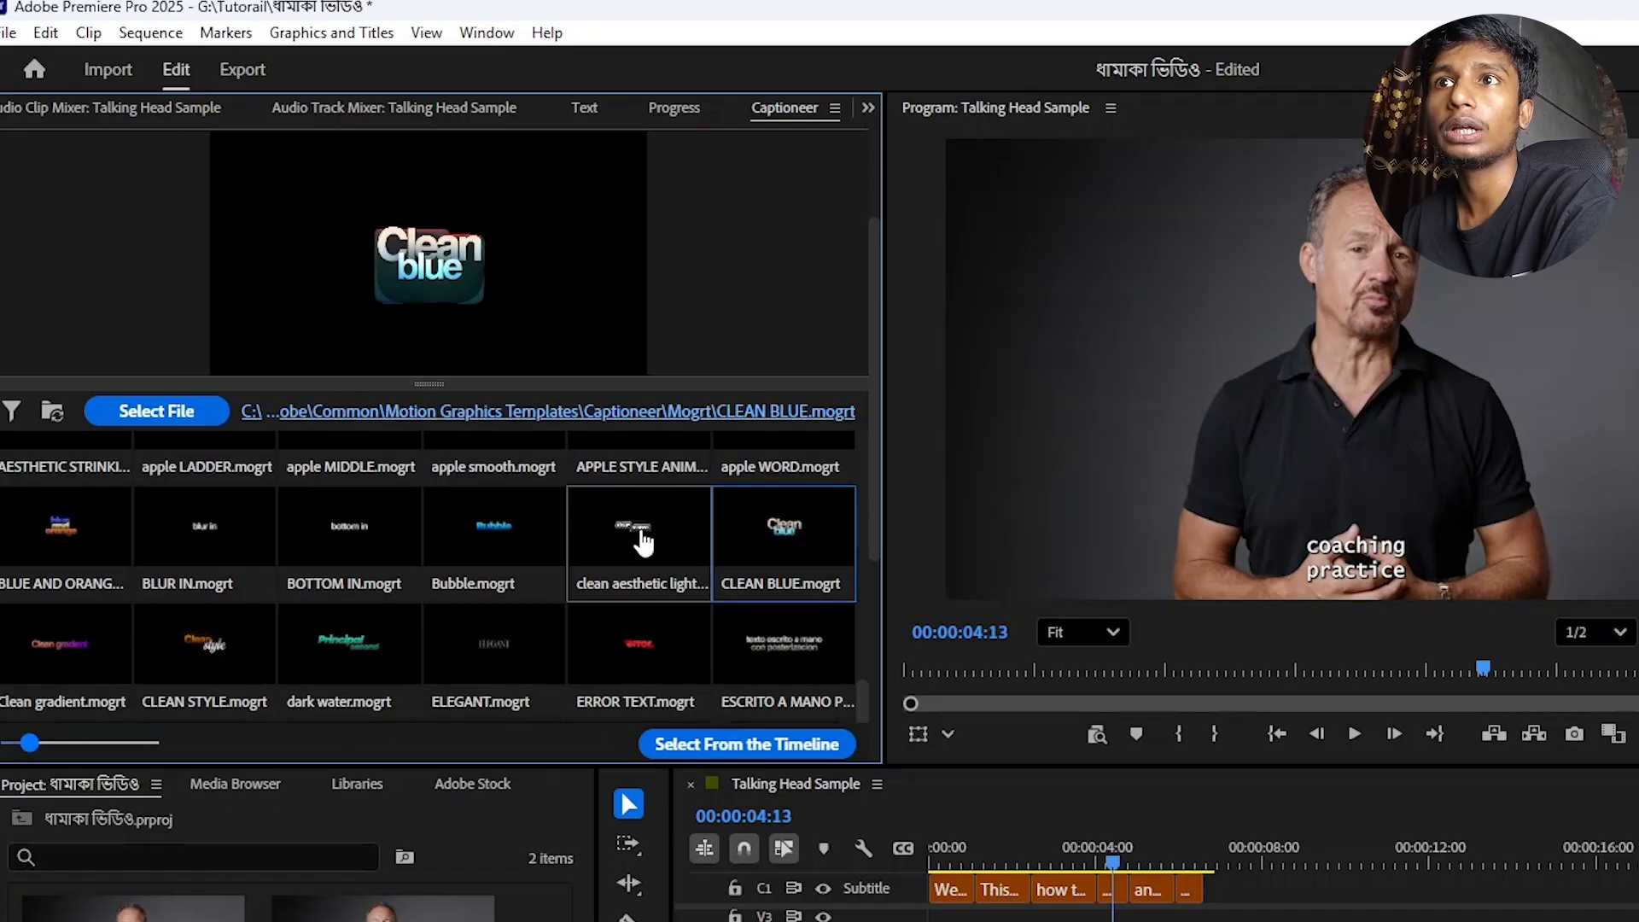
pyautogui.click(64, 525)
pyautogui.click(109, 645)
pyautogui.click(201, 642)
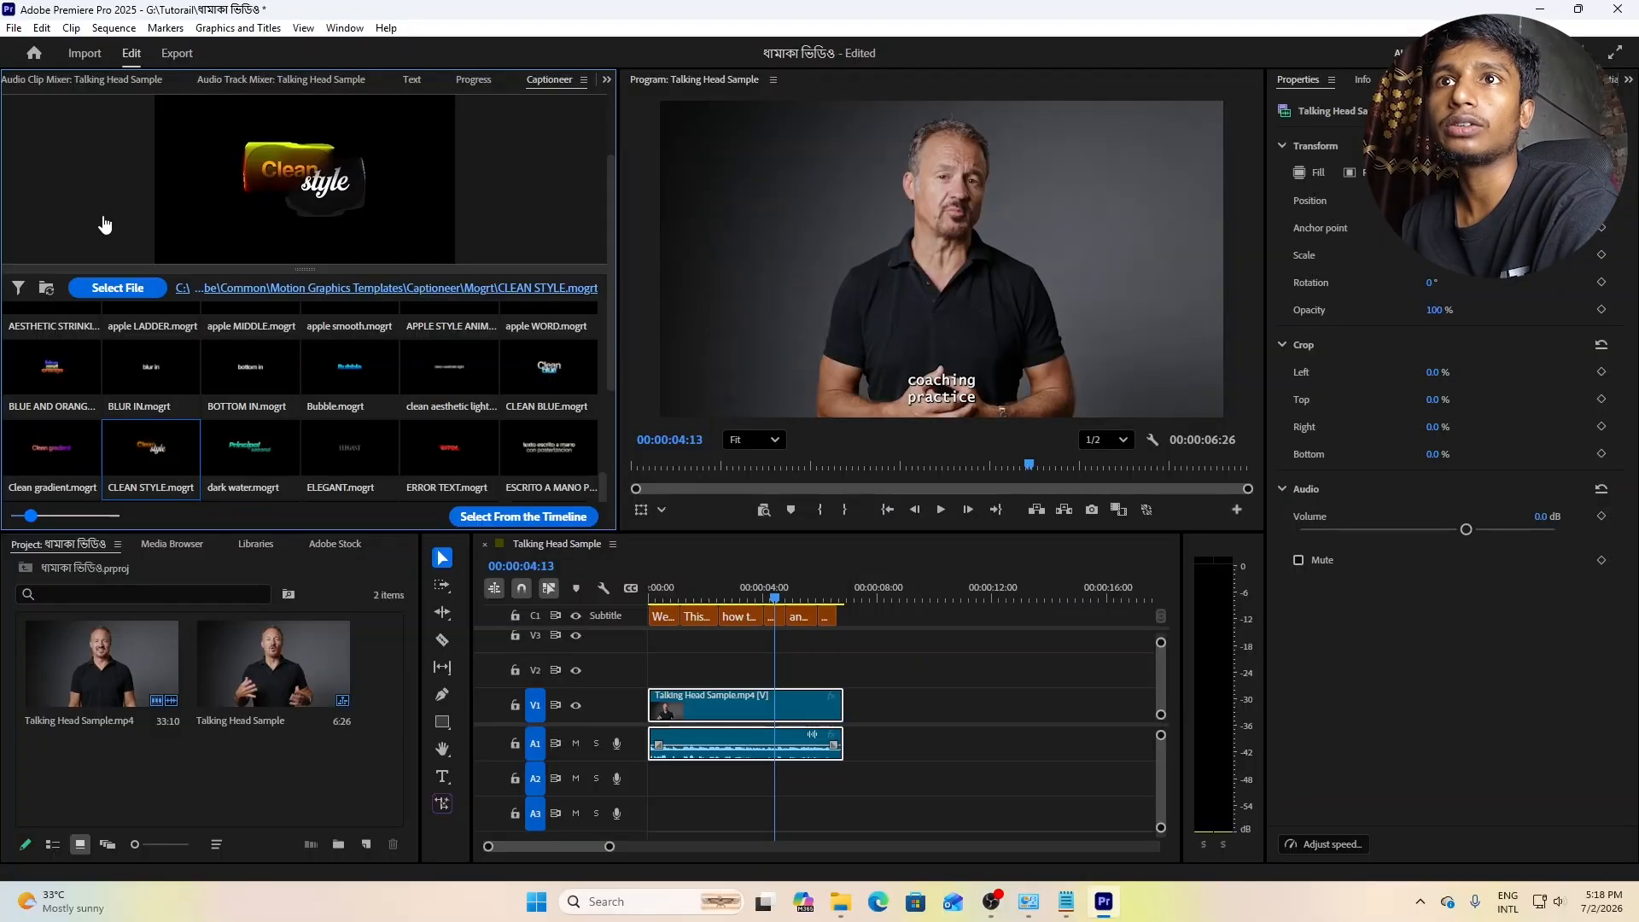
# Set the caption text layout to double lines for the selected template.
pyautogui.scroll(3, 57, 223)
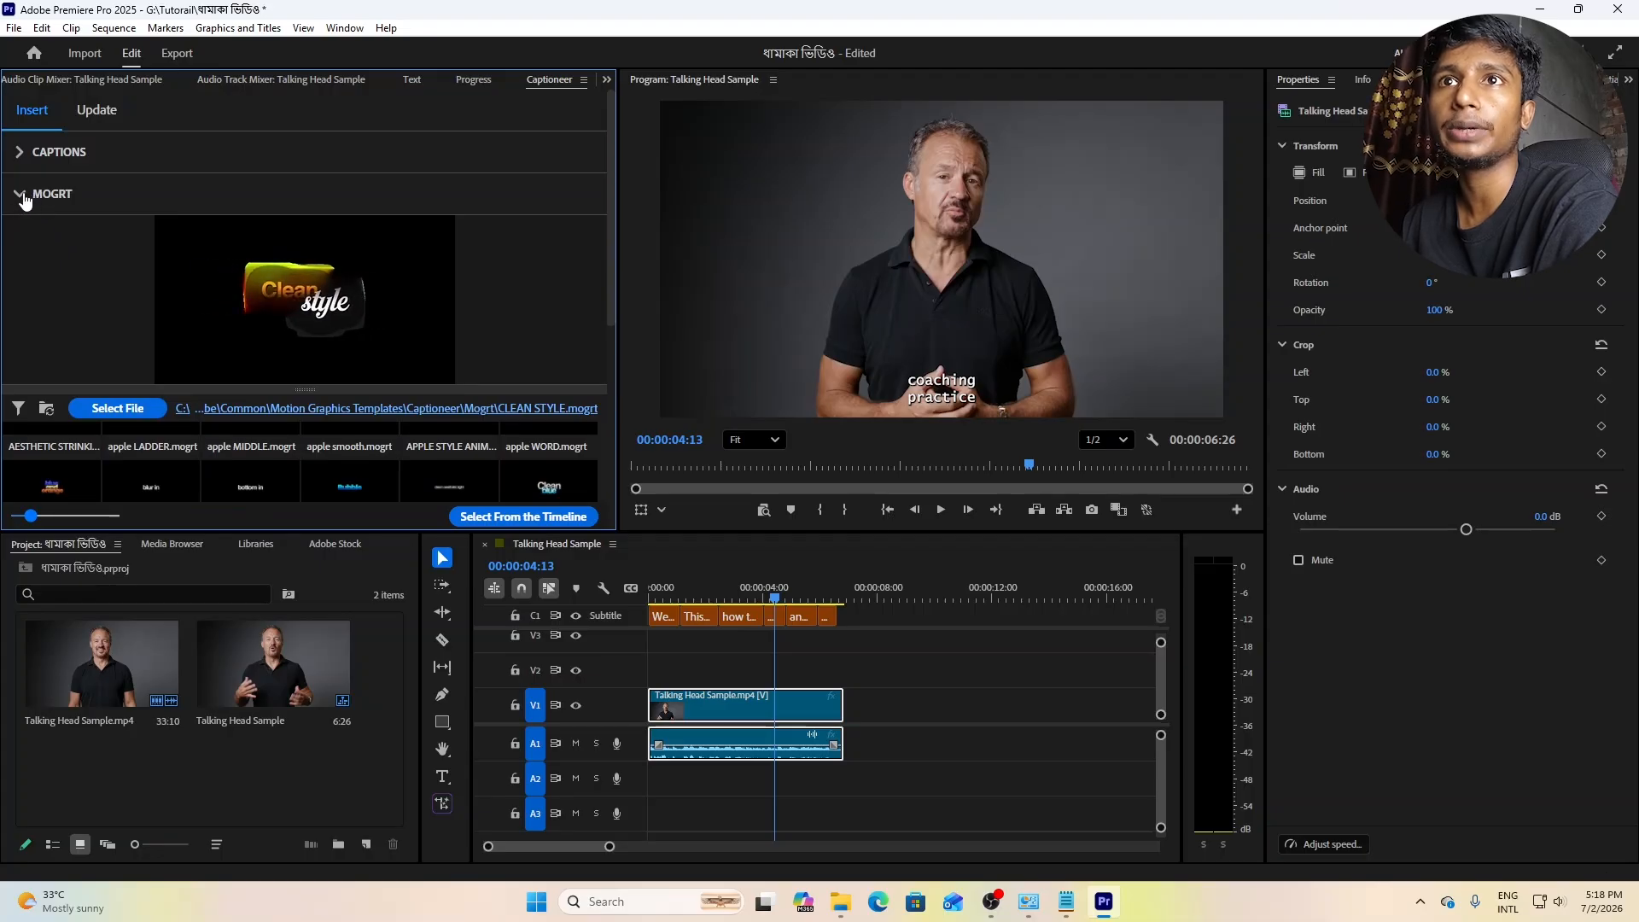
pyautogui.click(23, 196)
pyautogui.click(23, 240)
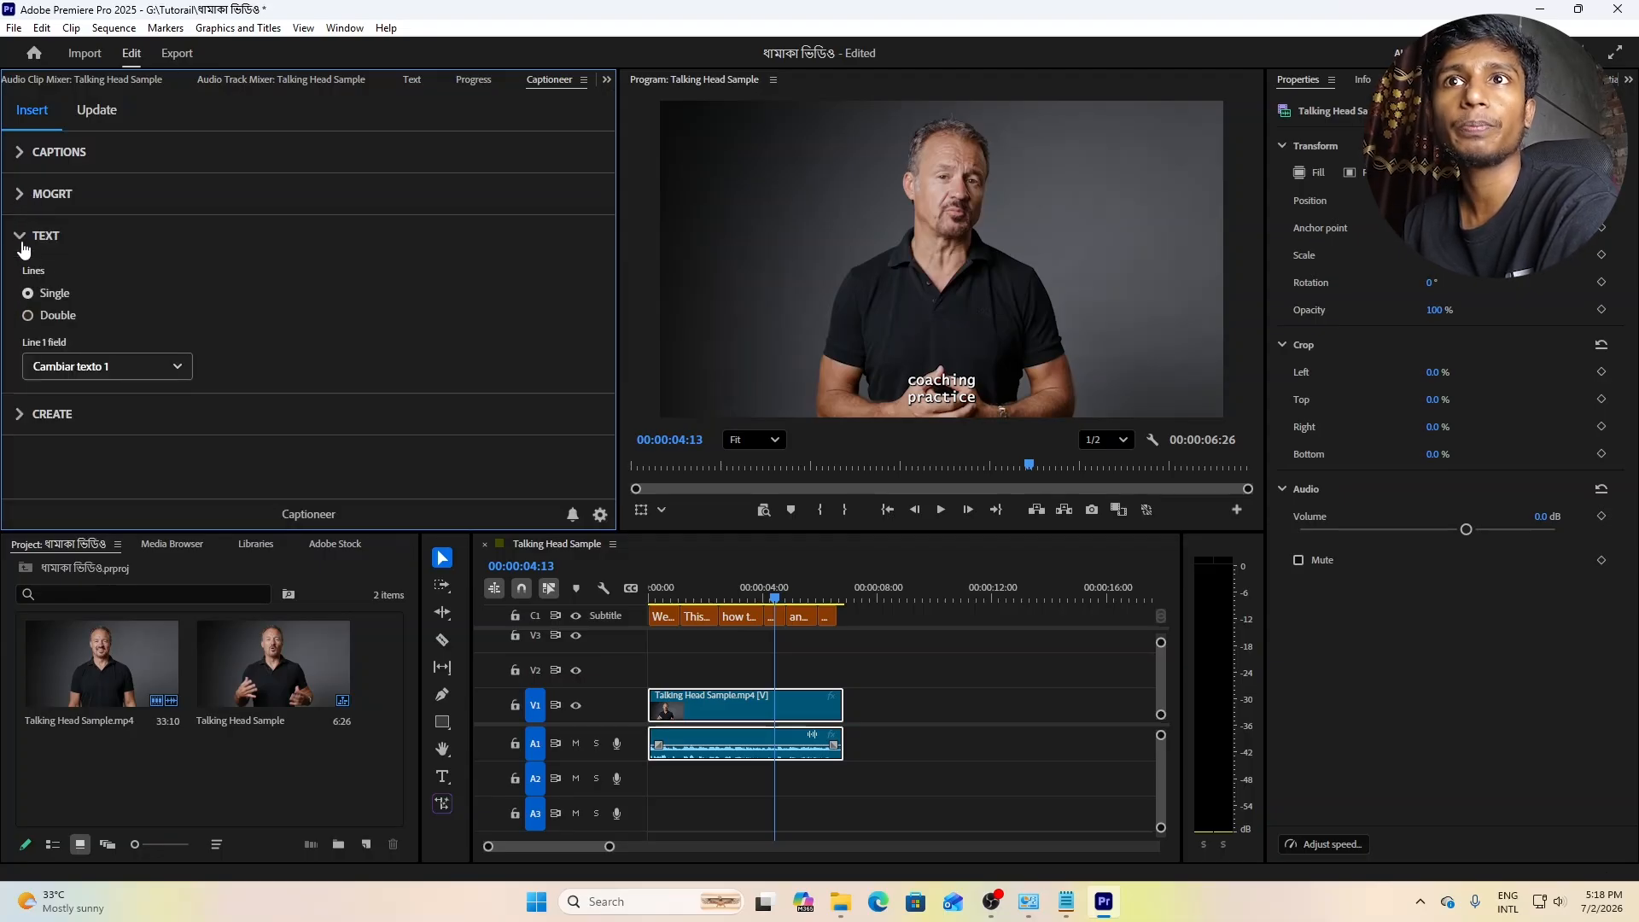
pyautogui.click(52, 321)
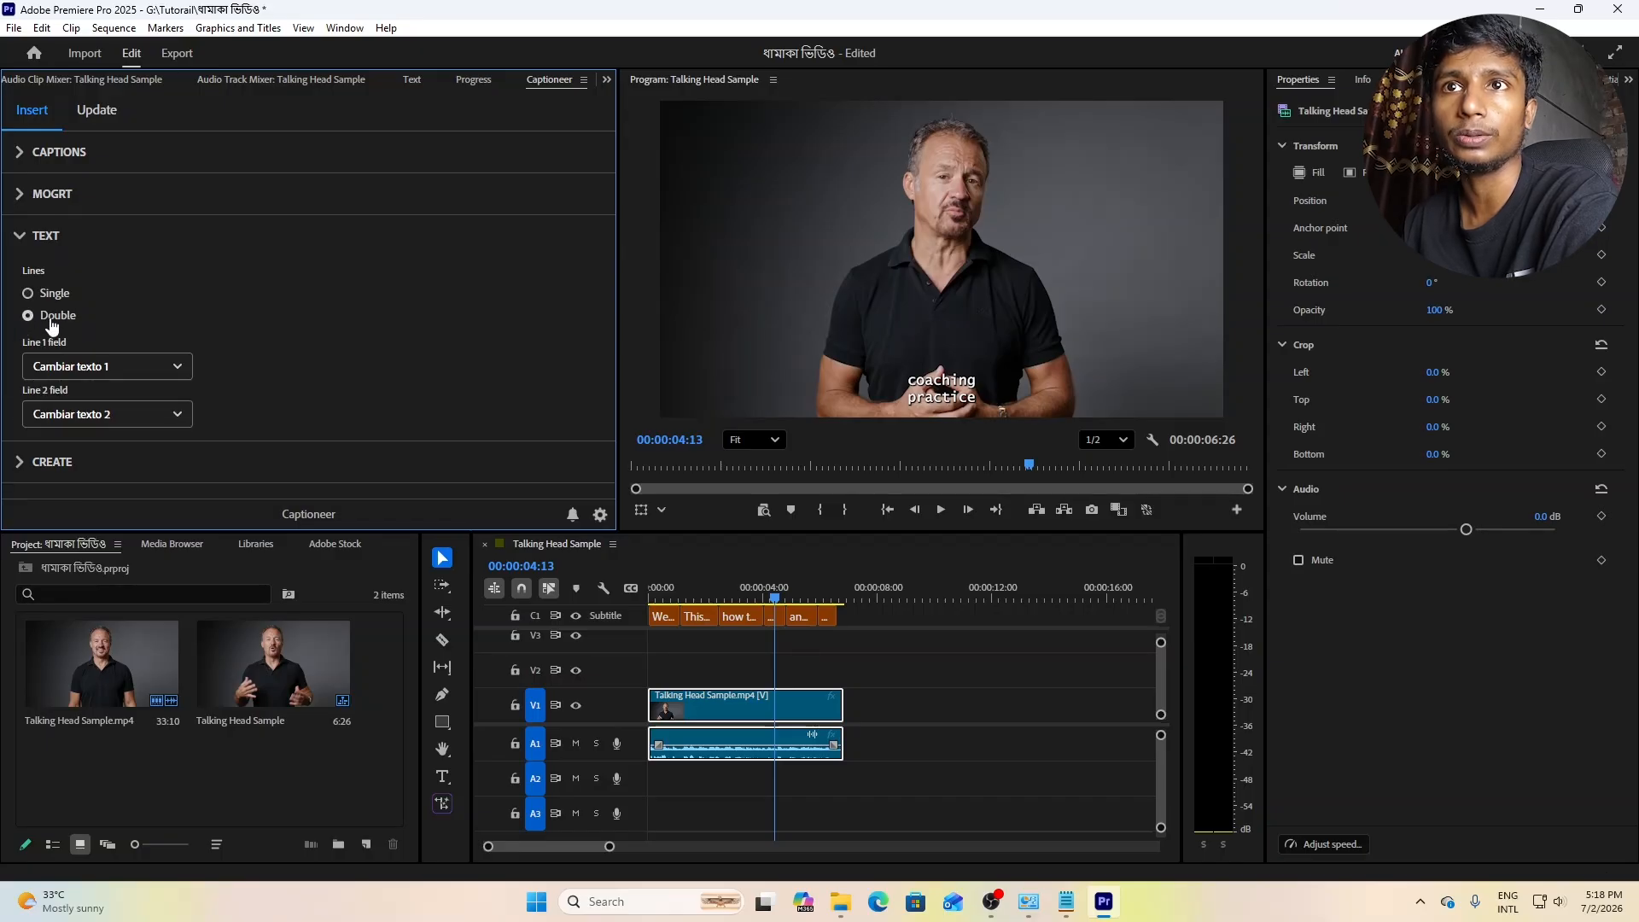
# Add the caption MOGRTs to Track 2 across the full sequence.
pyautogui.click(19, 464)
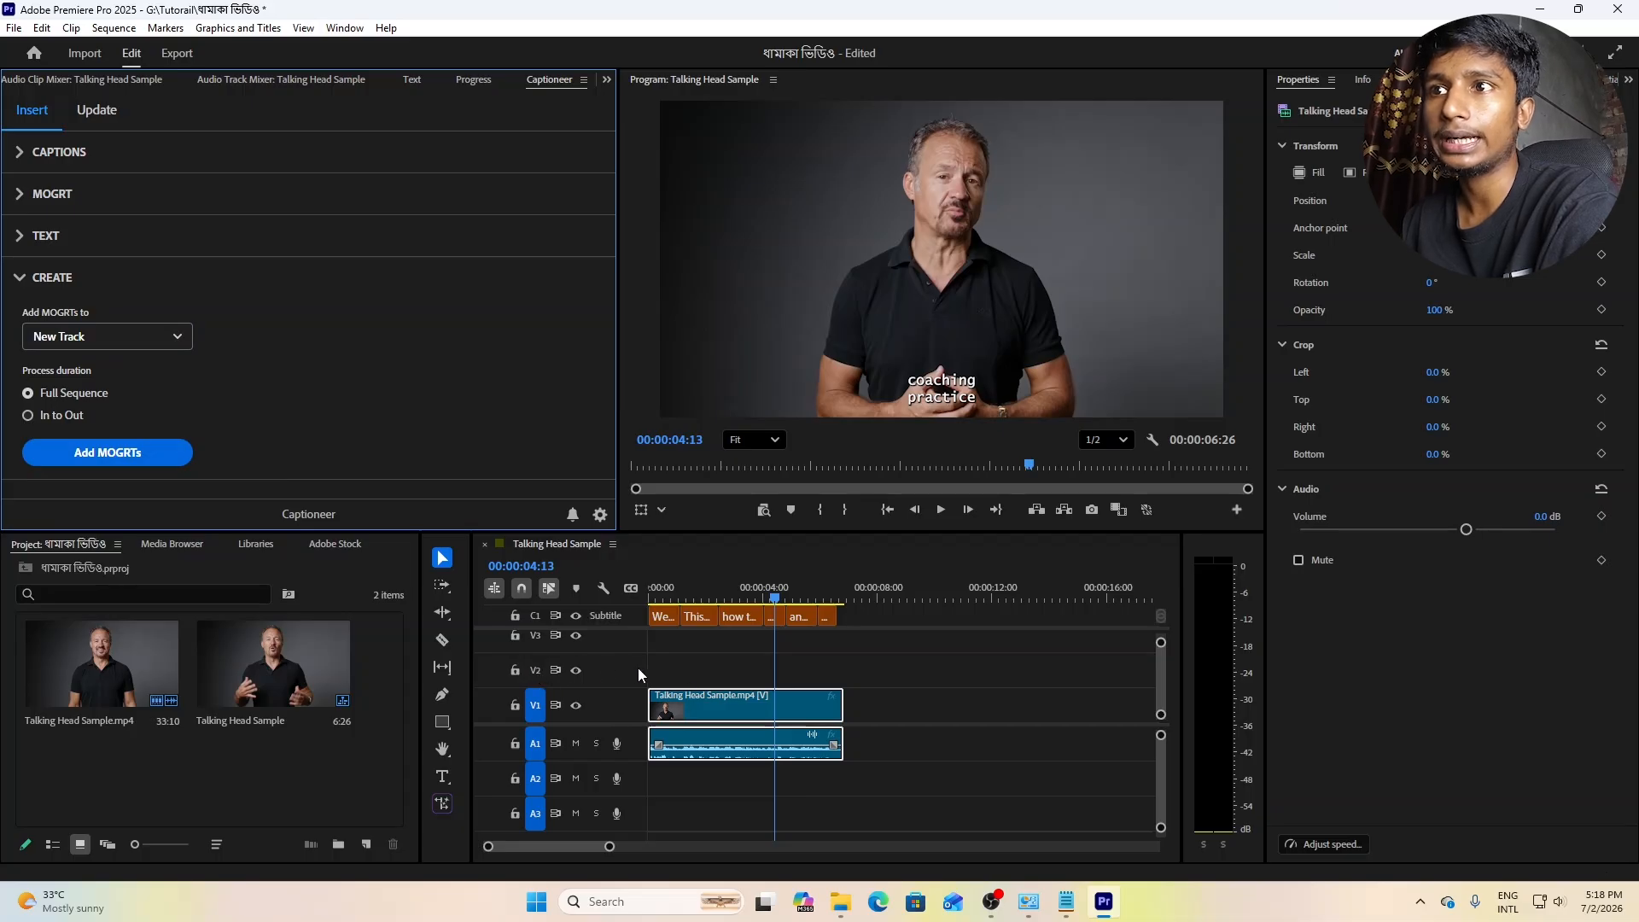
pyautogui.click(102, 337)
pyautogui.click(72, 271)
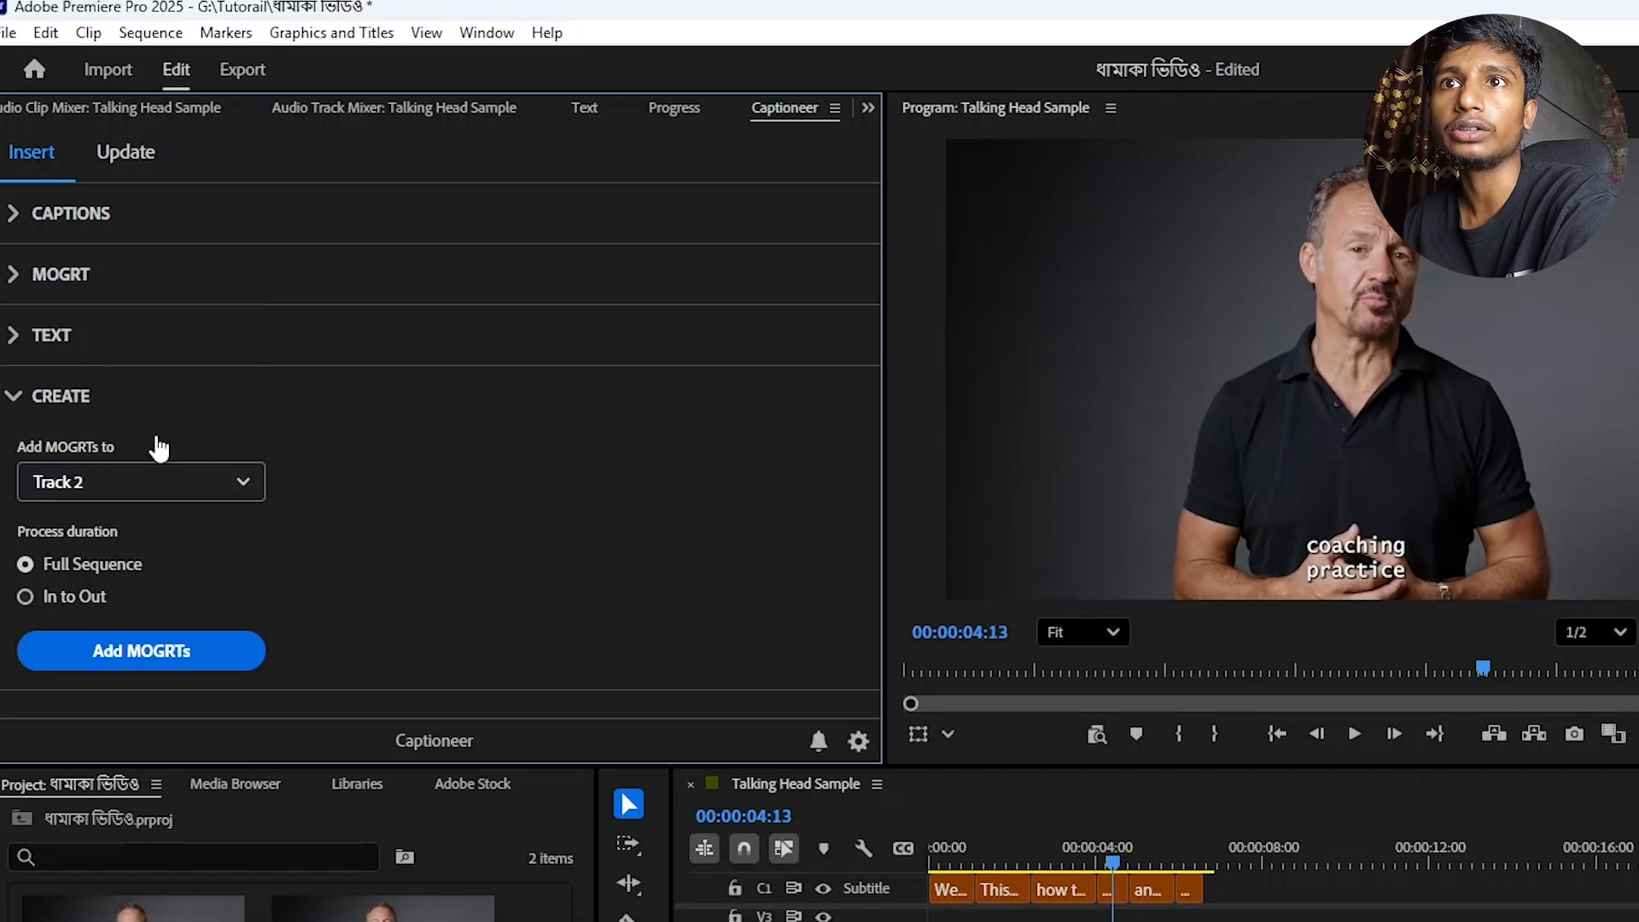
pyautogui.click(191, 644)
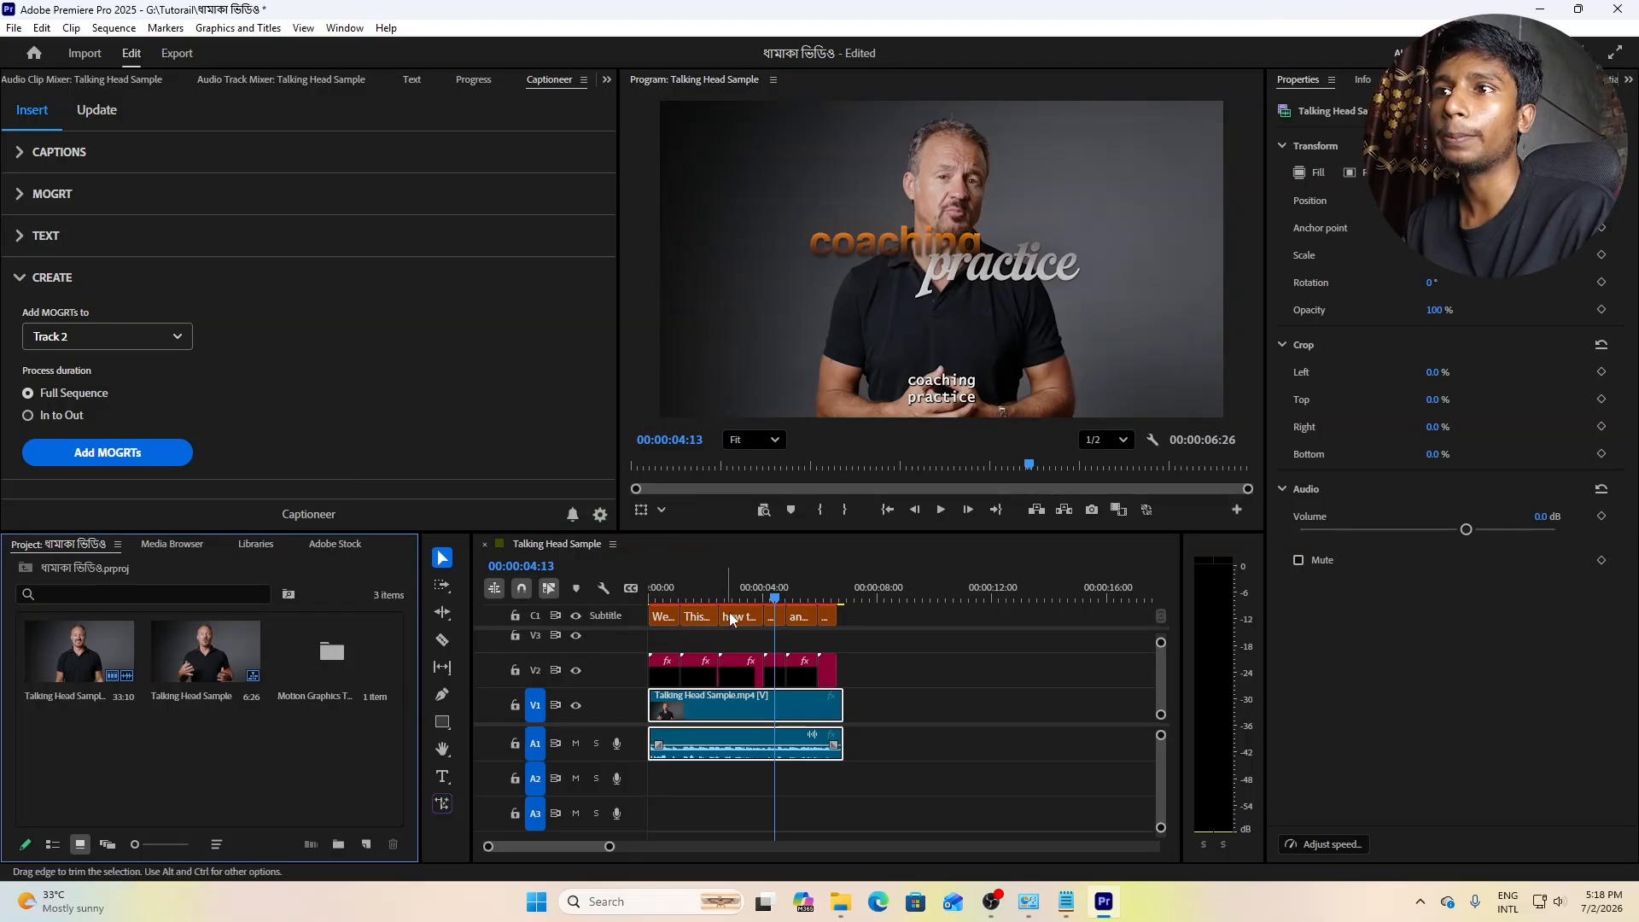
# Hide the original subtitle track and play the sequence from its start to preview the animated captions.
pyautogui.click(869, 617)
pyautogui.moveTo(868, 617); pyautogui.dragTo(649, 611)
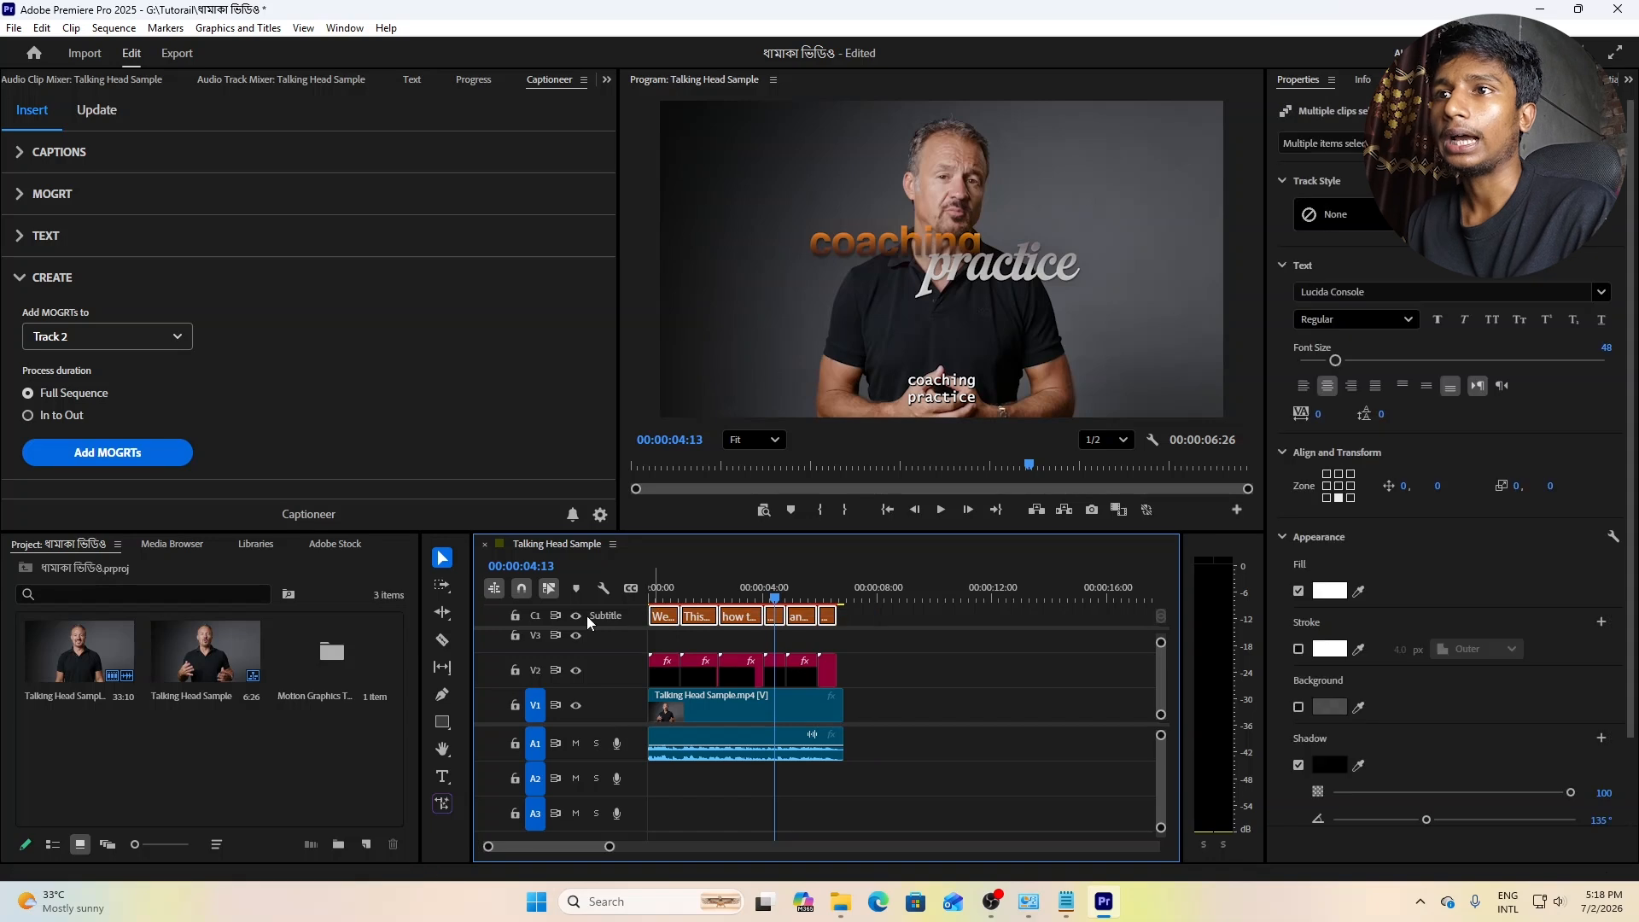
pyautogui.click(577, 617)
pyautogui.press('Home')
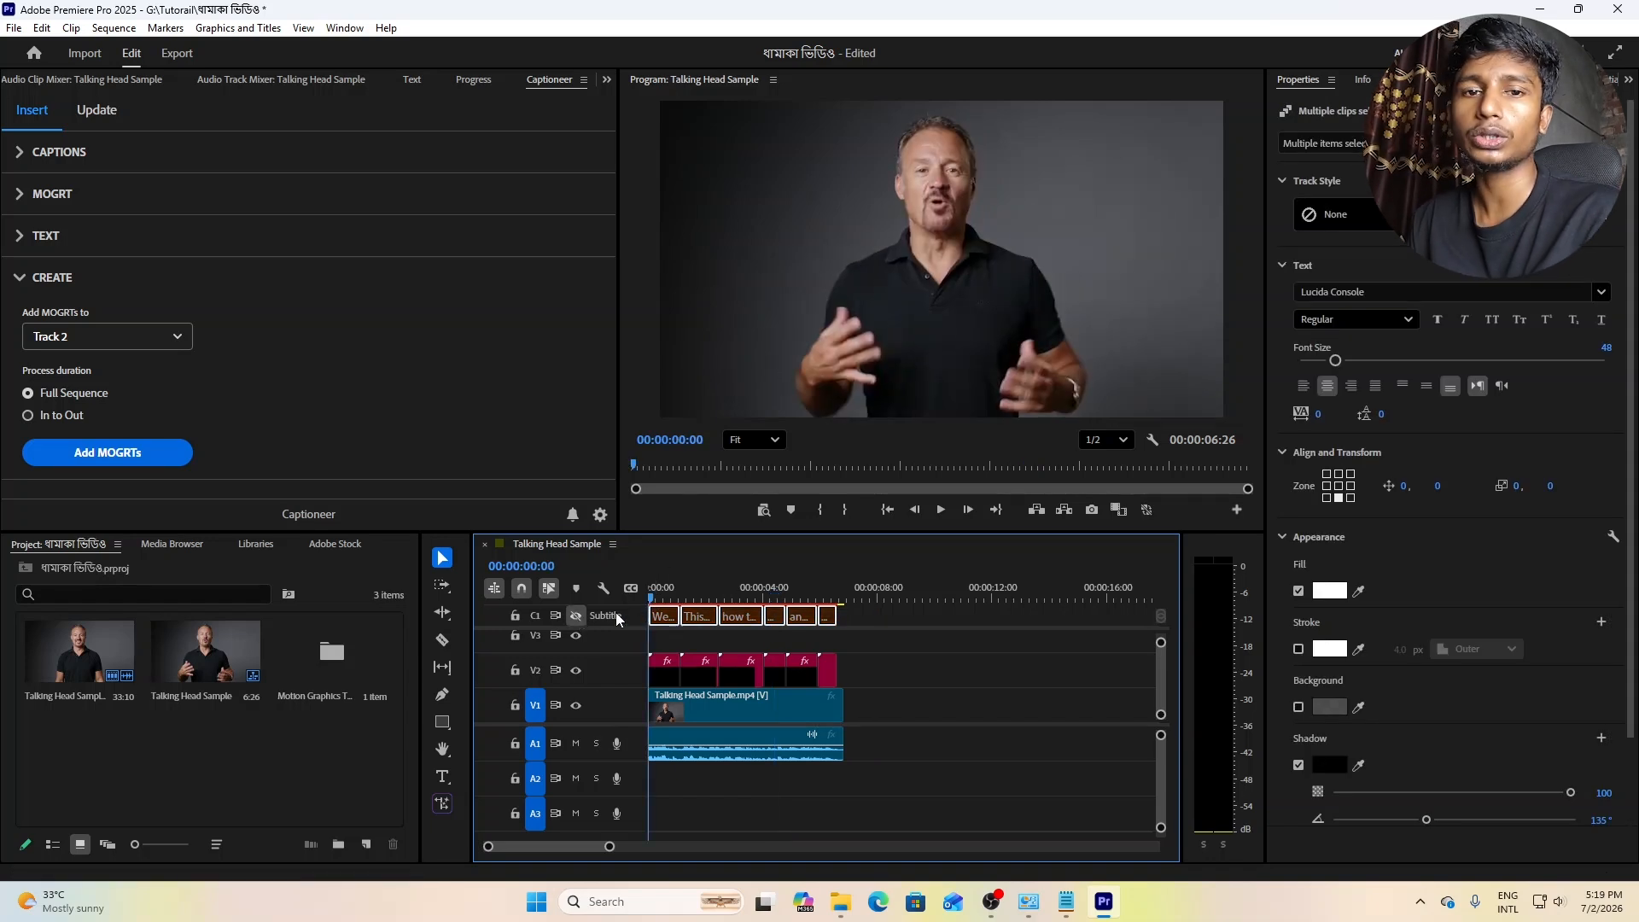
pyautogui.press('space')
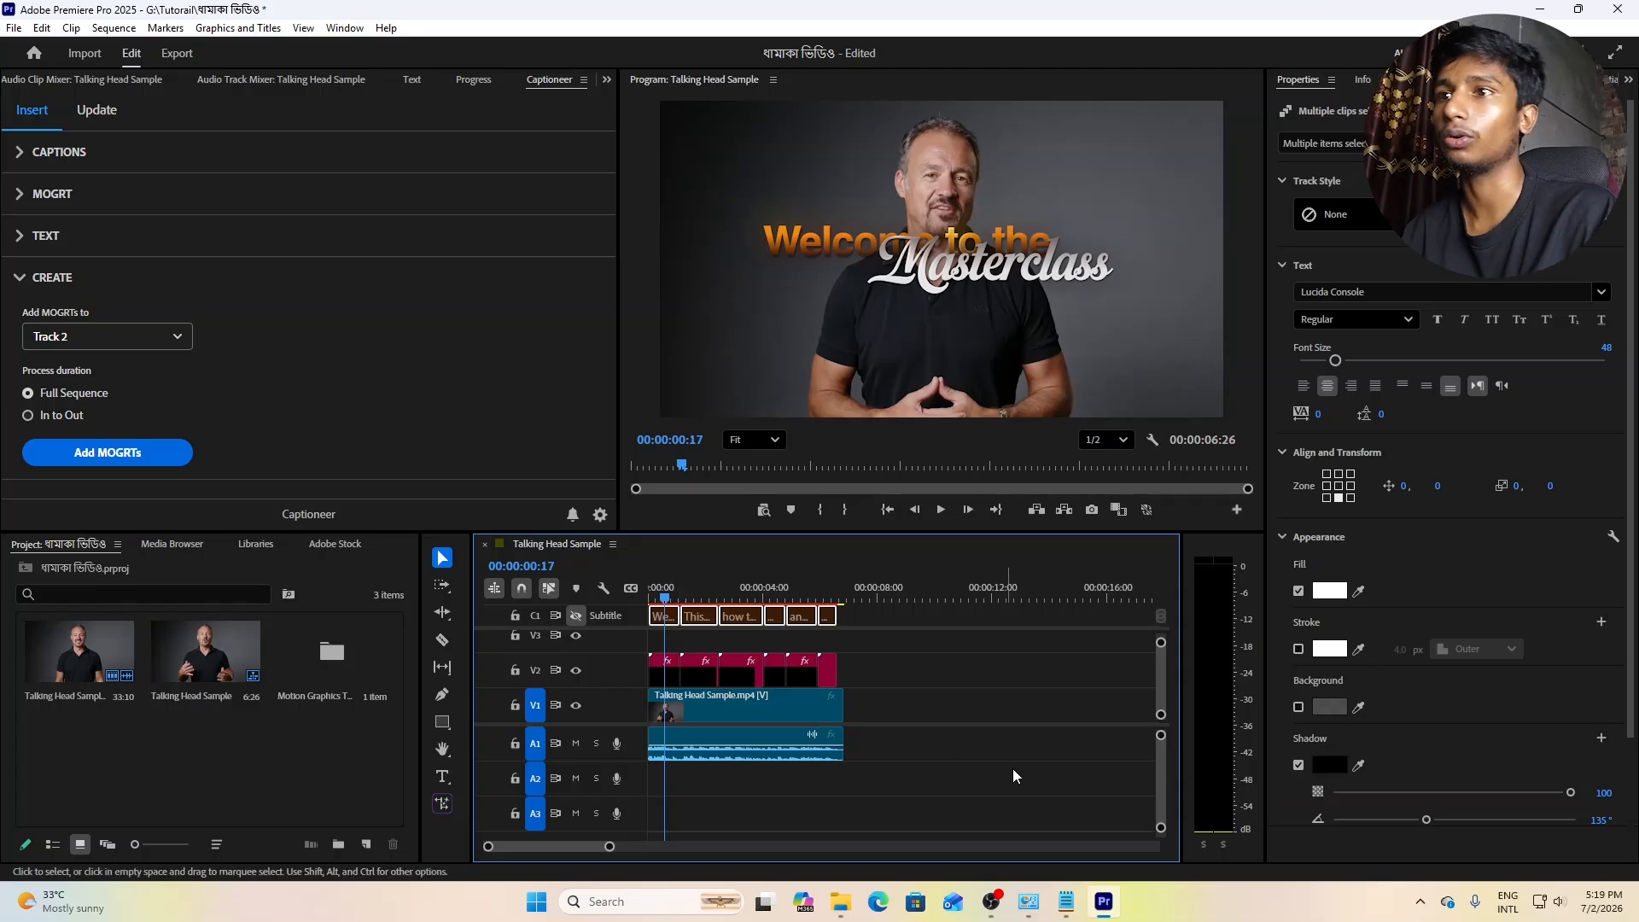
# Change the first caption clip's lower text 1 color (Color abajo texto 1) to the brighter orange-brown 964600.
pyautogui.click(668, 675)
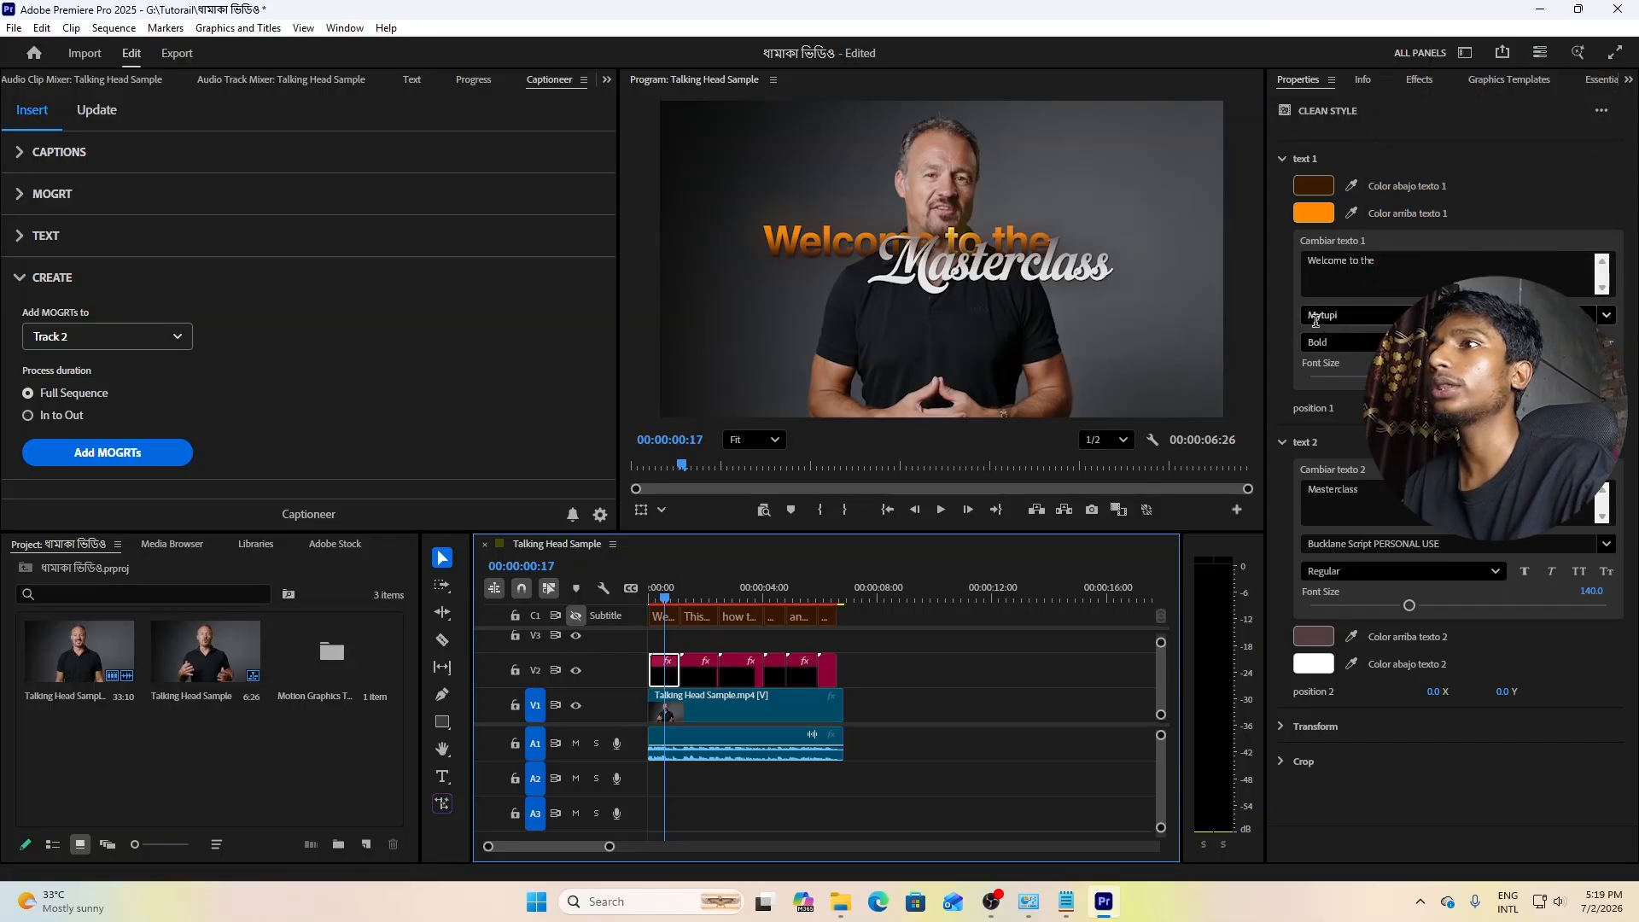
pyautogui.click(1312, 195)
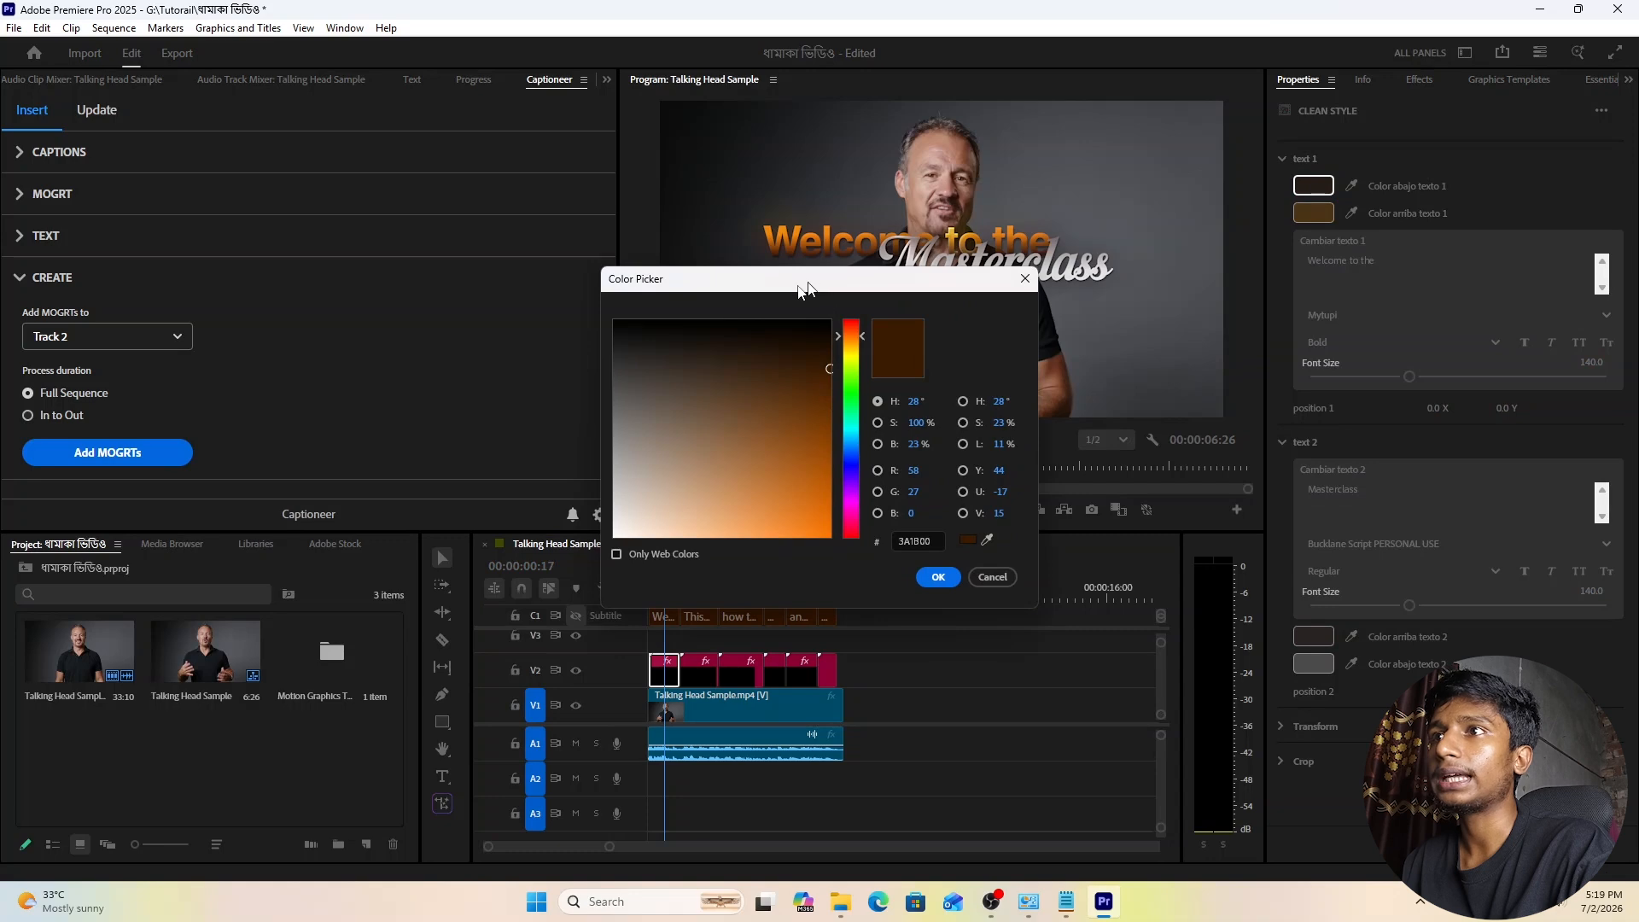
pyautogui.moveTo(831, 284); pyautogui.dragTo(777, 384)
pyautogui.click(781, 507)
pyautogui.moveTo(782, 506); pyautogui.dragTo(794, 548)
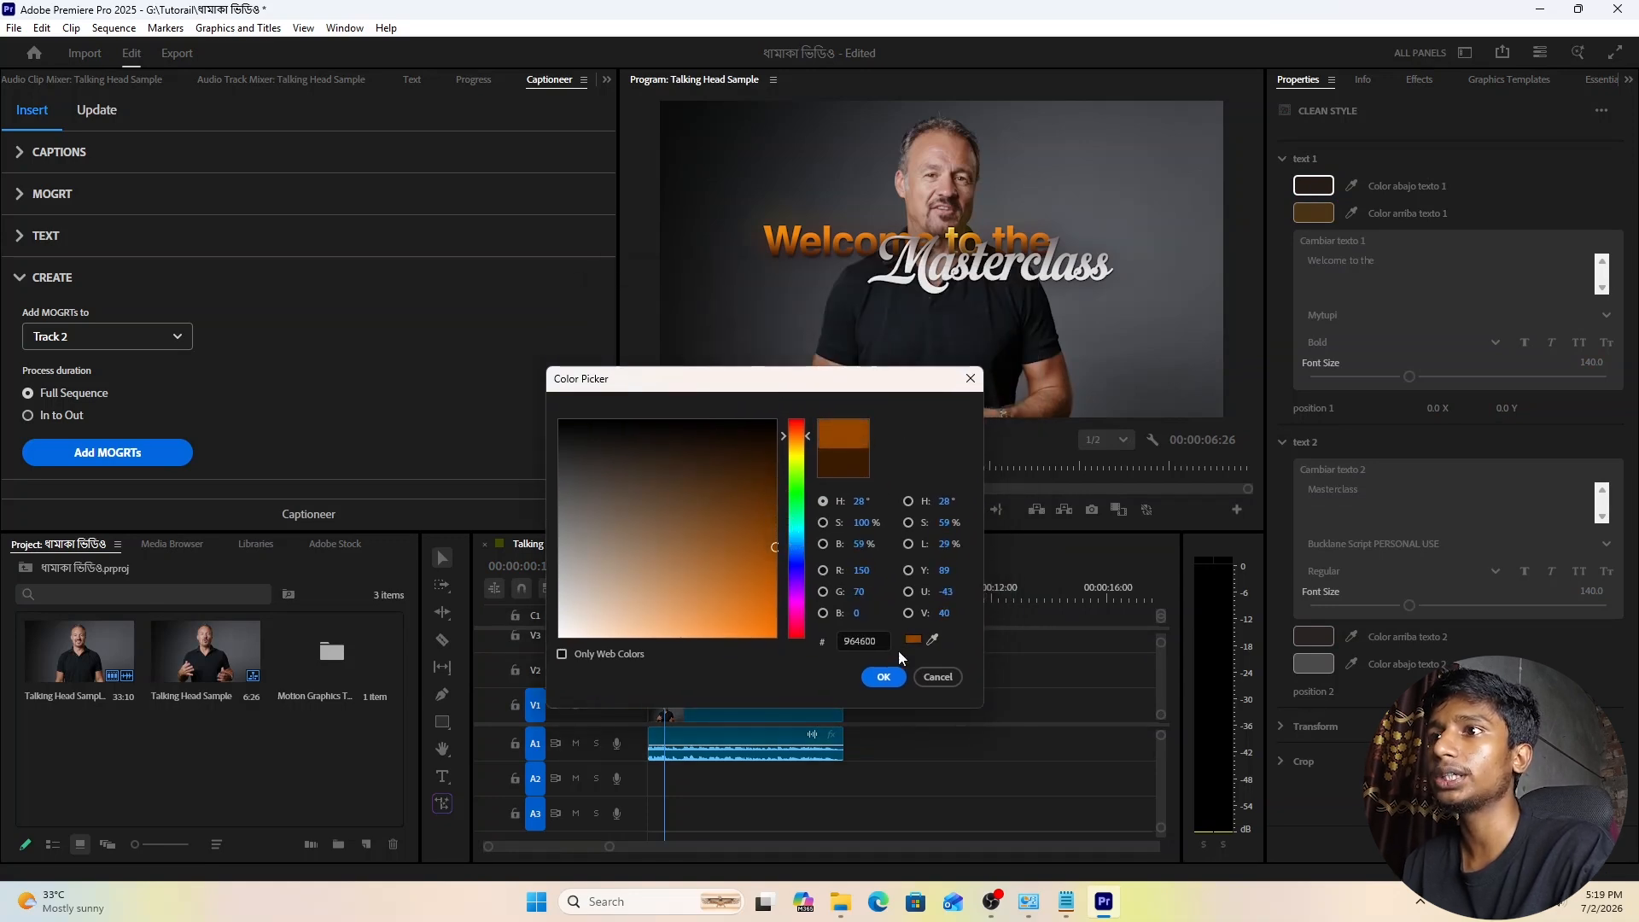
pyautogui.click(884, 677)
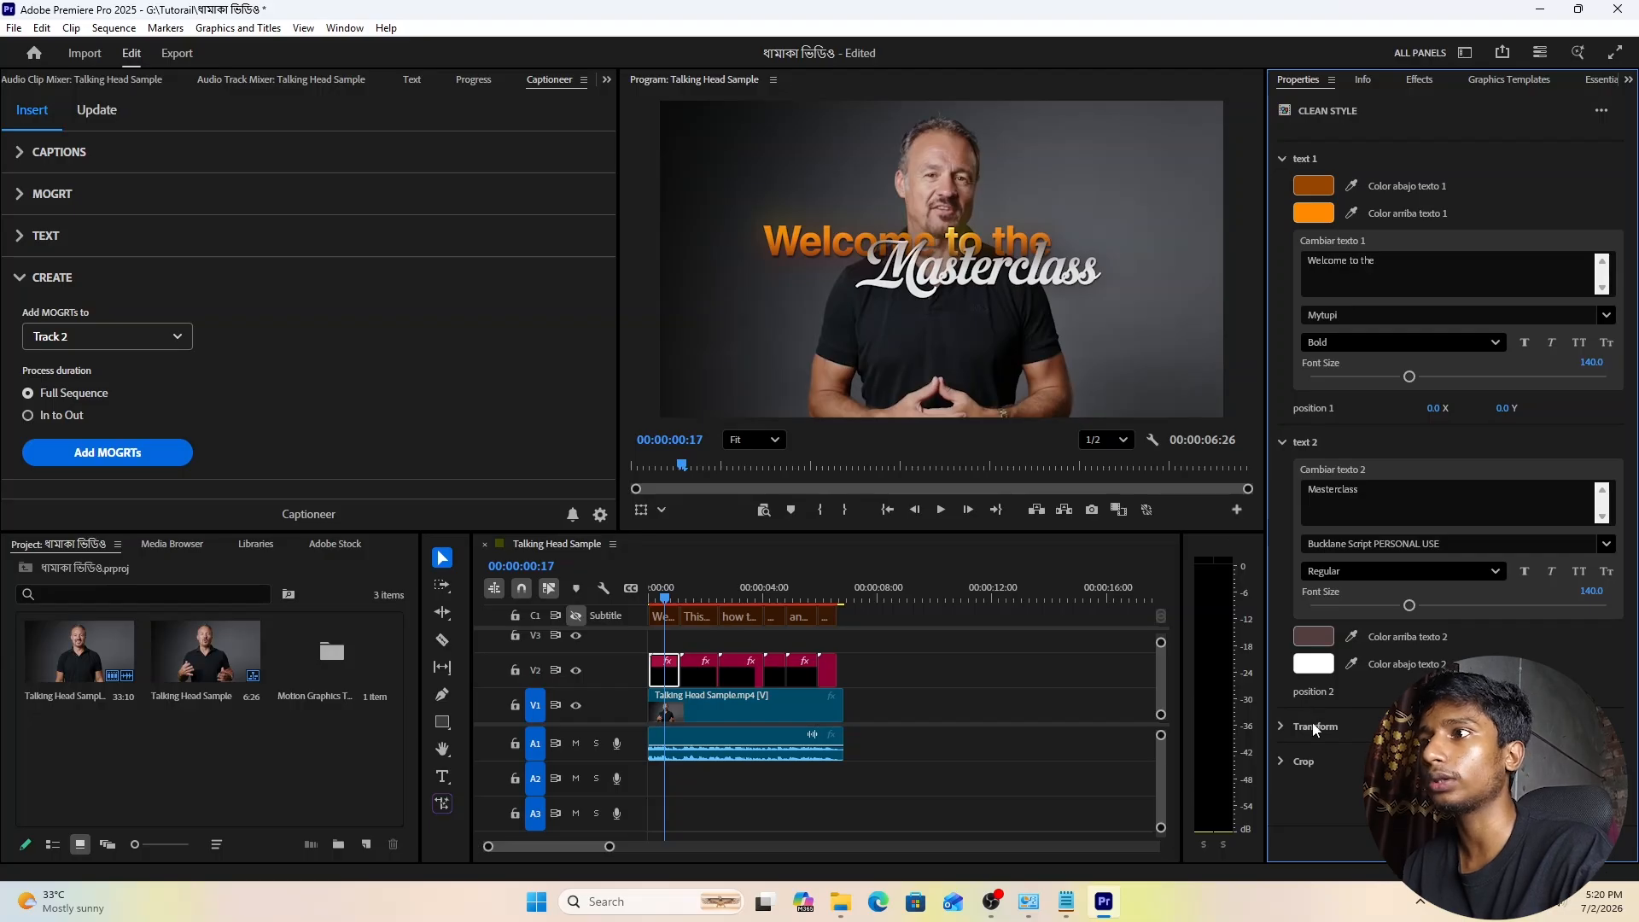
# Scale the first caption clip to 74% and move it down to a vertical position of 940.
pyautogui.click(1284, 725)
pyautogui.scroll(-2, 1377, 739)
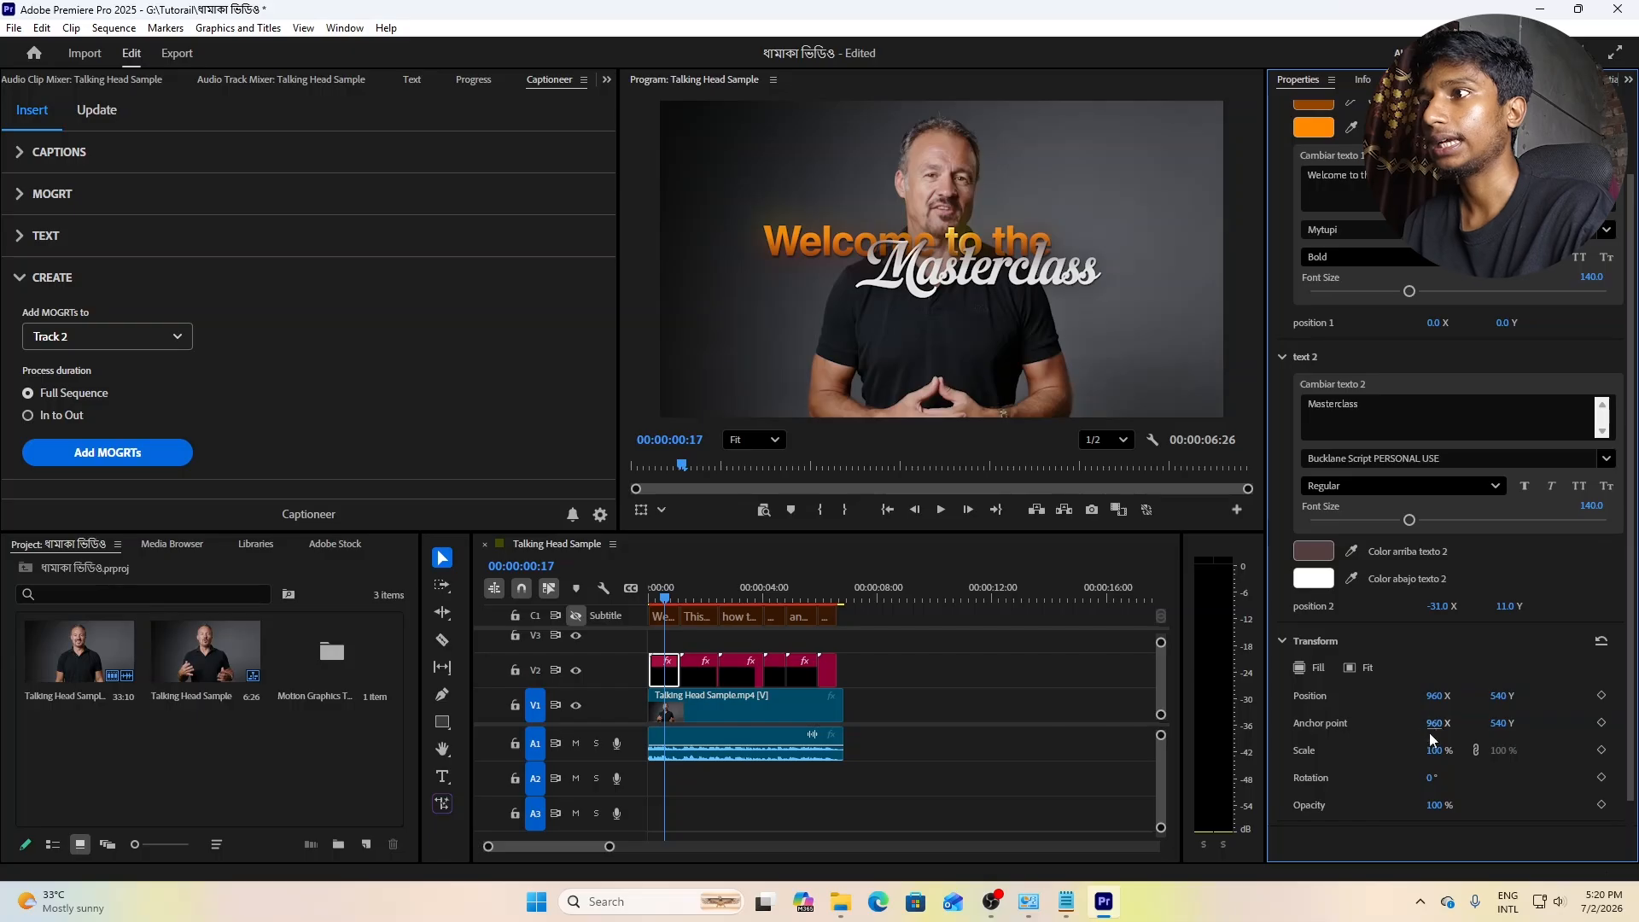
pyautogui.moveTo(1434, 756); pyautogui.dragTo(1407, 750)
pyautogui.moveTo(1500, 698); pyautogui.dragTo(1578, 700)
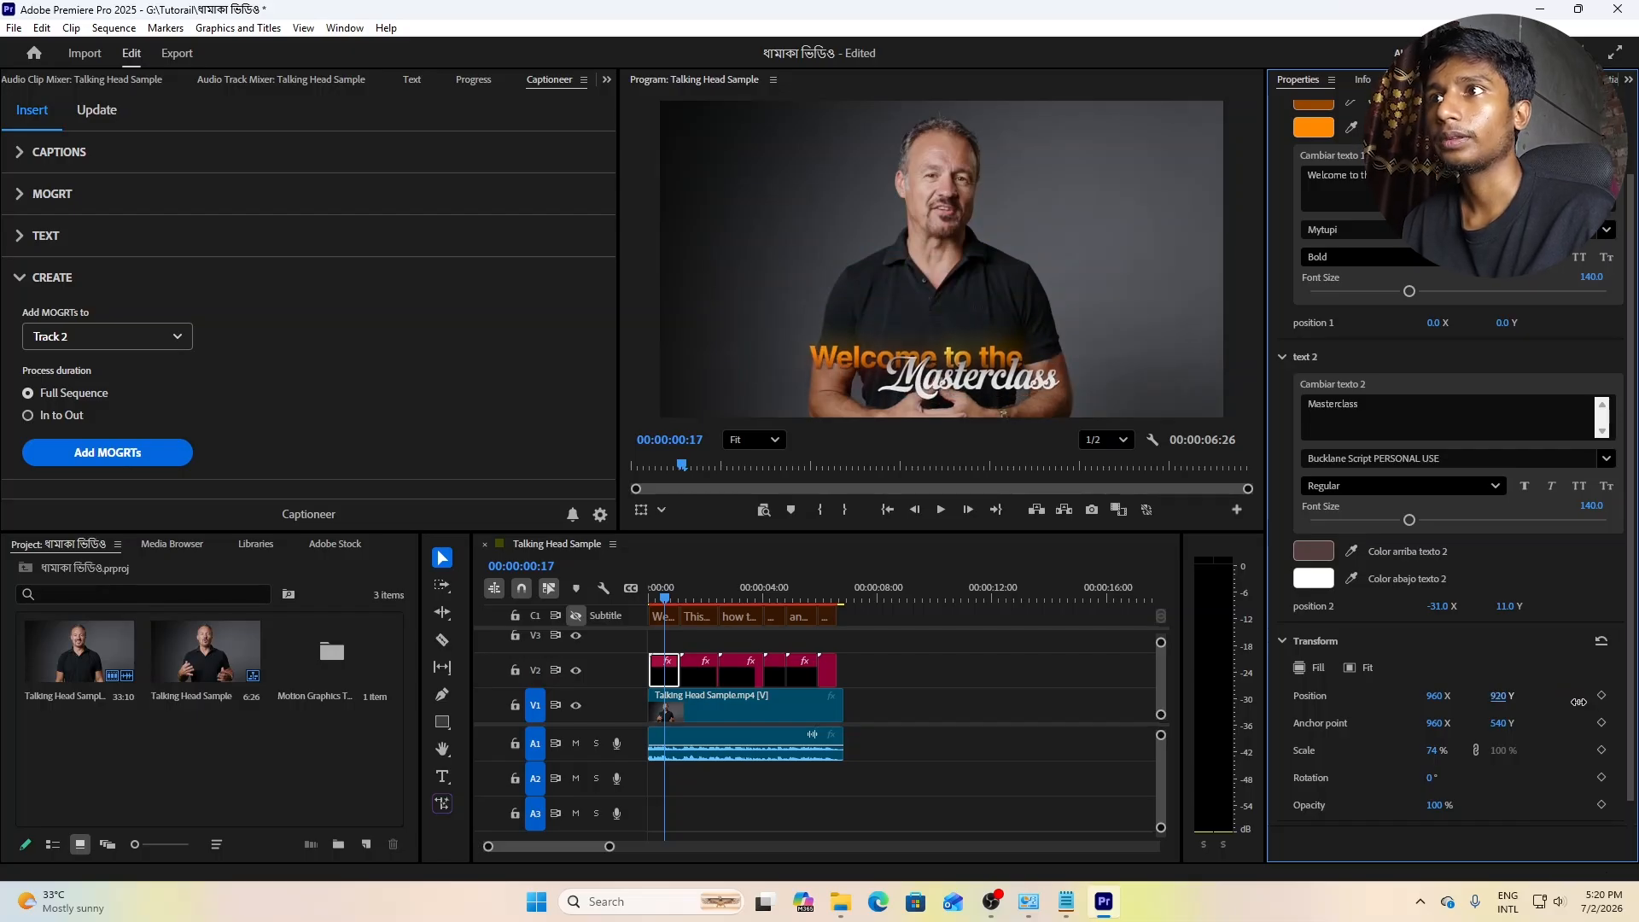
# Play the sequence from the start and compare the placement of the first two captions.
pyautogui.moveTo(666, 595); pyautogui.dragTo(644, 593)
pyautogui.press('space')
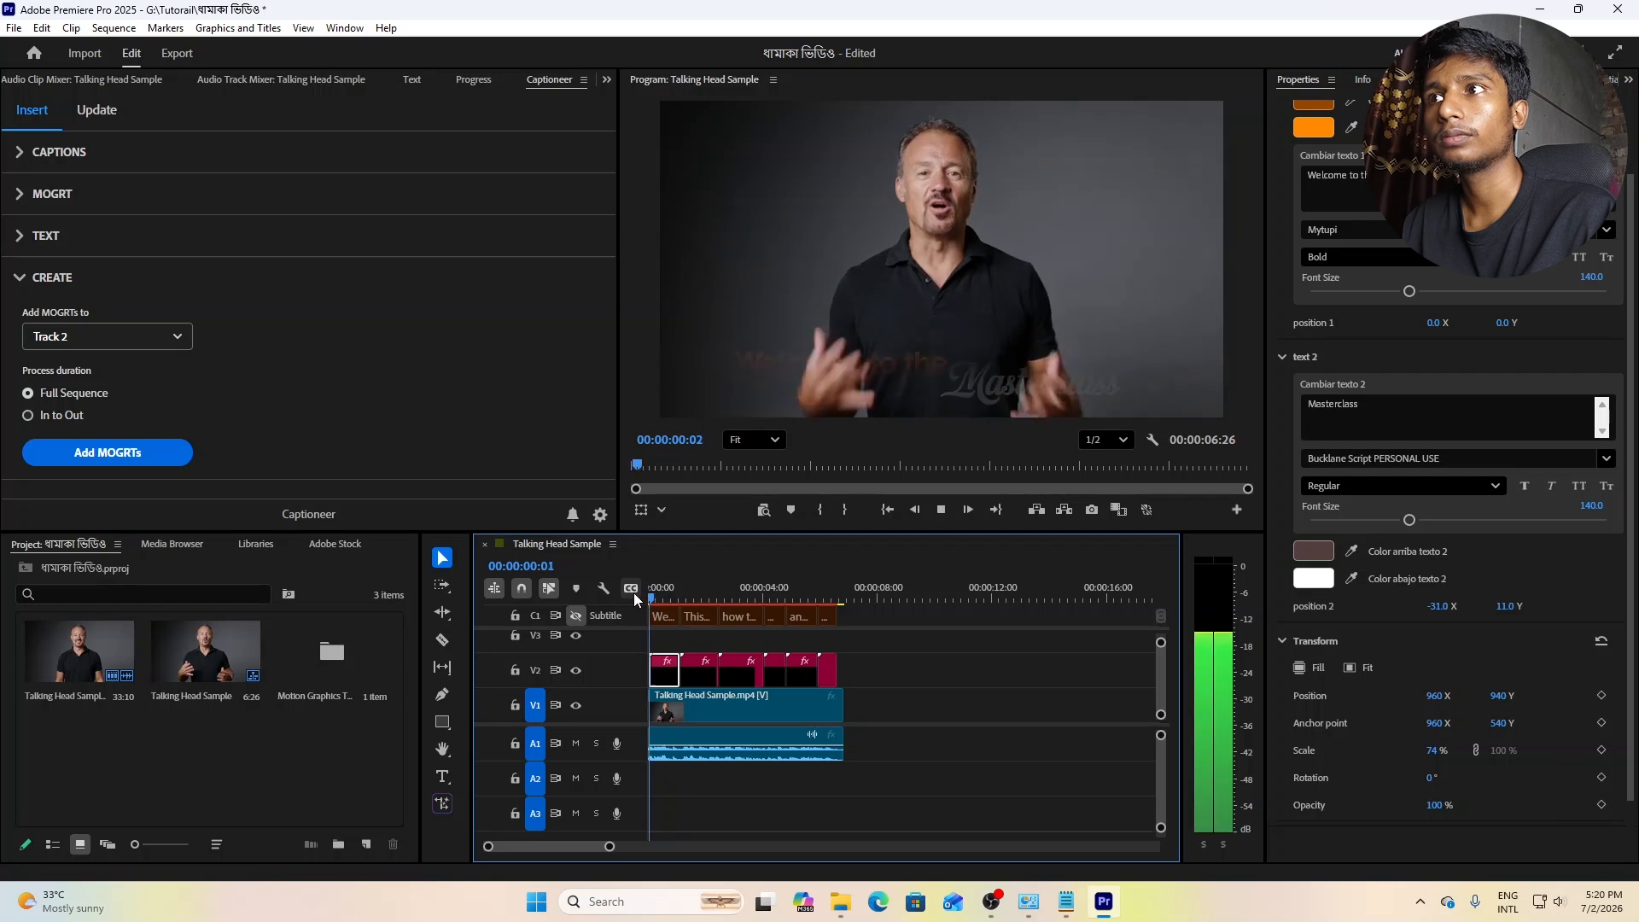
pyautogui.press('space')
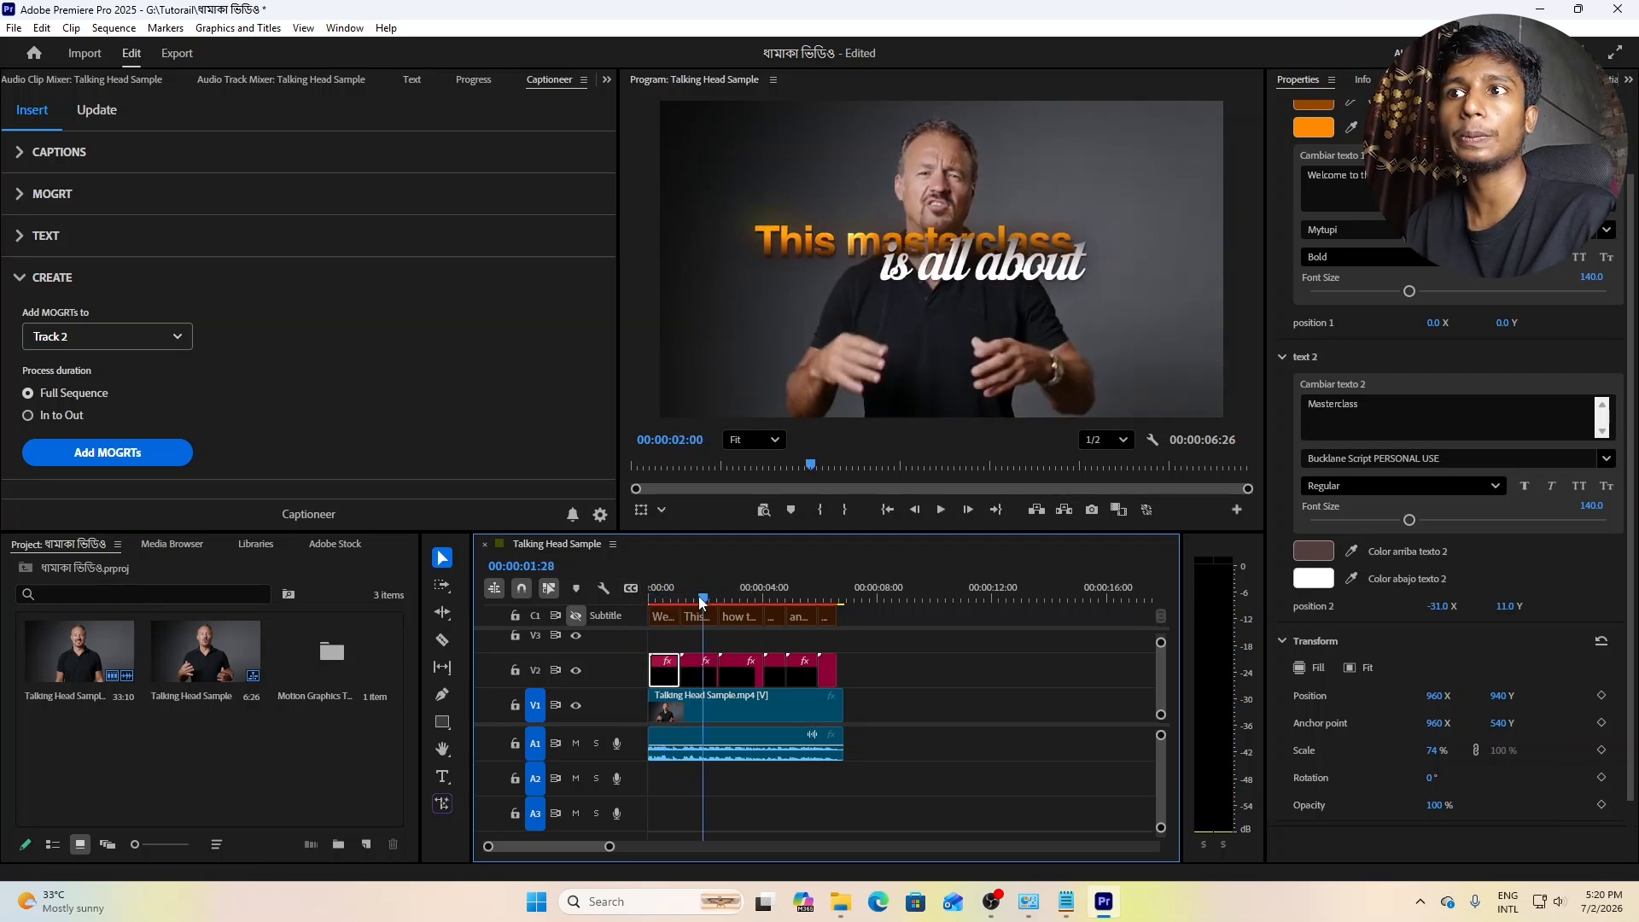
pyautogui.moveTo(698, 596); pyautogui.dragTo(673, 600)
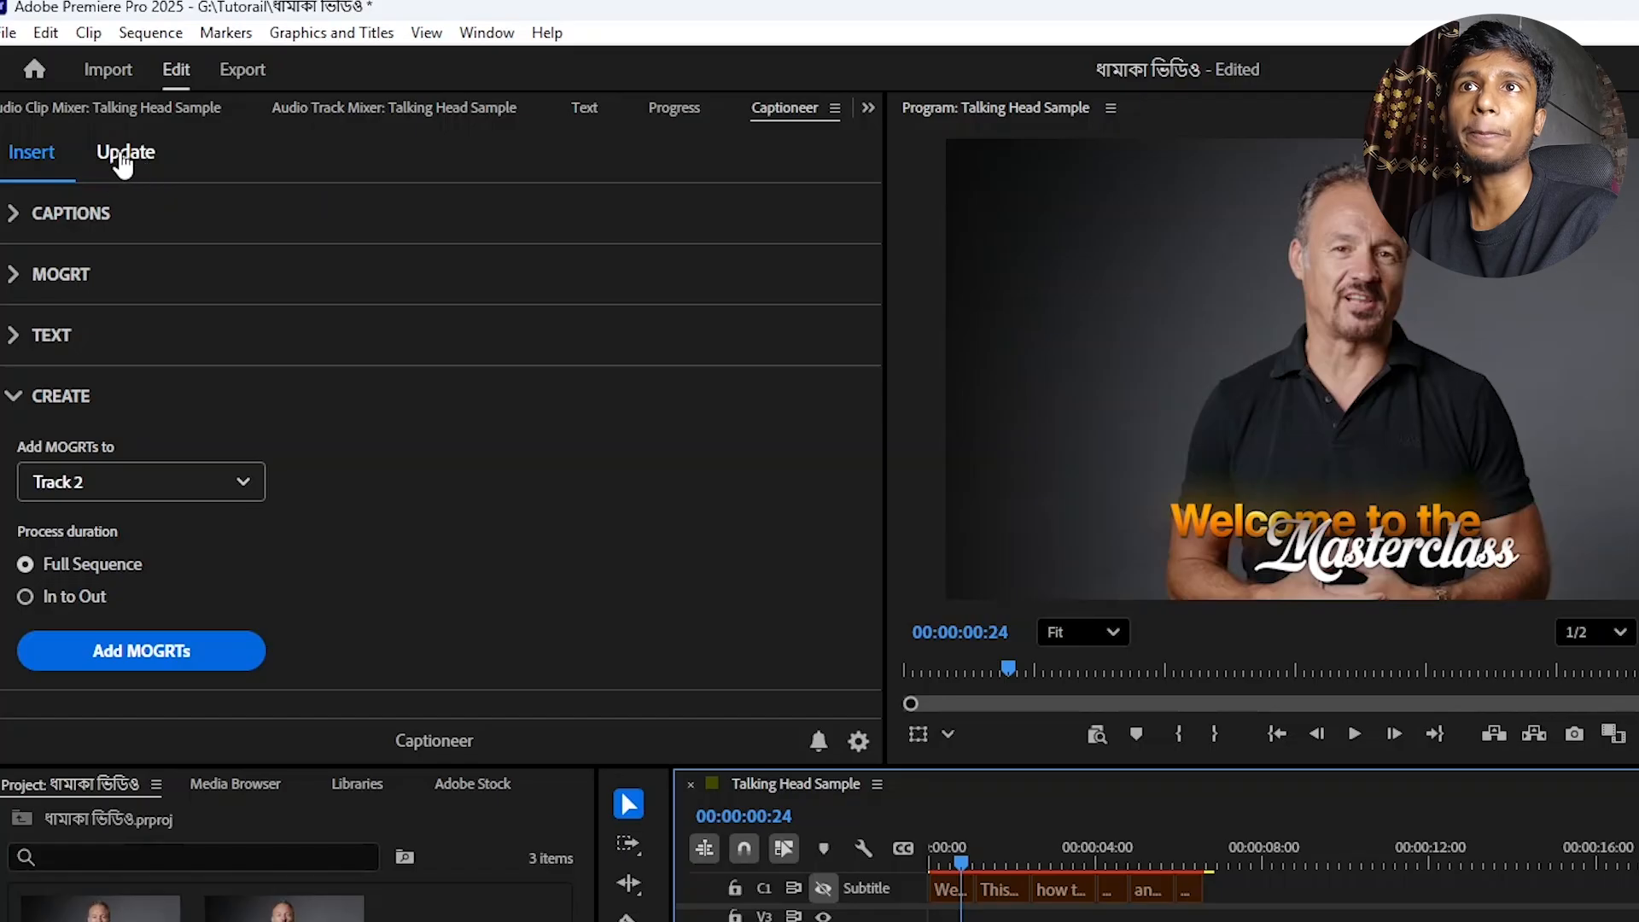
# Copy the first caption's attributes with Captioneer and paste them onto all the remaining caption clips on V2.
pyautogui.click(141, 167)
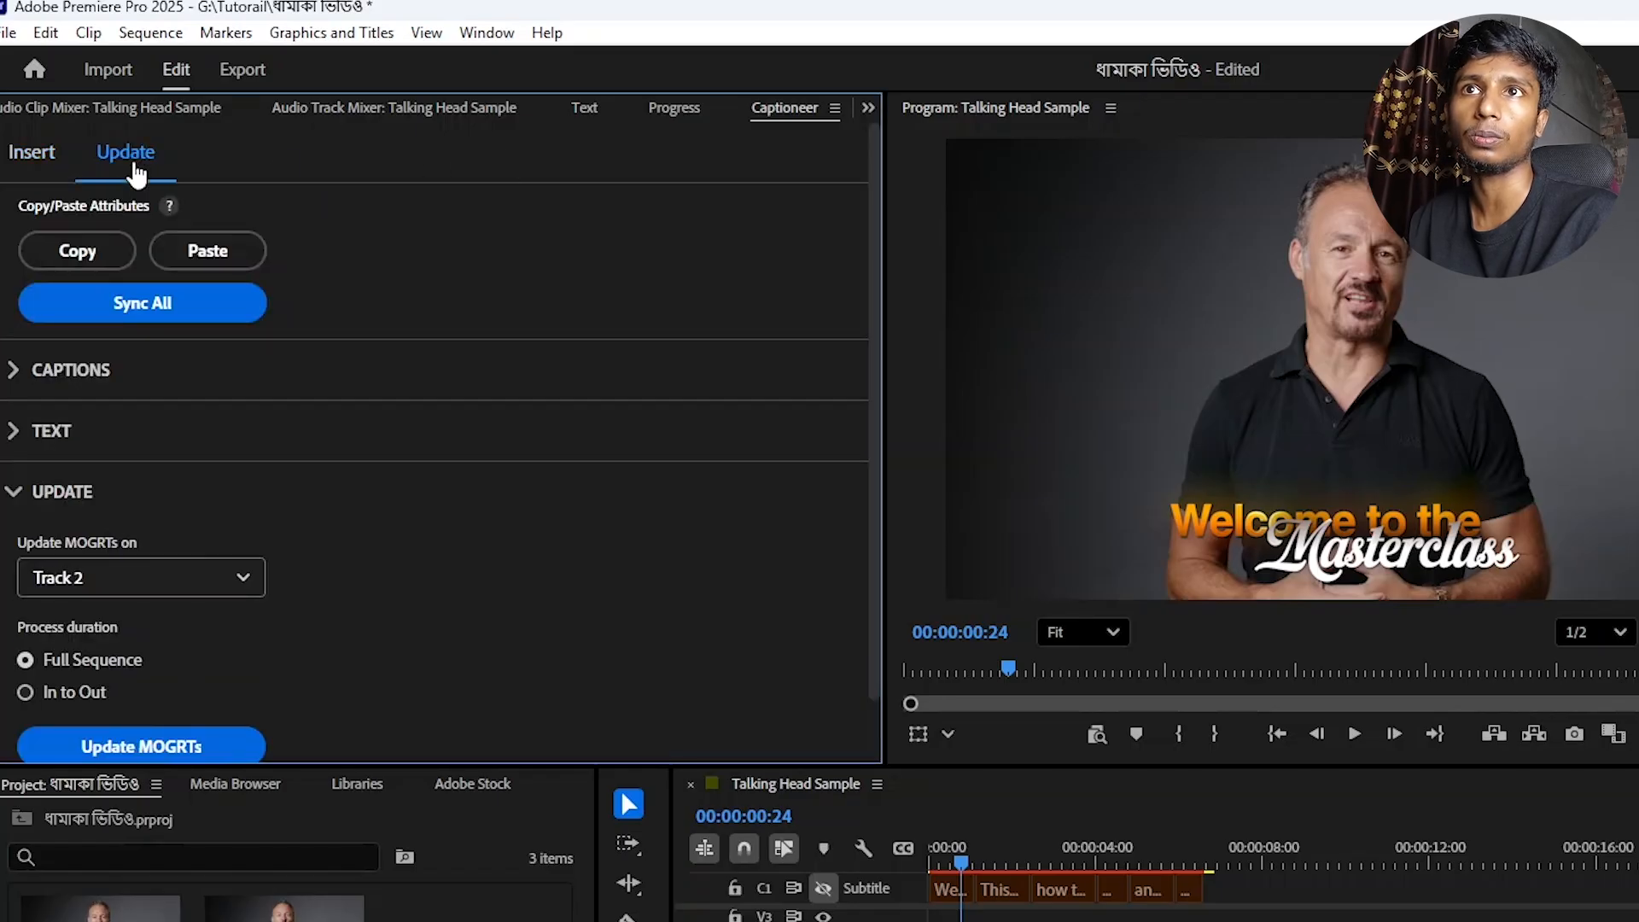
pyautogui.click(73, 252)
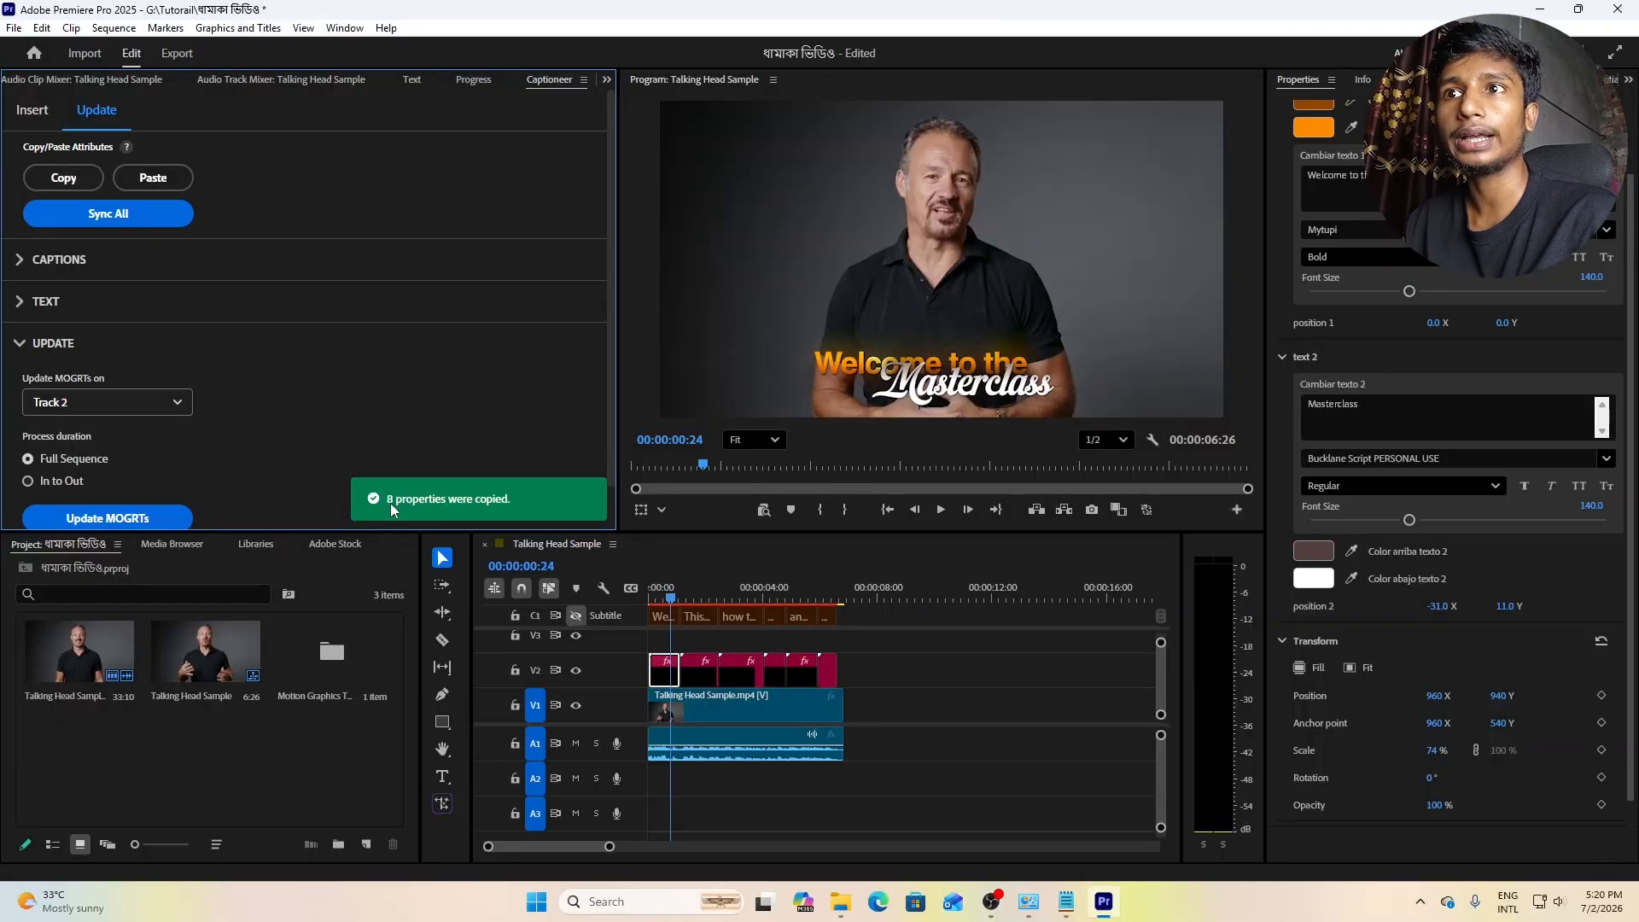
pyautogui.moveTo(904, 656); pyautogui.dragTo(703, 675)
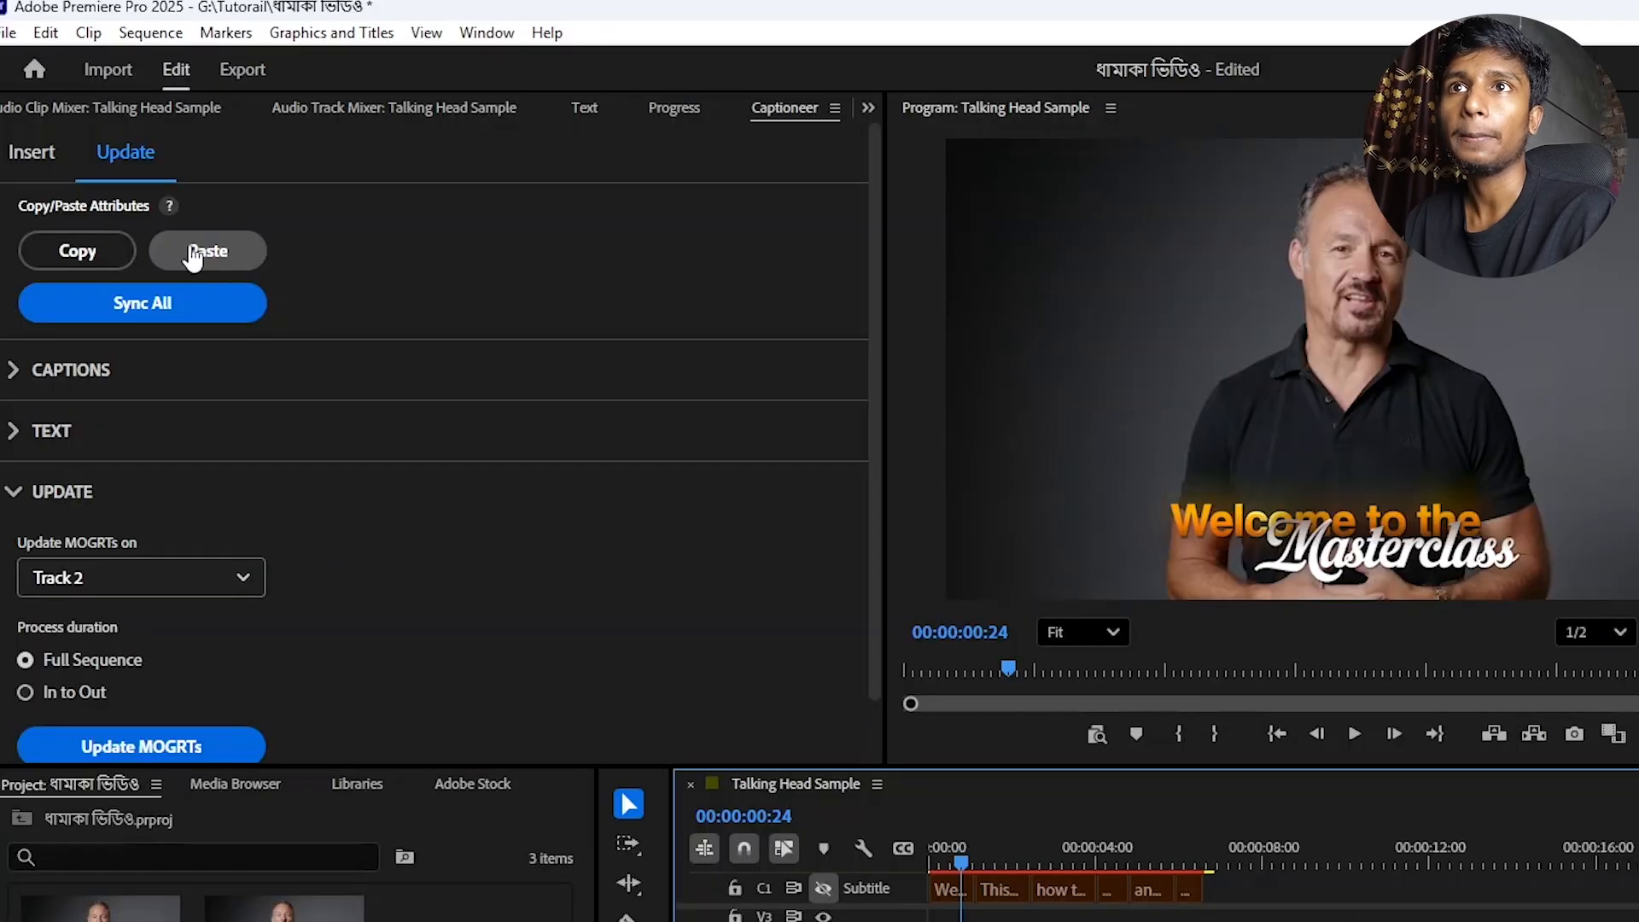
pyautogui.click(190, 249)
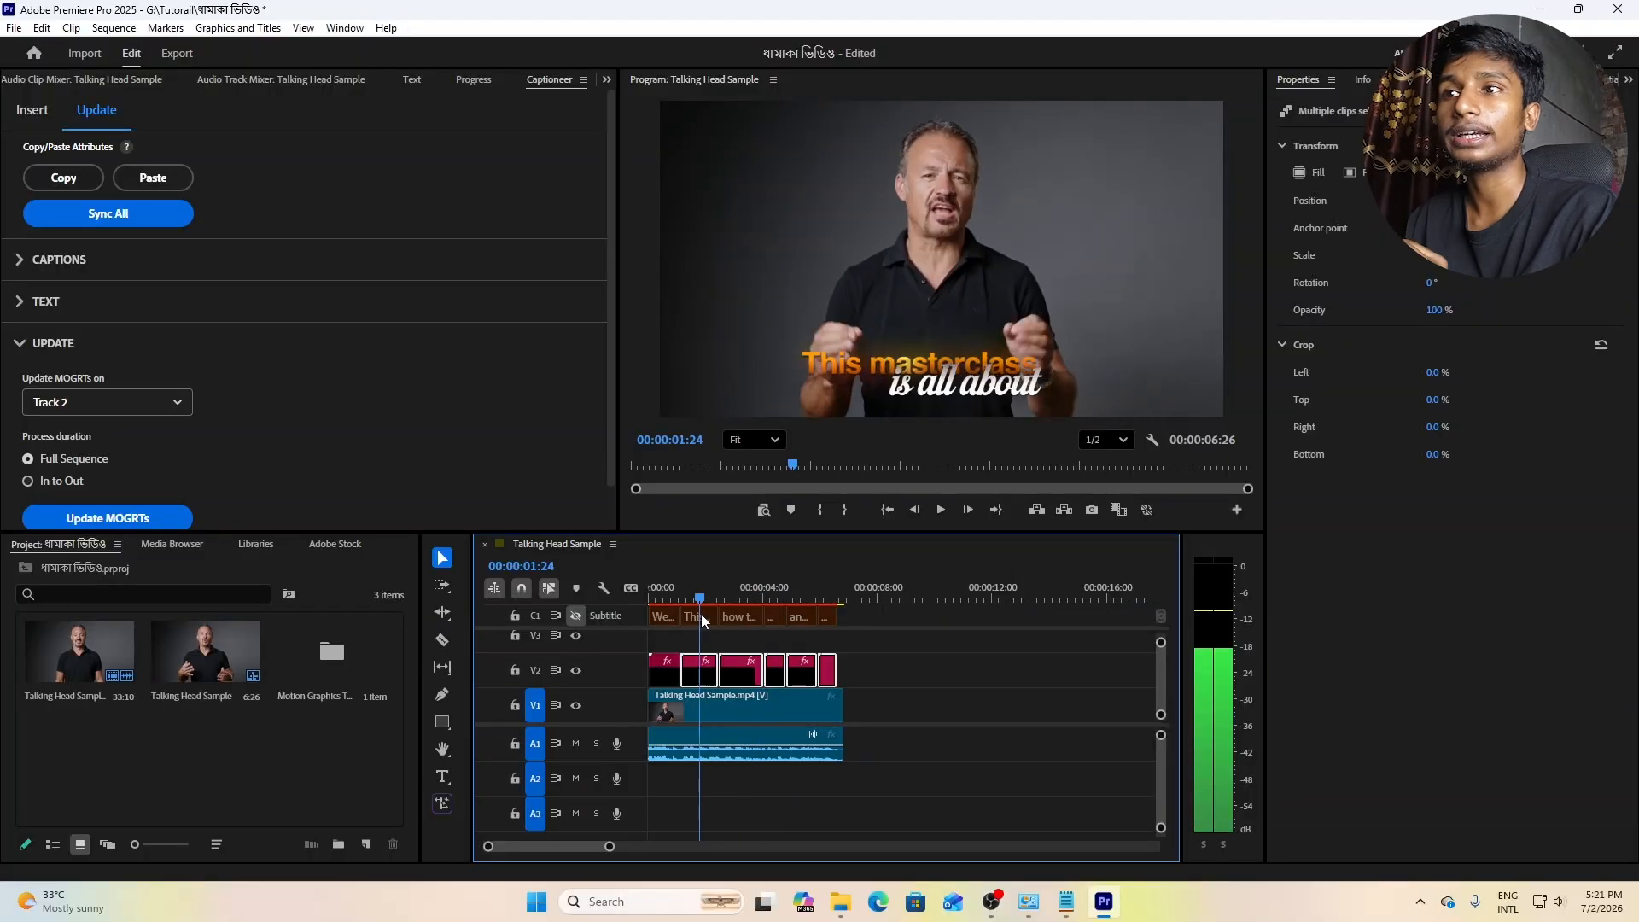
# Play the whole sequence from the start to review the restyled captions, and clear the clip selection.
pyautogui.moveTo(1004, 885); pyautogui.dragTo(1024, 893)
pyautogui.moveTo(714, 618); pyautogui.dragTo(629, 632)
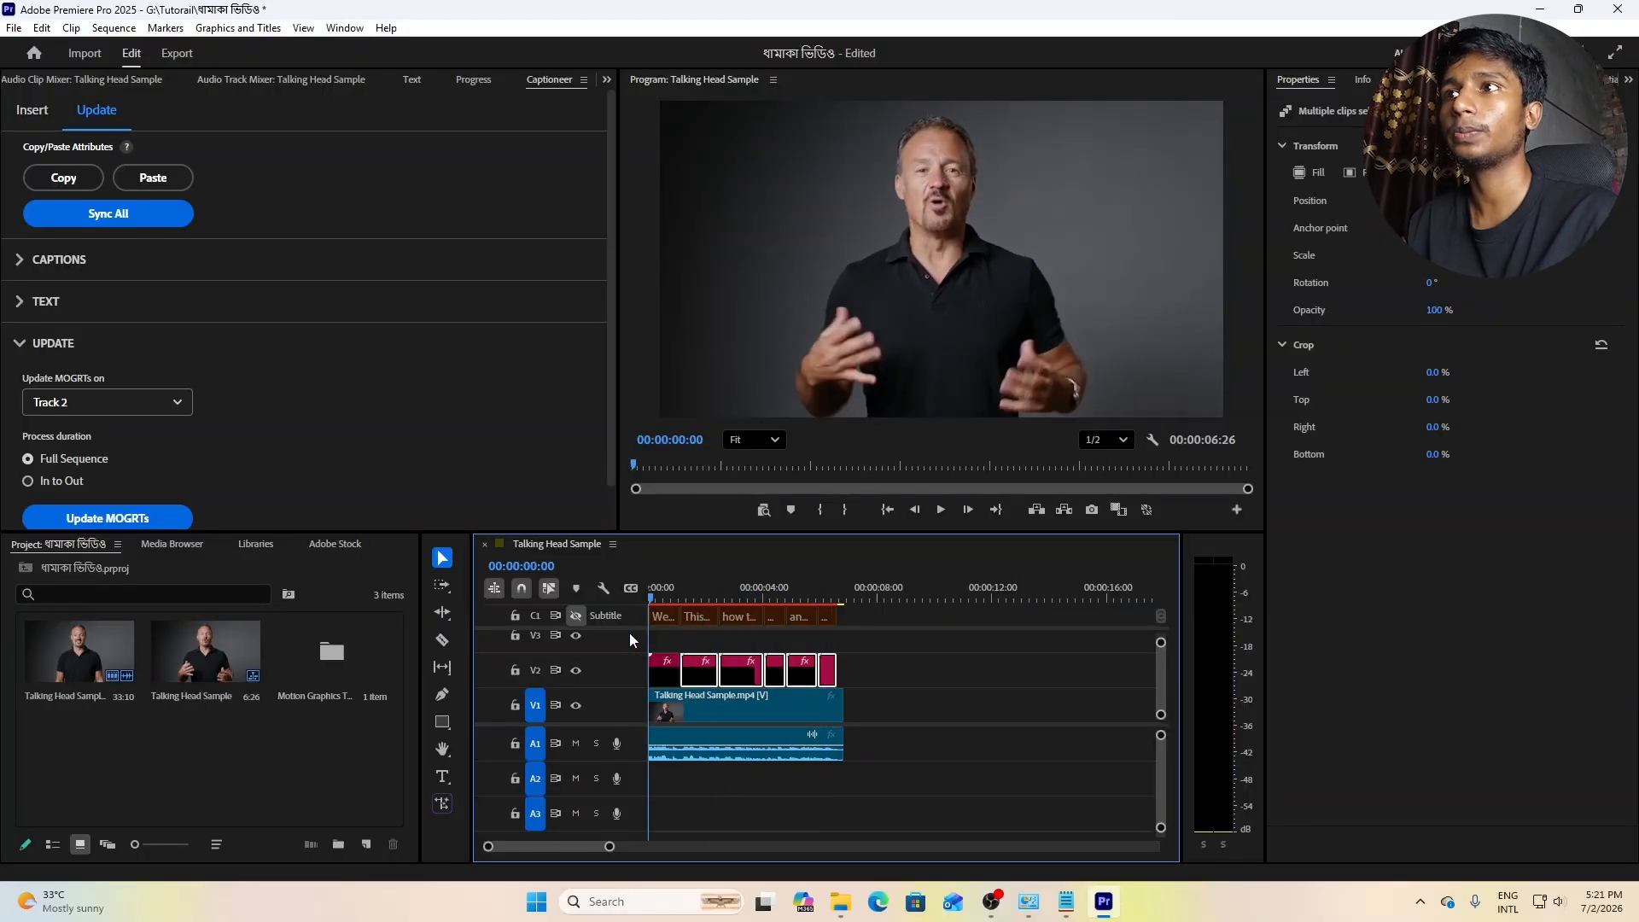
pyautogui.press('space')
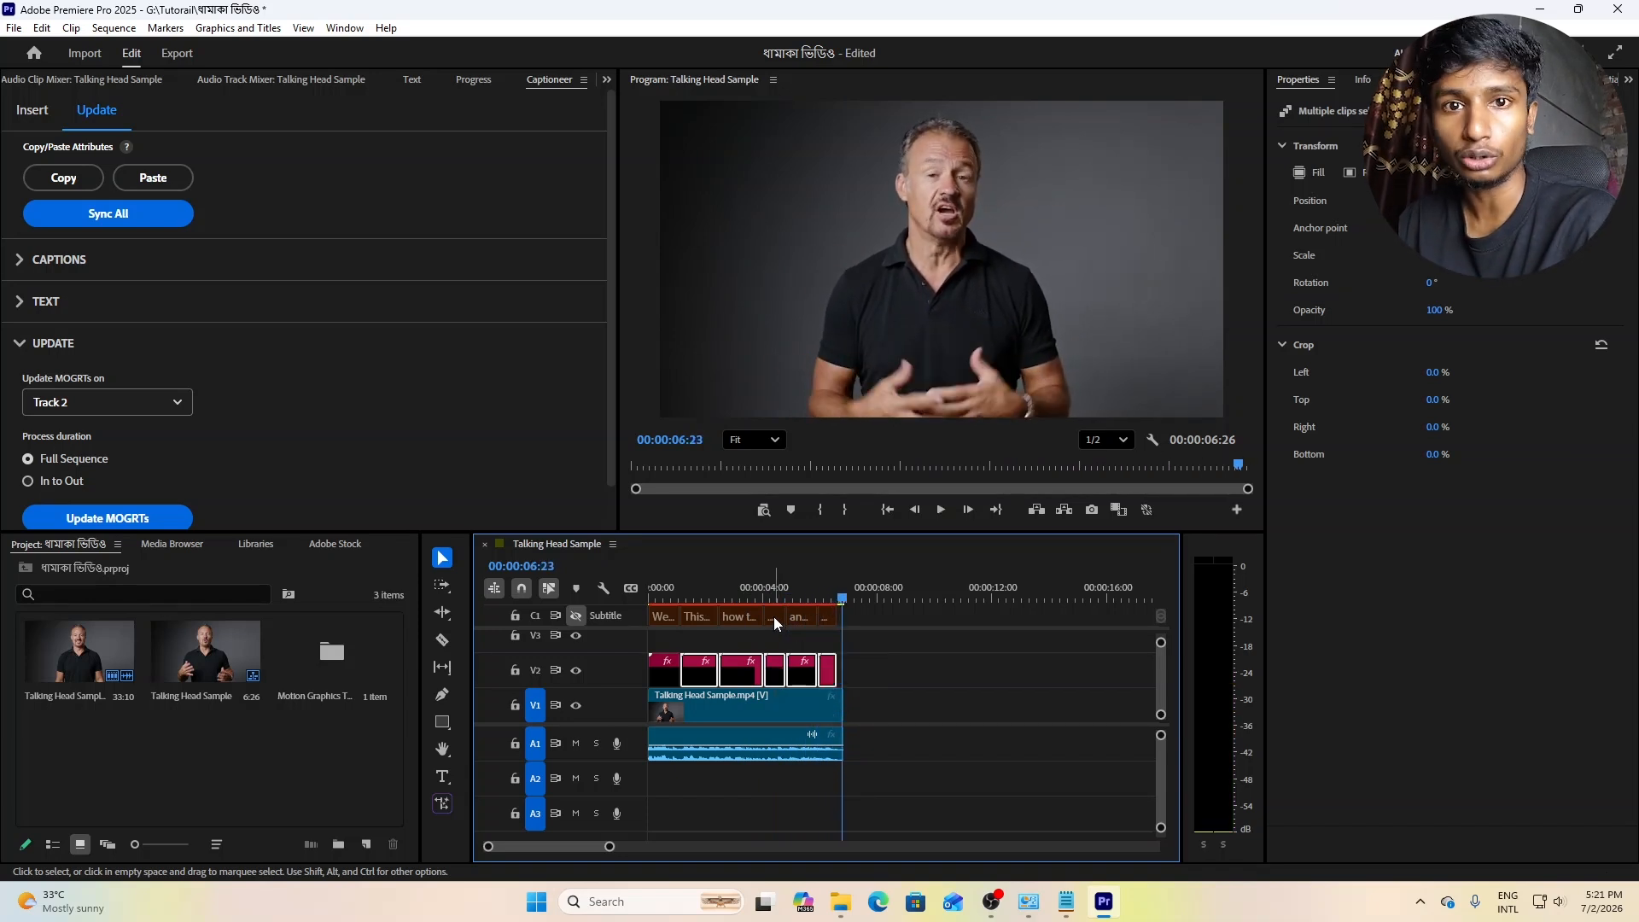
pyautogui.click(889, 668)
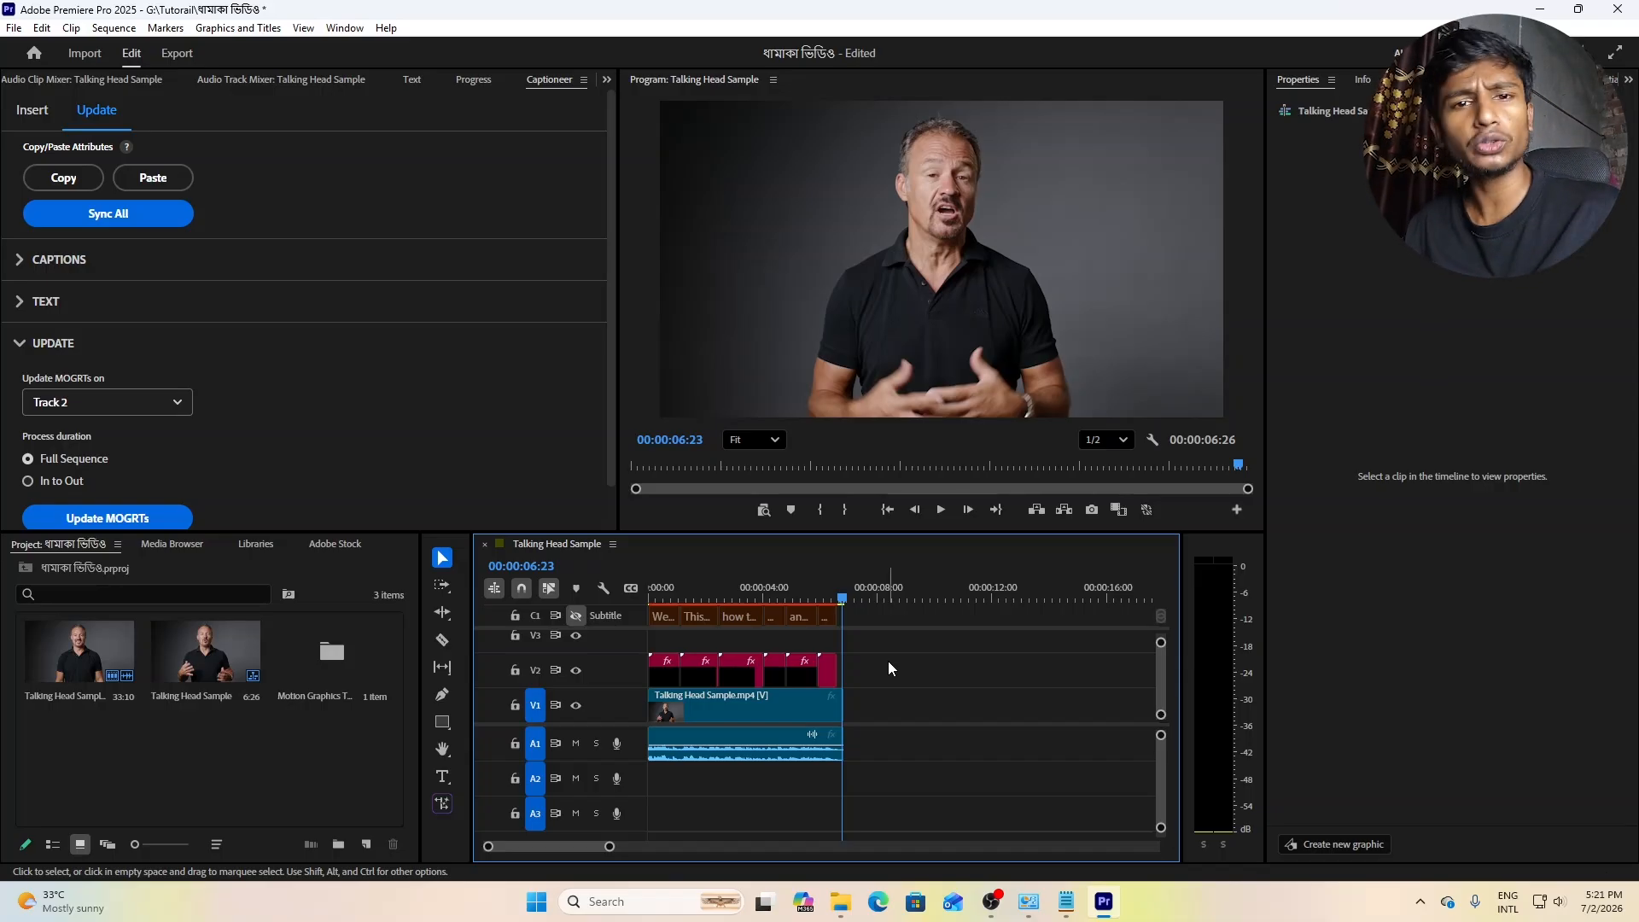
pyautogui.moveTo(929, 696); pyautogui.dragTo(791, 756)
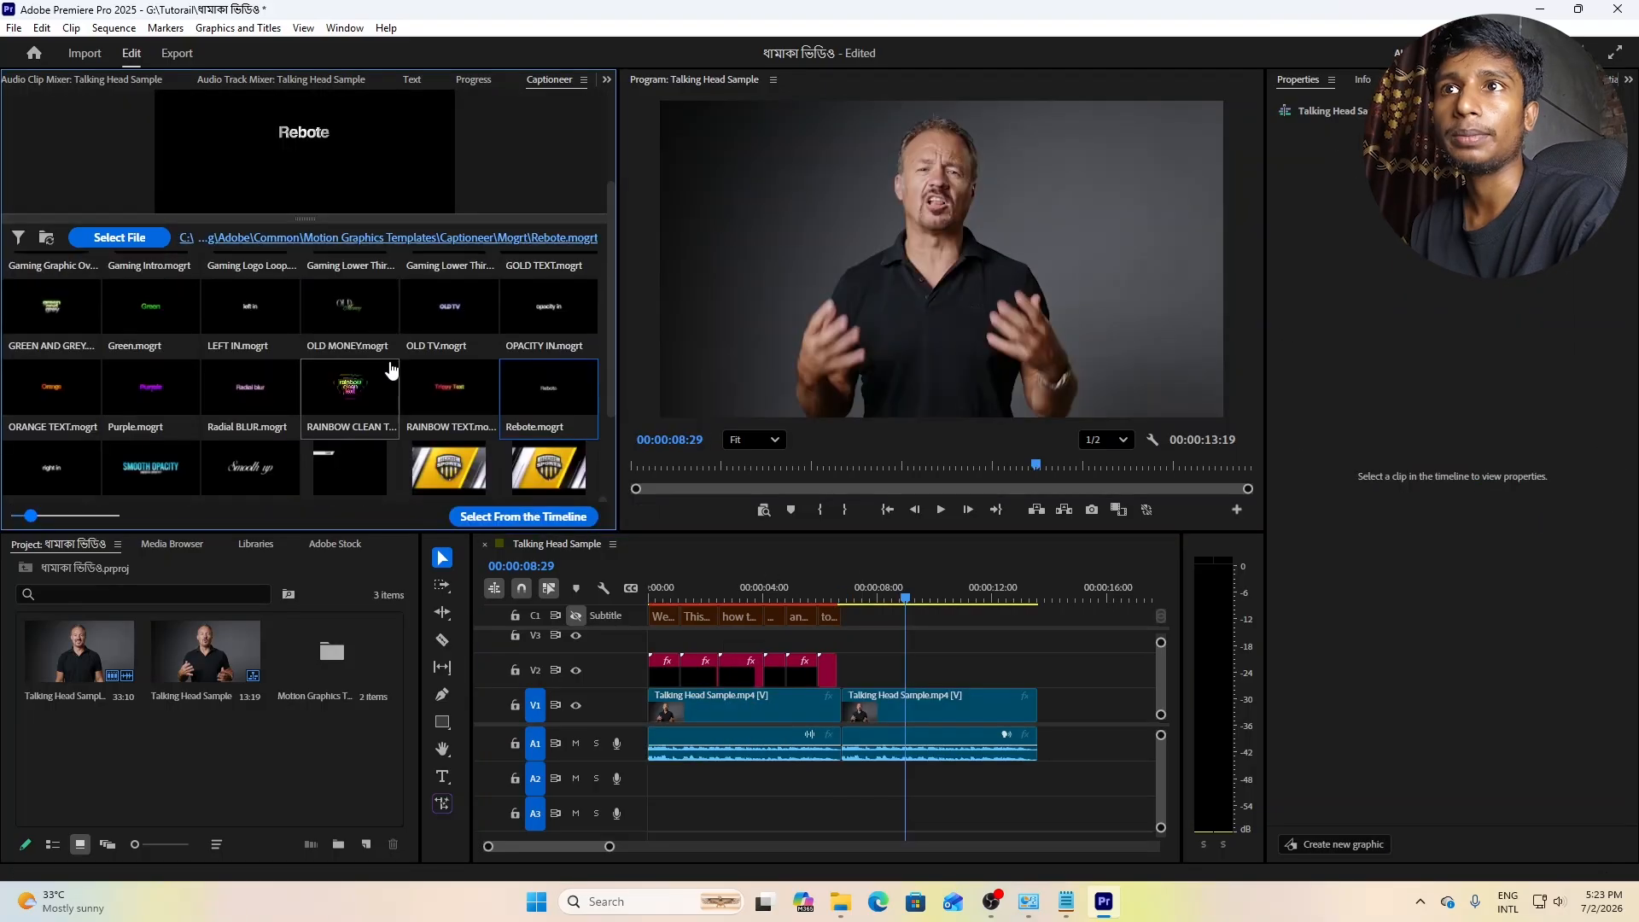
# Add the Apple-style caption template to Track 3 for the full sequence with Captioneer, and move the new clips over the second talking-head clip.
pyautogui.scroll(3, 468, 365)
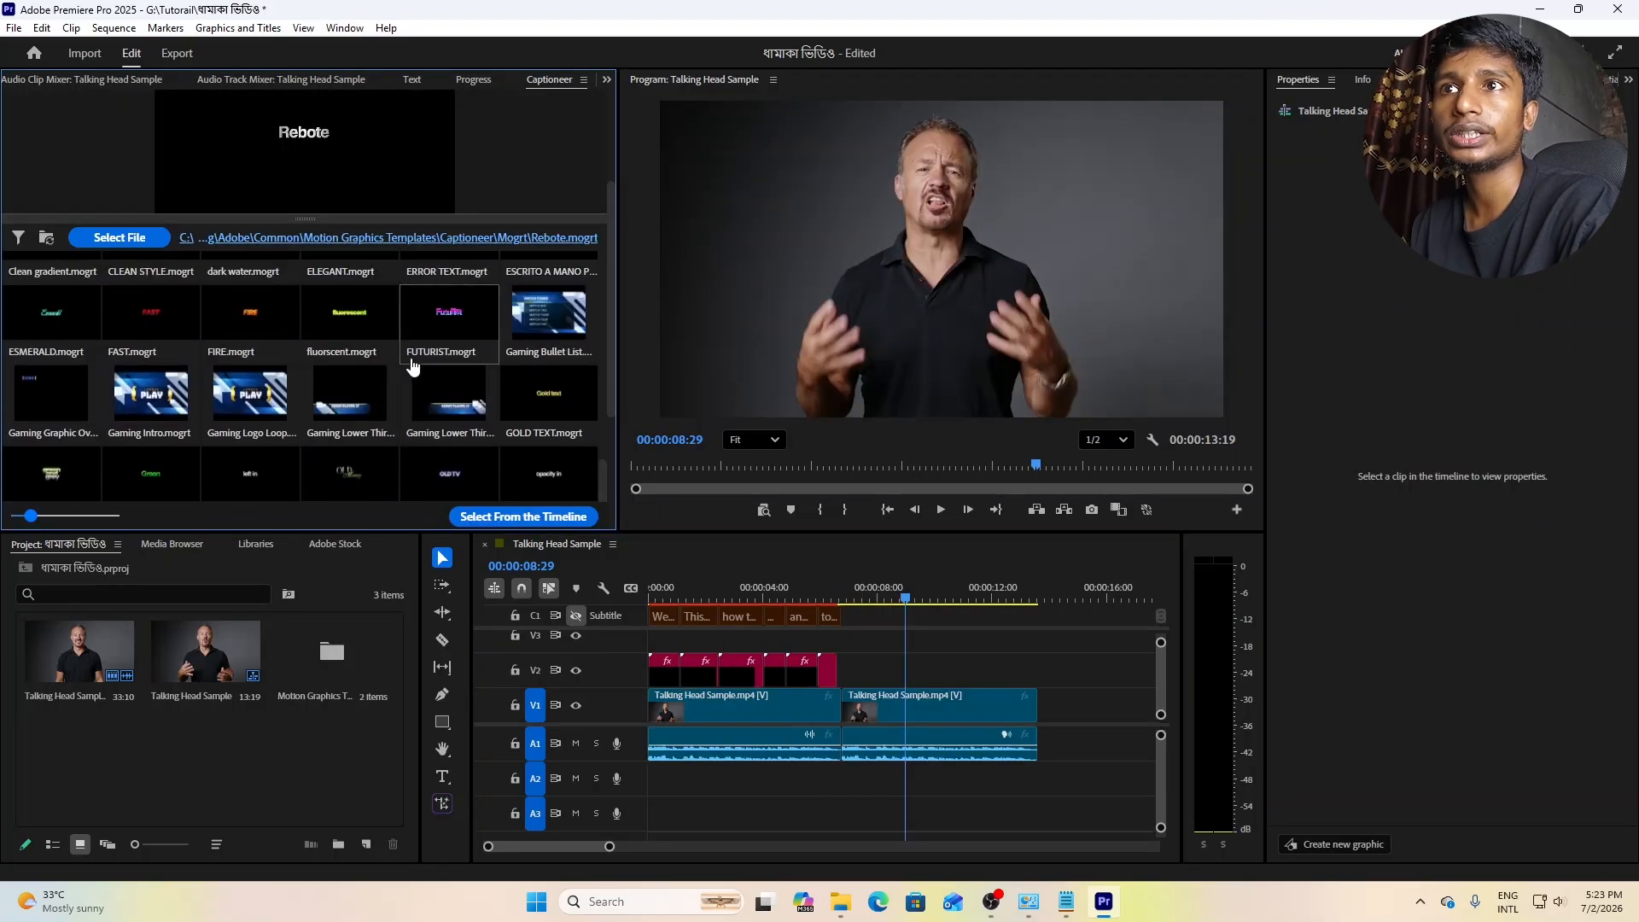
pyautogui.scroll(3, 468, 365)
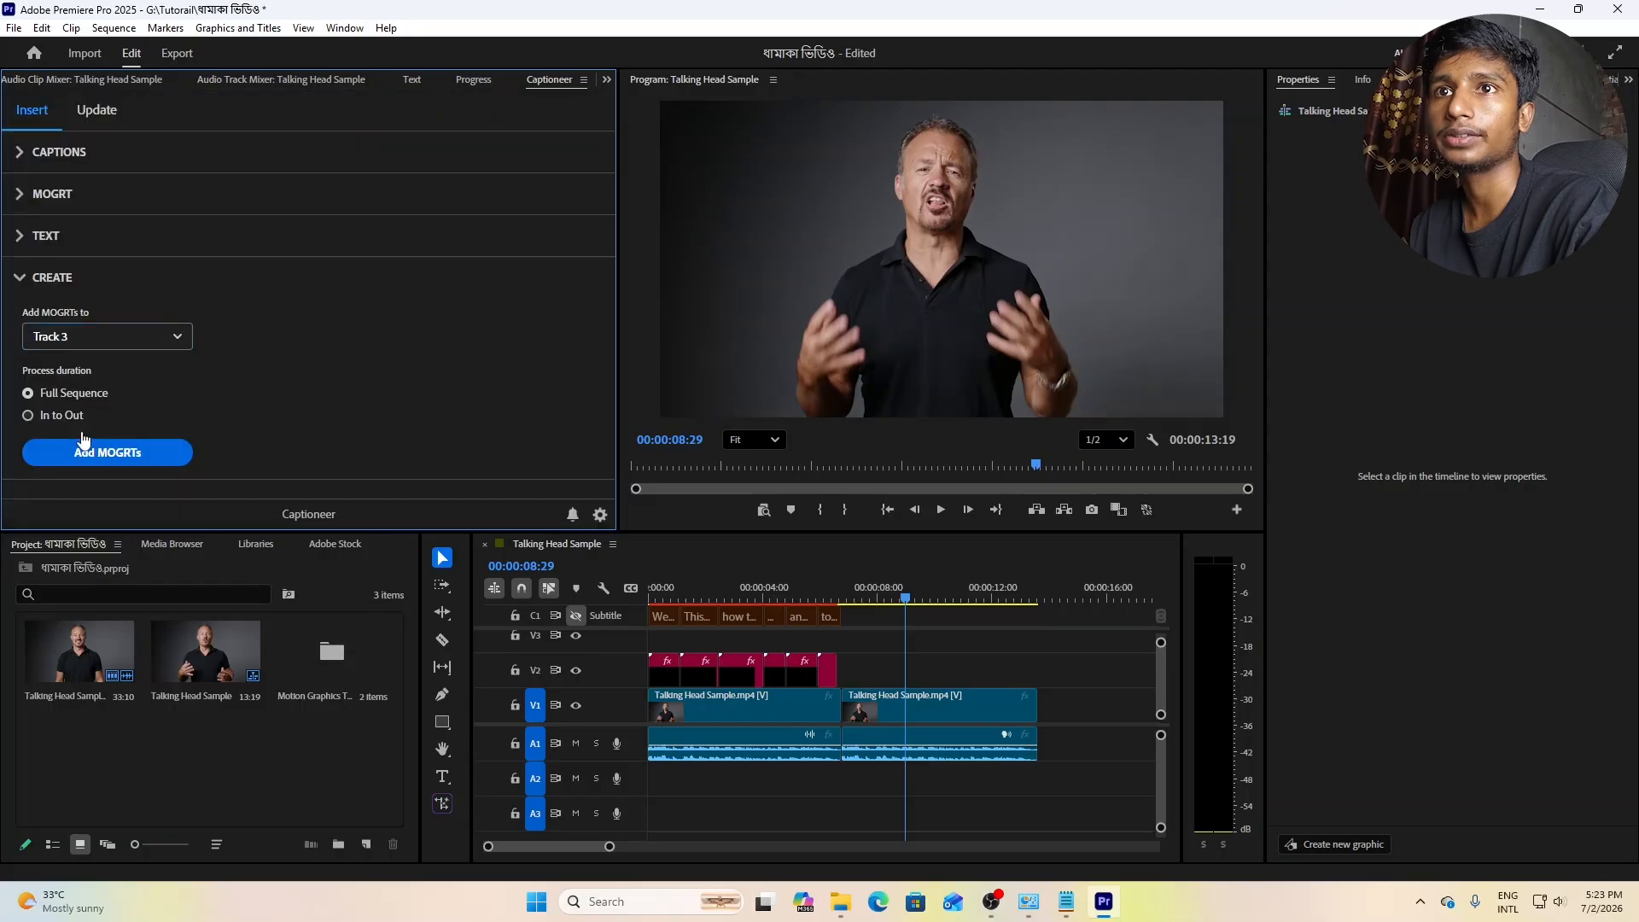
pyautogui.click(83, 440)
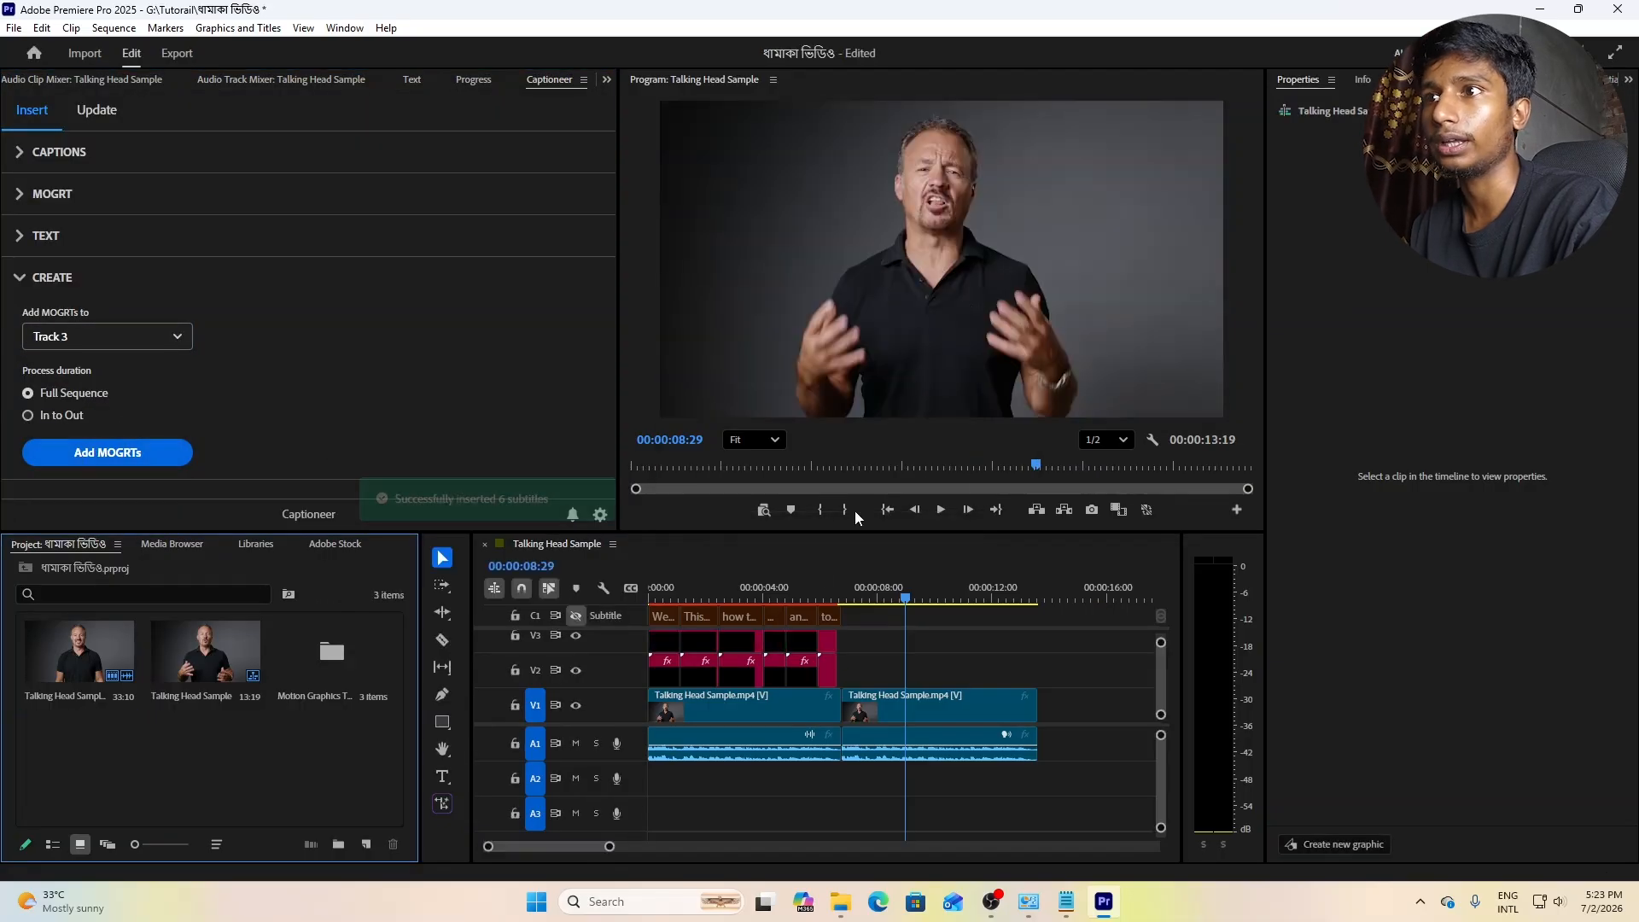
pyautogui.click(861, 591)
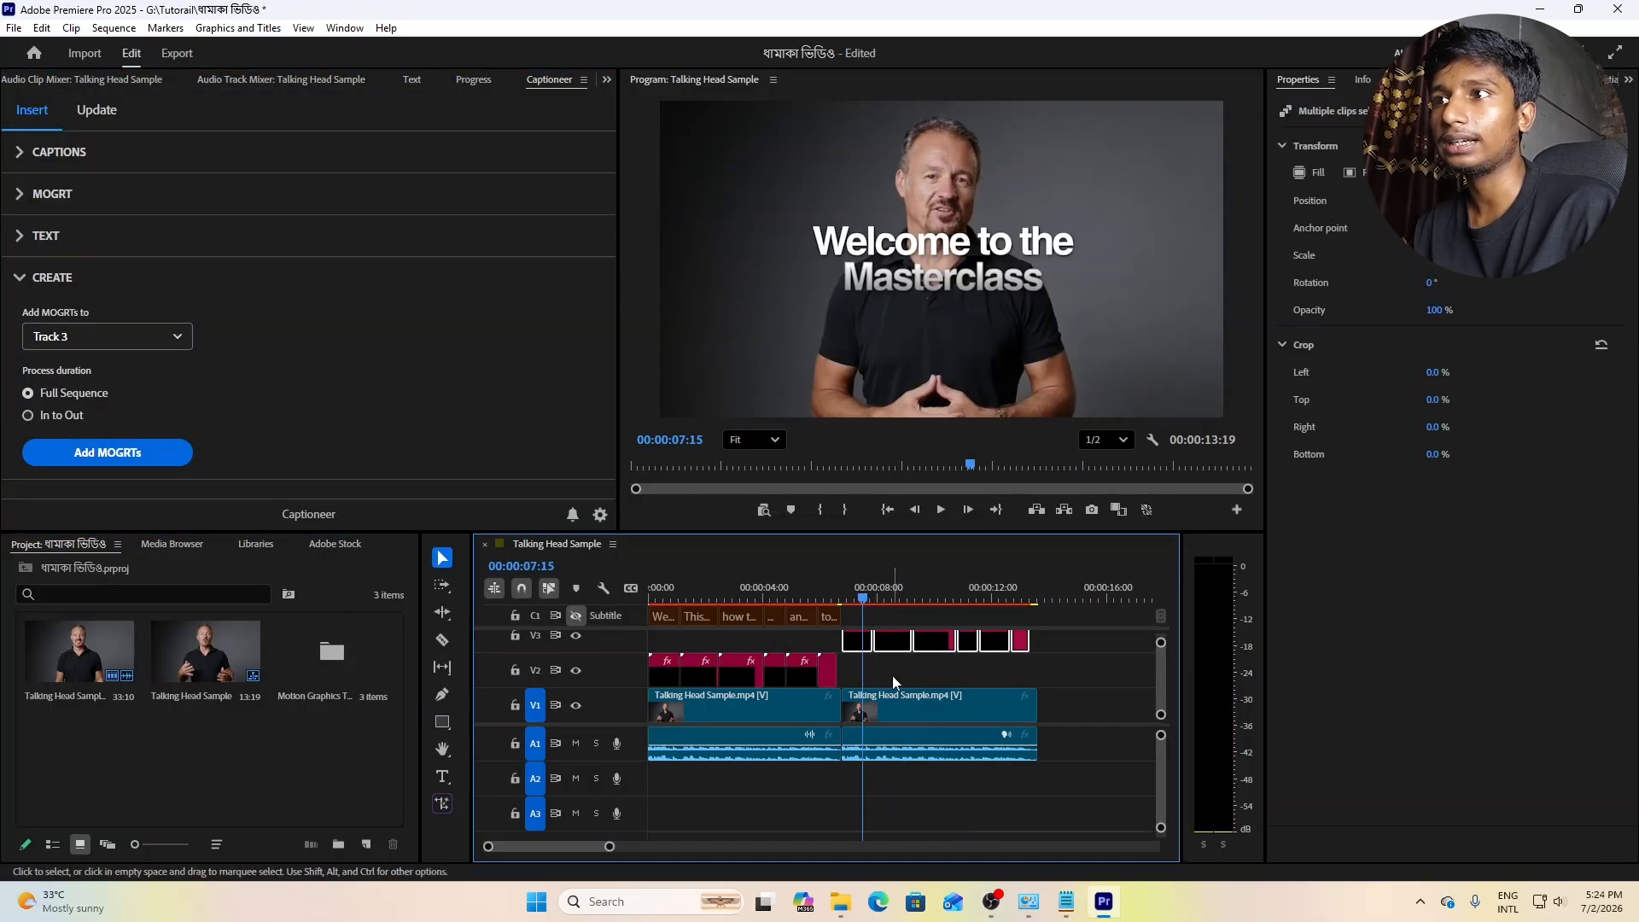
# Lower the first V3 caption towards the bottom of the frame and paste its attributes onto the remaining V3 captions with Captioneer.
pyautogui.moveTo(859, 592); pyautogui.dragTo(866, 581)
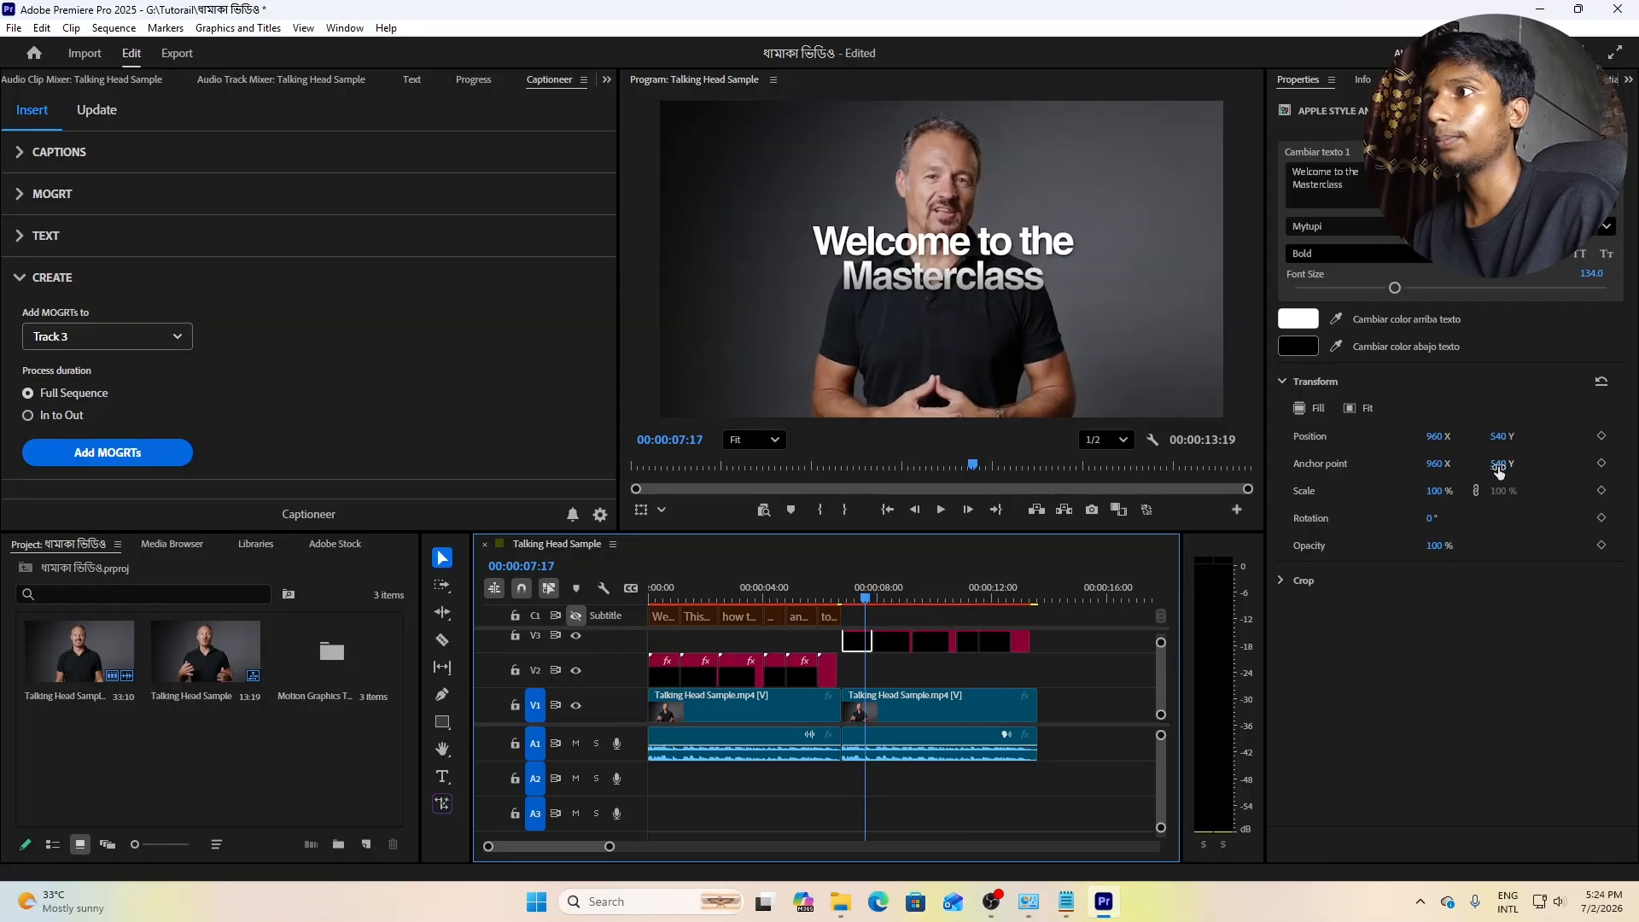
pyautogui.moveTo(1498, 437); pyautogui.dragTo(1515, 430)
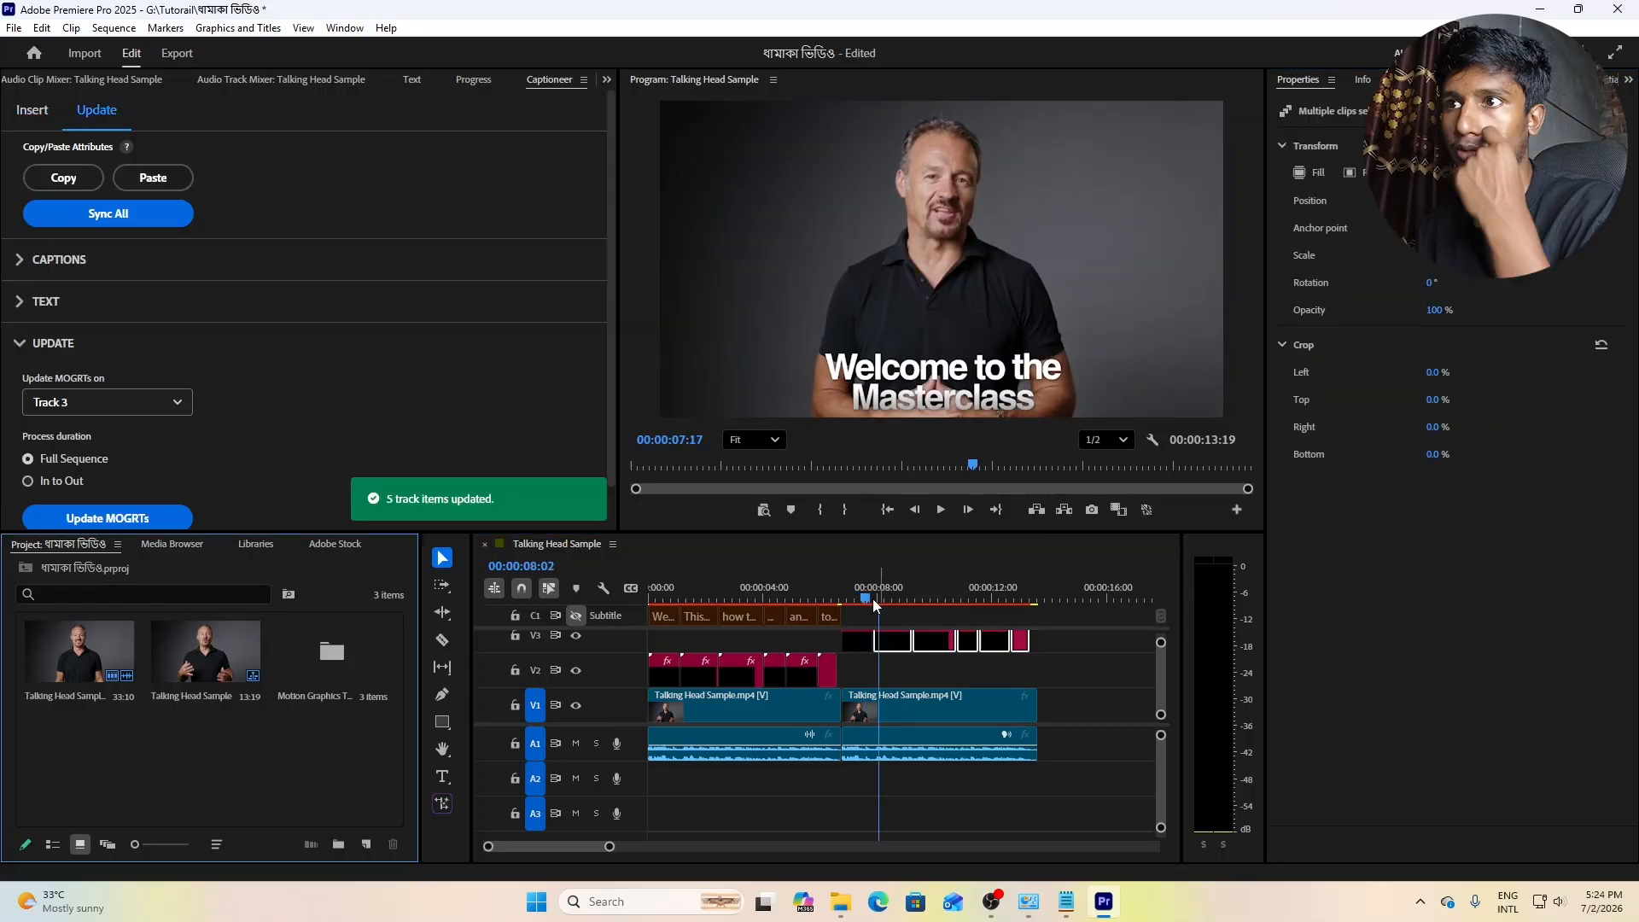
# Play the sequence from just before the second talking-head clip to review the repositioned Apple-style captions.
pyautogui.moveTo(875, 601); pyautogui.dragTo(827, 608)
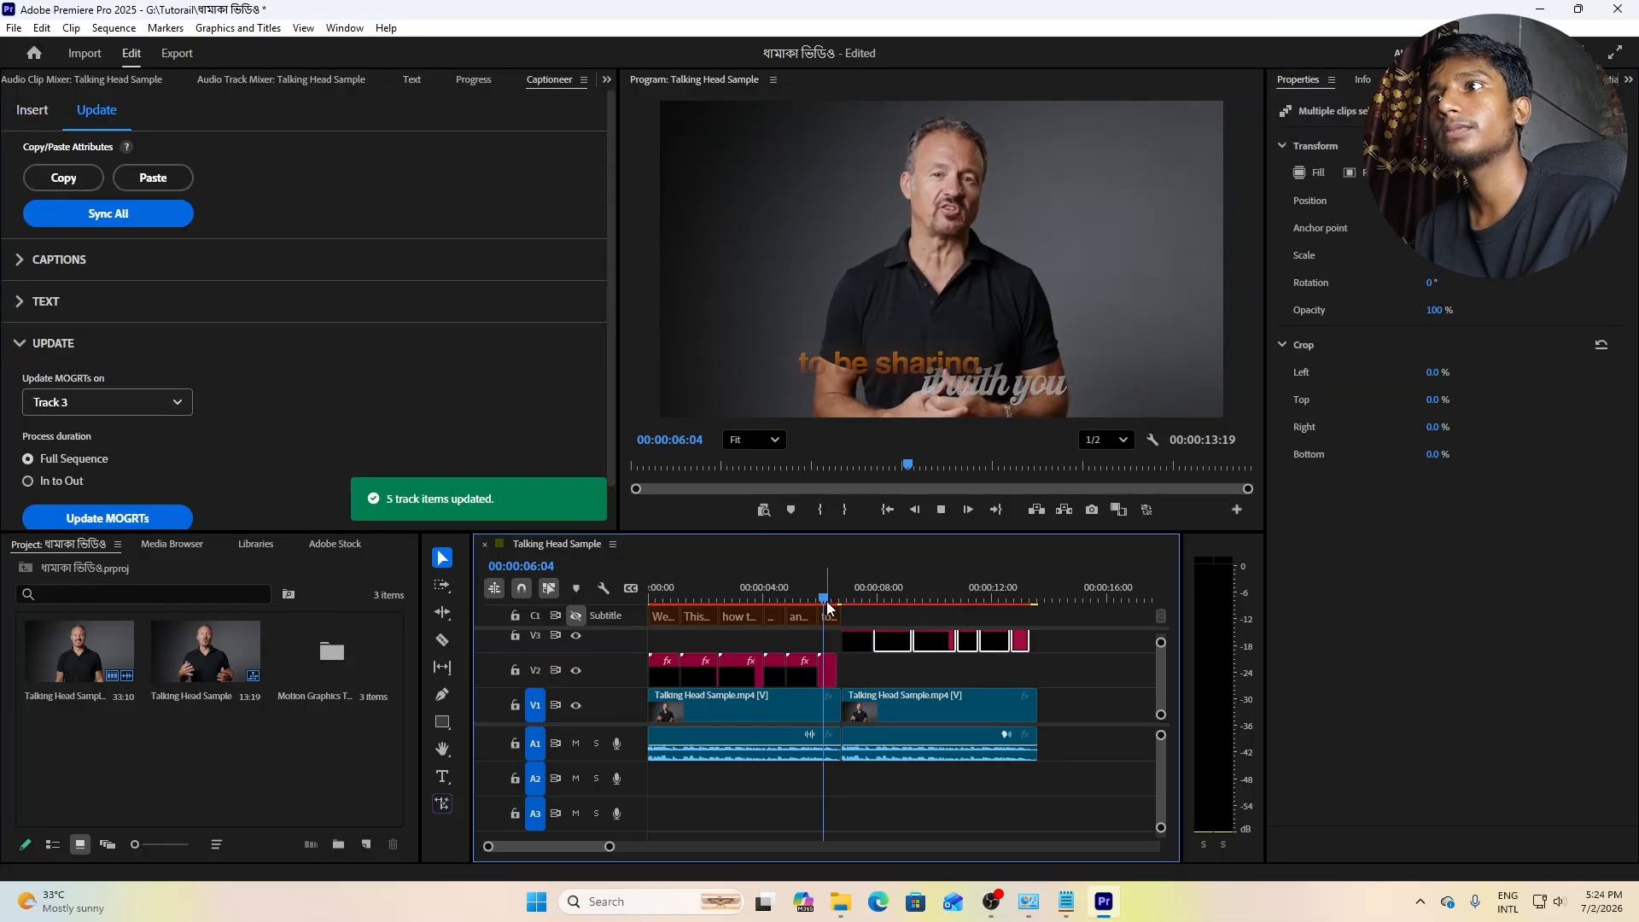
pyautogui.press('space')
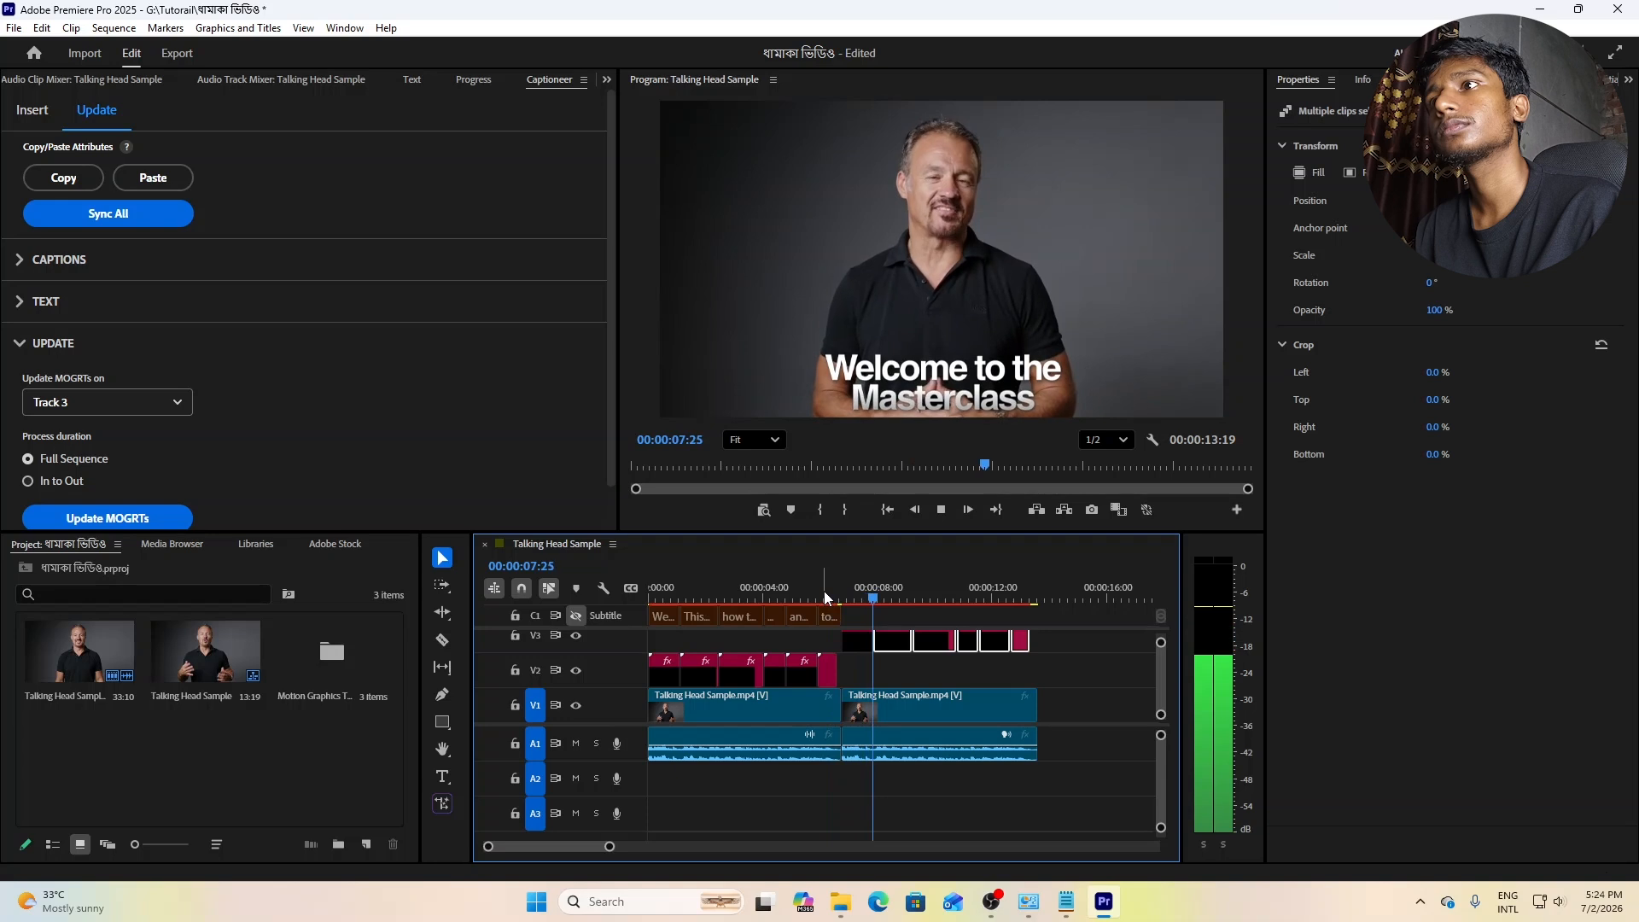